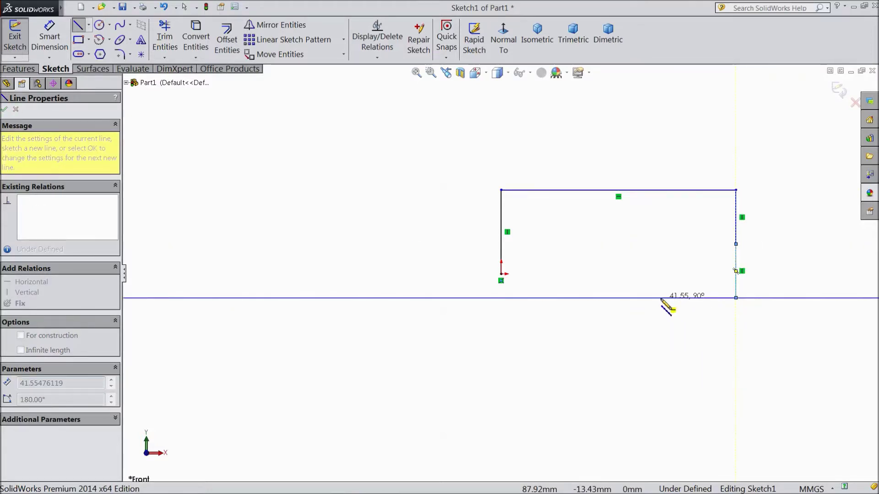
End the line chain and convert the lower right vertical segment and the short bottom horizontal line to construction geometry
{"action": "key", "text": "Escape"}
{"action": "key", "text": "Escape"}
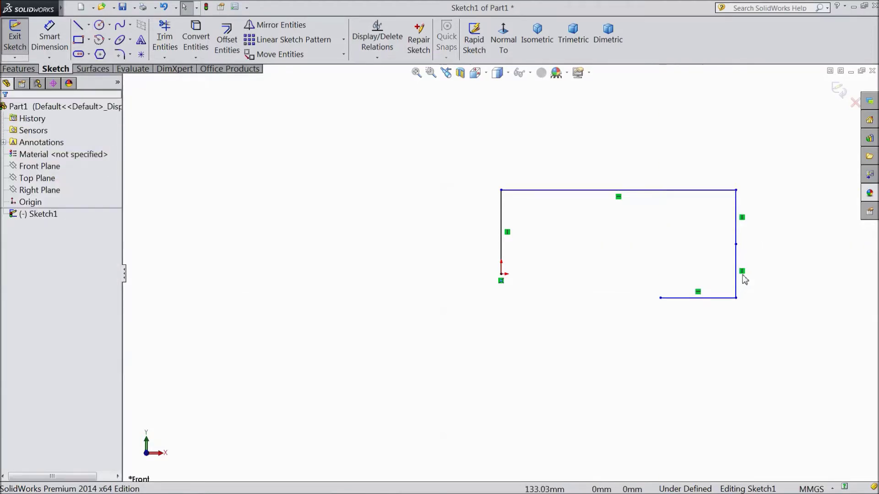
{"action": "left_click", "coordinate": [735, 273]}
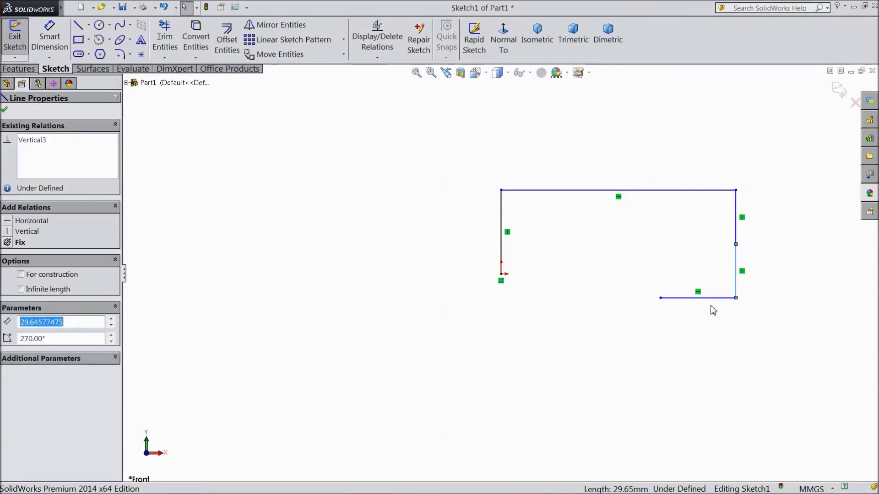
{"action": "left_click", "coordinate": [708, 300], "text": "ctrl"}
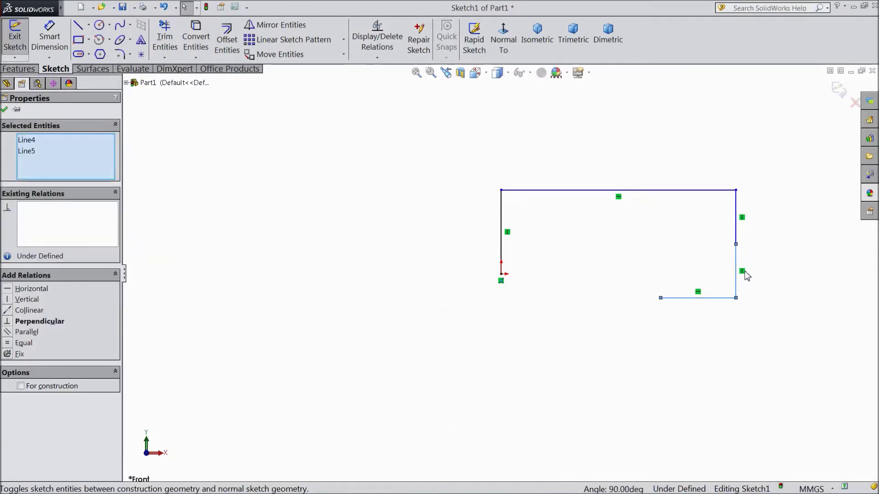
{"action": "left_click", "coordinate": [746, 275]}
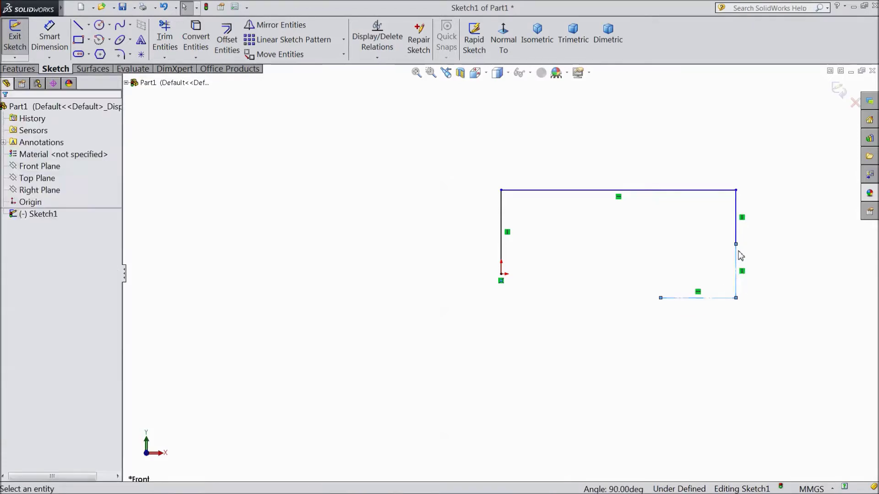
Dimension the left vertical line rising from the origin and set its length to 265 mm
{"action": "left_click", "coordinate": [45, 39]}
{"action": "left_click", "coordinate": [501, 252]}
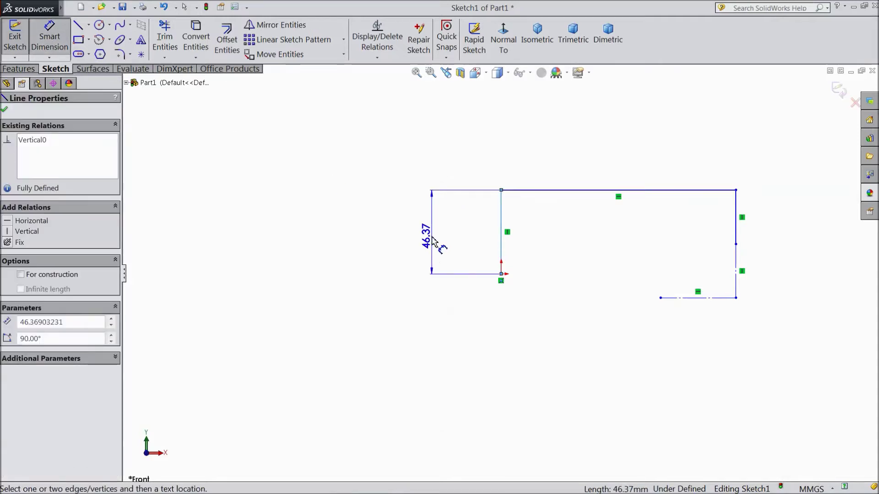
{"action": "left_click", "coordinate": [435, 240]}
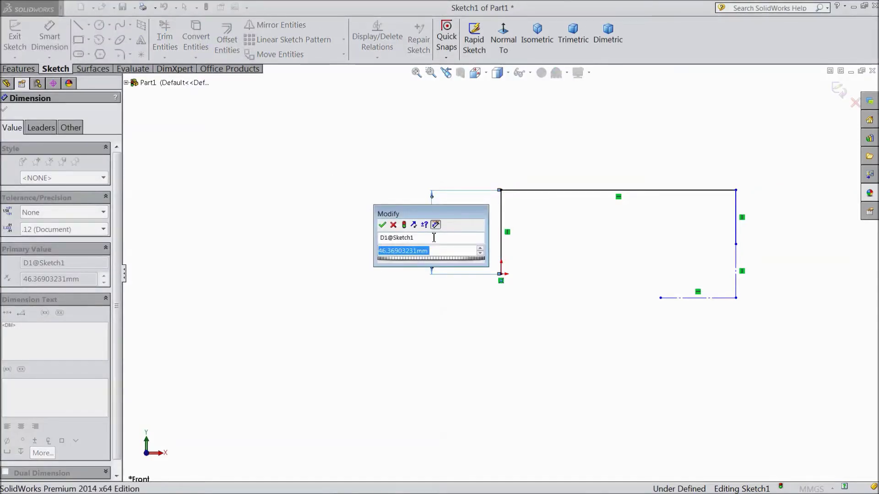
{"action": "type", "text": "265"}
{"action": "left_click", "coordinate": [382, 225]}
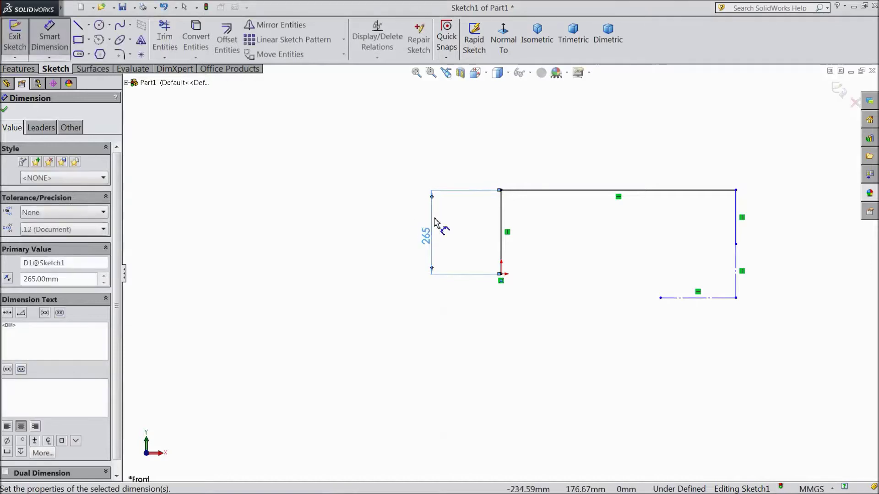
Dimension the top horizontal line and set its length to 880 mm
{"action": "left_click", "coordinate": [591, 190]}
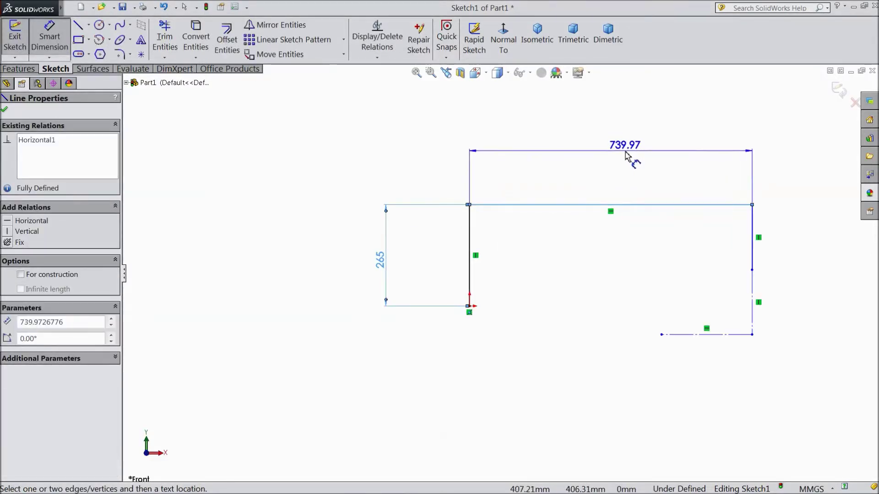
{"action": "scroll", "coordinate": [634, 171], "scroll_direction": "down", "scroll_amount": 2}
{"action": "left_click", "coordinate": [628, 165]}
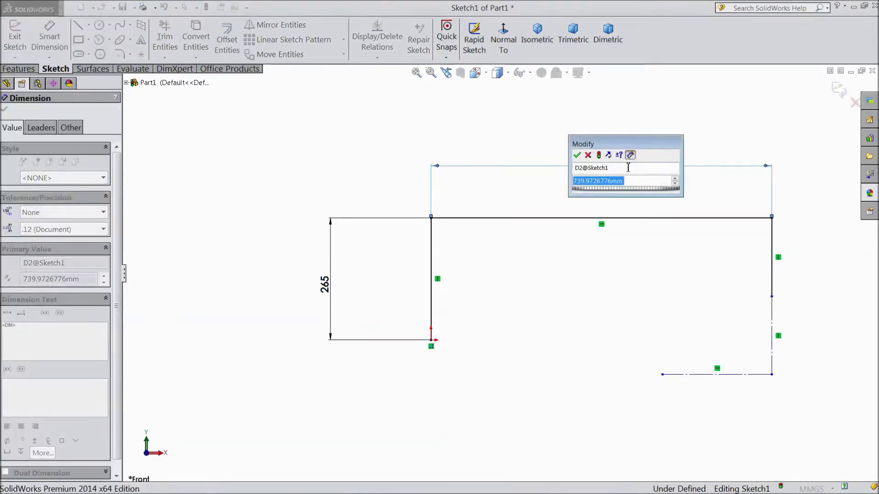
{"action": "type", "text": "880"}
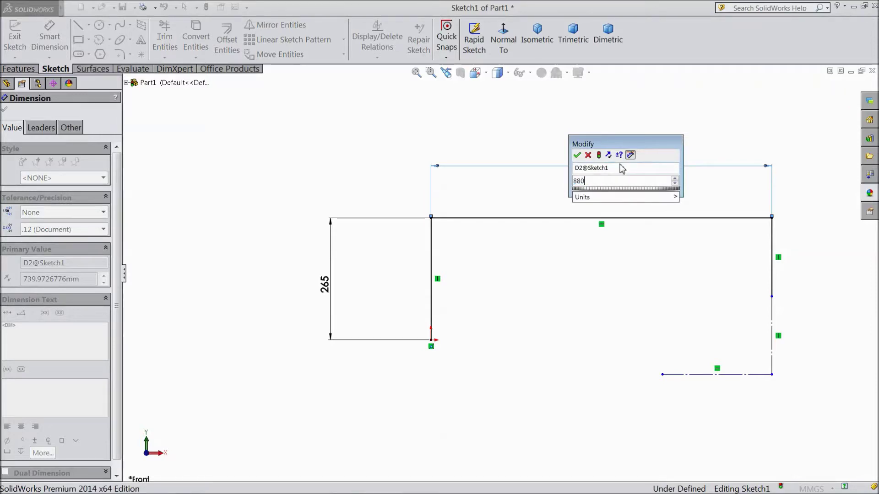
{"action": "left_click", "coordinate": [577, 156]}
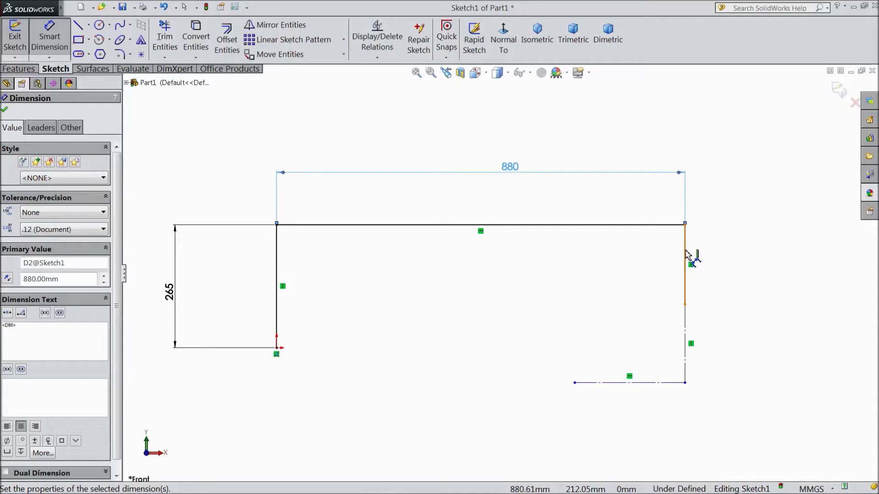
Dimension the solid right vertical line and set its length to 210 mm
{"action": "left_click", "coordinate": [685, 254]}
{"action": "left_click", "coordinate": [737, 261]}
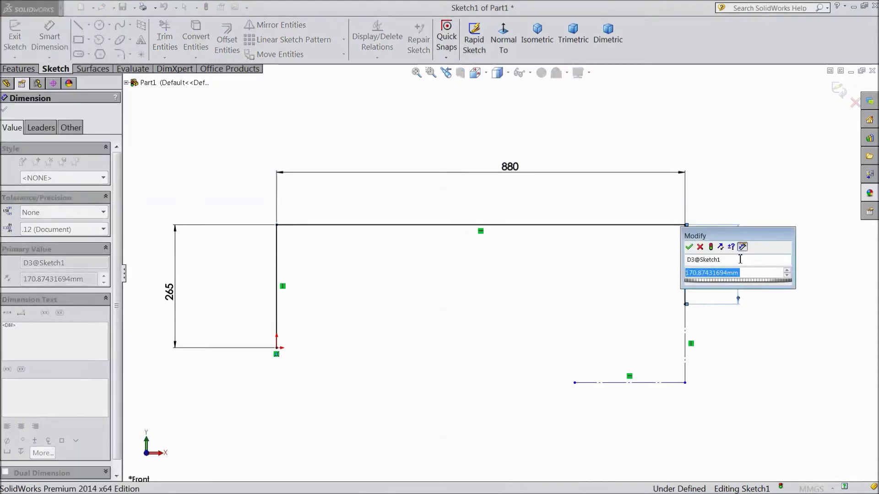
{"action": "type", "text": "210"}
{"action": "left_click", "coordinate": [689, 248]}
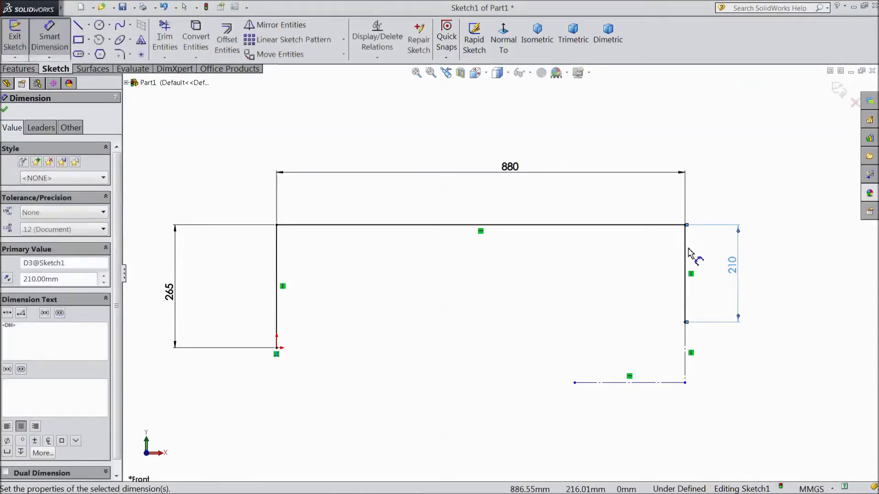
Dimension the vertical construction line below the right edge and set its length to 170 mm
{"action": "left_click", "coordinate": [686, 365]}
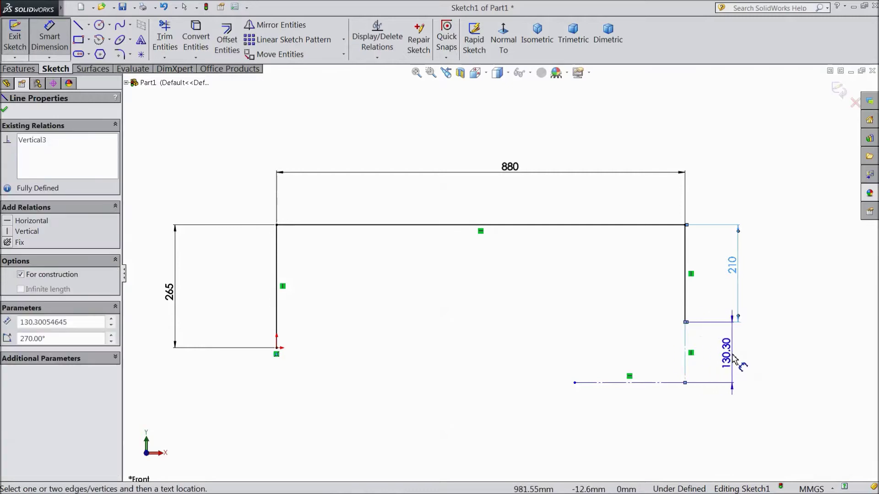
{"action": "left_click", "coordinate": [732, 356]}
{"action": "type", "text": "170"}
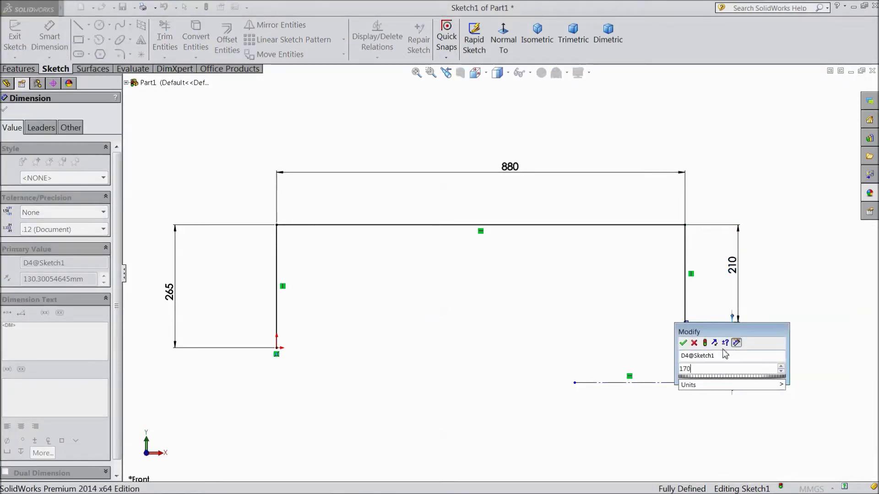
{"action": "left_click", "coordinate": [683, 343]}
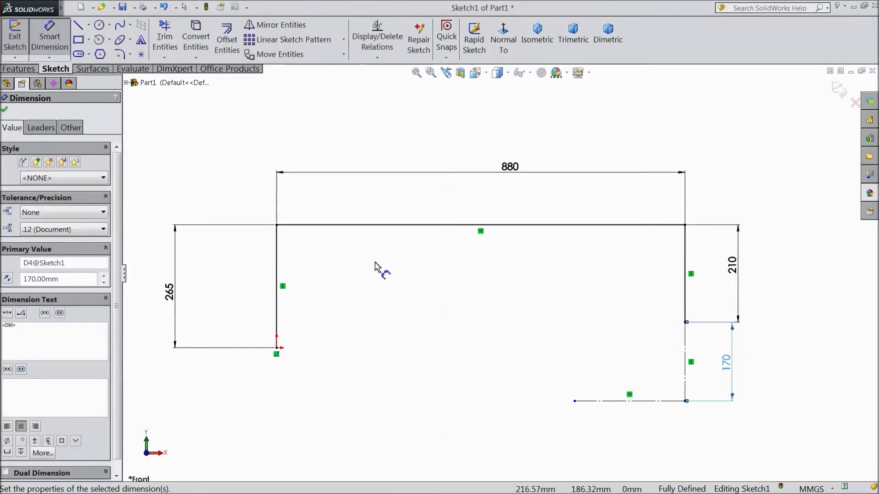
Sketch a horizontal line about 266 mm long from the origin toward the right side of the profile
{"action": "left_click", "coordinate": [78, 28]}
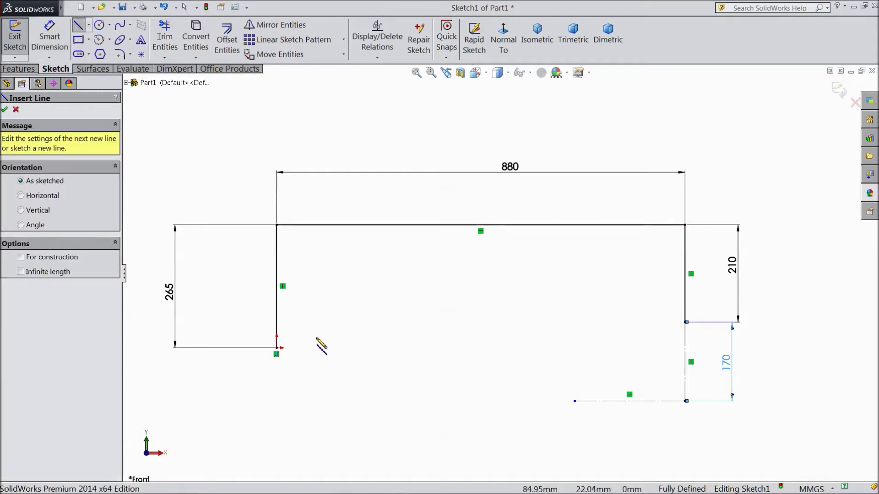
{"action": "left_click", "coordinate": [276, 348]}
{"action": "left_click", "coordinate": [400, 347]}
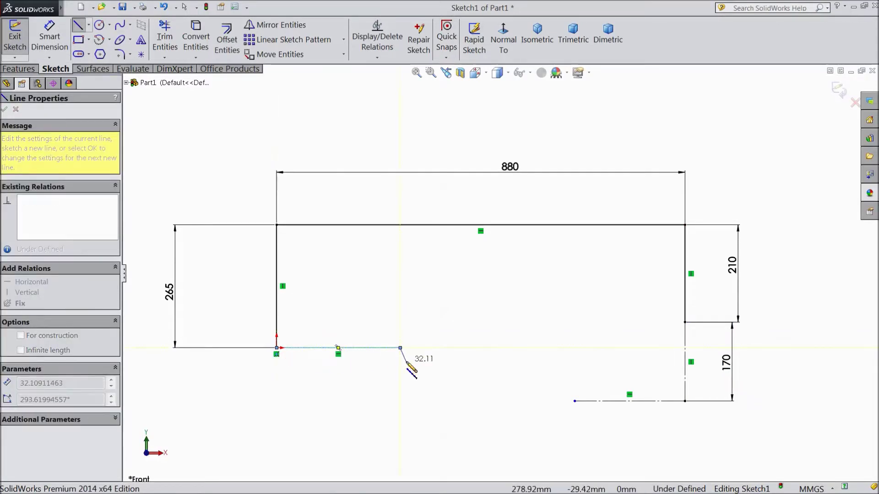
{"action": "key", "text": "Escape"}
Dimension the bottom horizontal line starting at the origin and set its length to 320 mm
{"action": "left_click", "coordinate": [49, 37]}
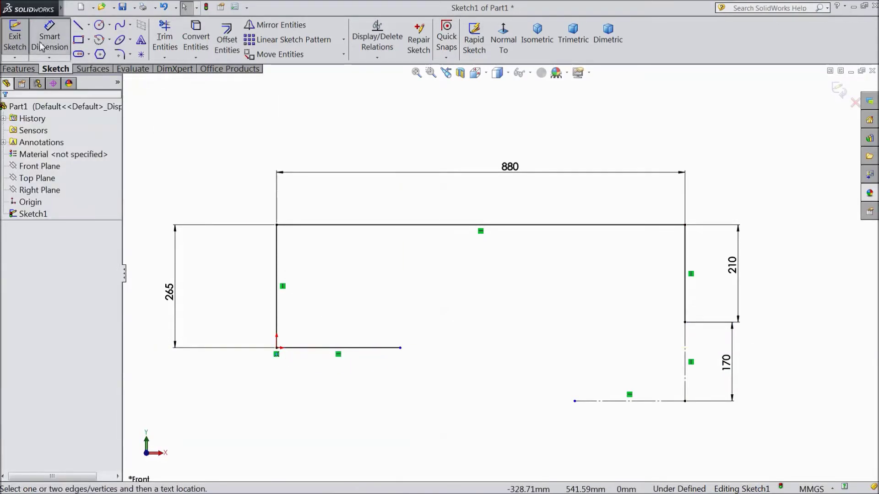
{"action": "left_click", "coordinate": [338, 355]}
{"action": "left_click", "coordinate": [347, 384]}
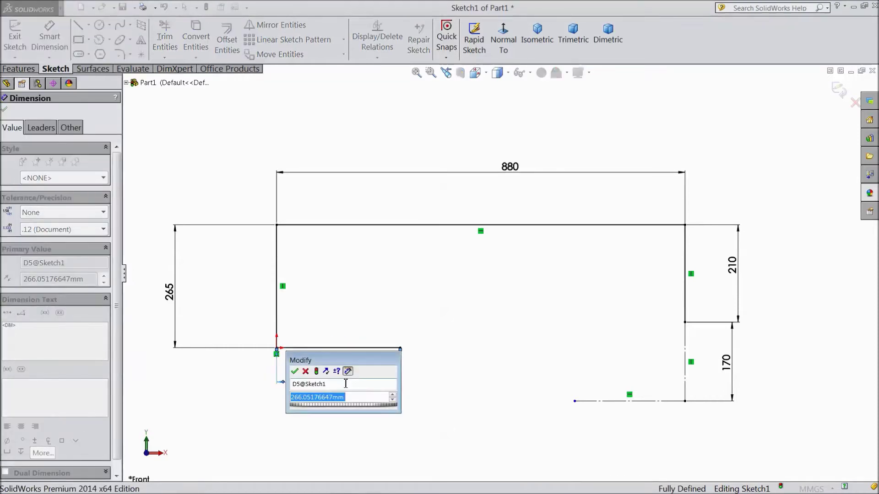
{"action": "type", "text": "320"}
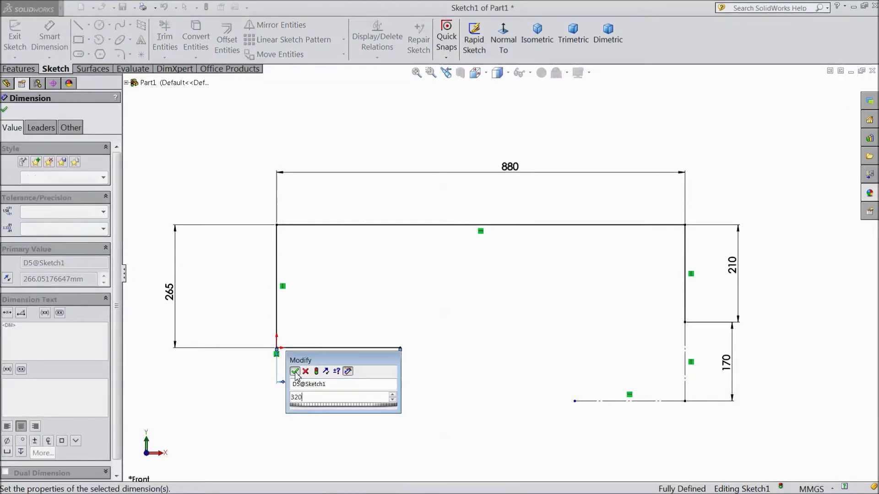
{"action": "left_click", "coordinate": [294, 371]}
Close the profile with two connected tangent arcs from the right vertical line's lower end to the free end of the 320 mm line
{"action": "scroll", "coordinate": [585, 376], "scroll_direction": "down", "scroll_amount": 1}
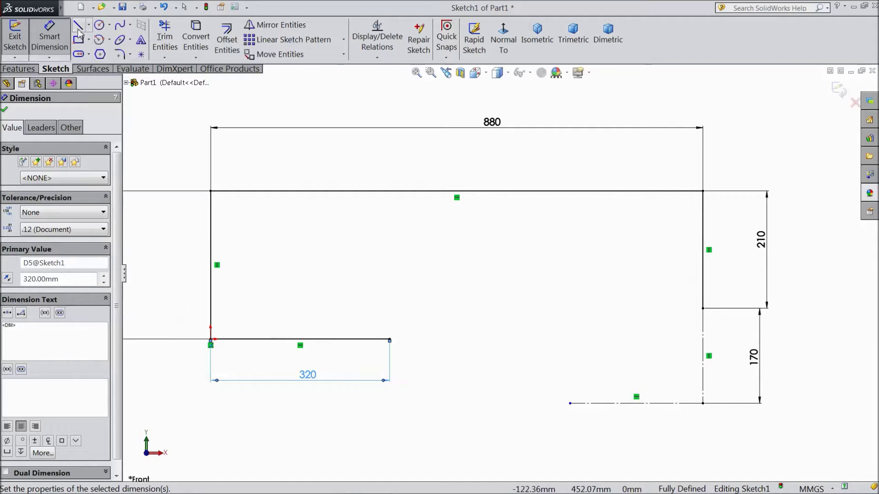
{"action": "left_click", "coordinate": [79, 32]}
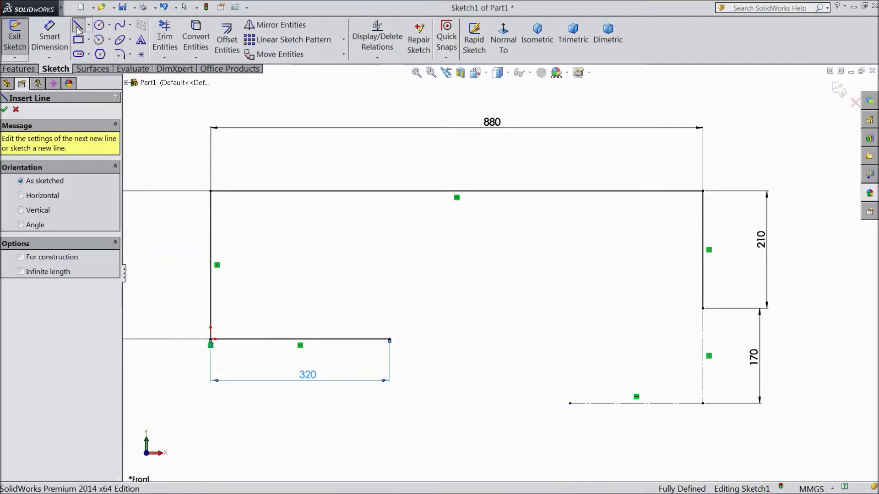
{"action": "left_click", "coordinate": [703, 310]}
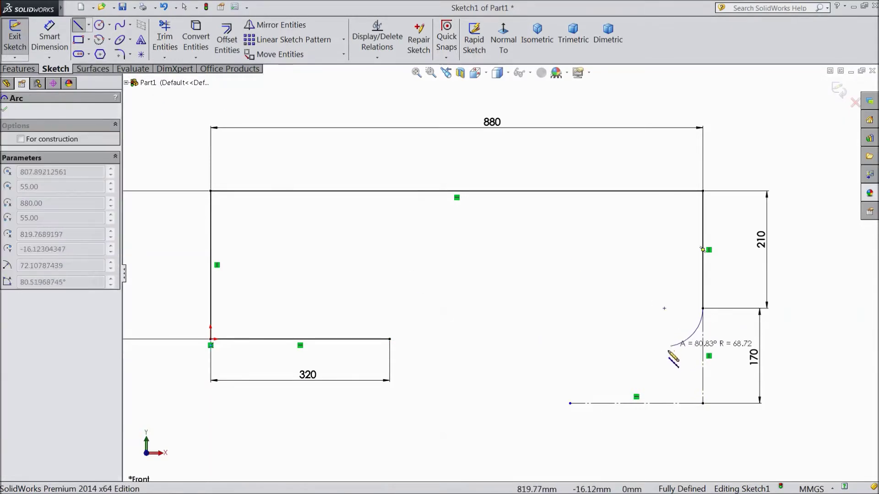
{"action": "left_click", "coordinate": [558, 384]}
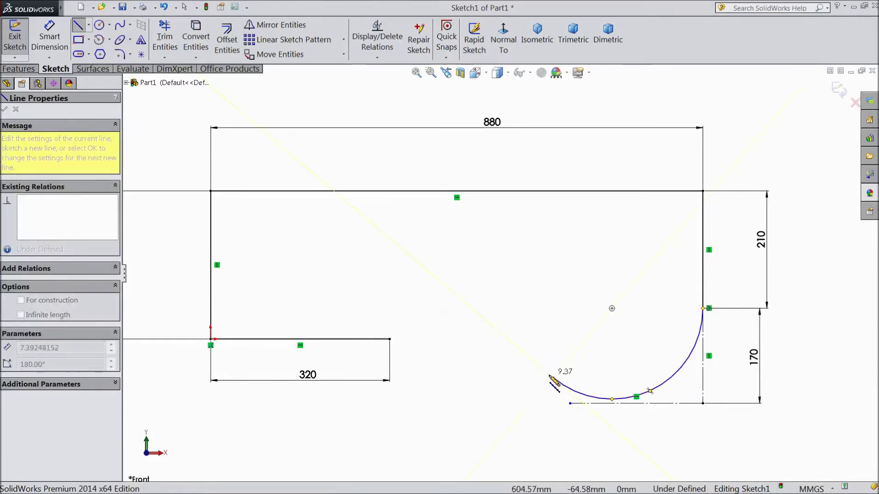
{"action": "left_click", "coordinate": [391, 339]}
{"action": "key", "text": "Escape"}
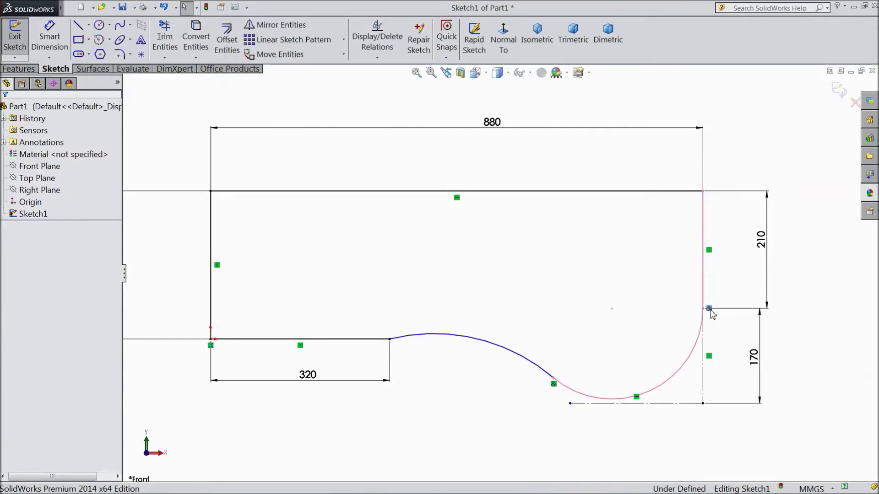
Check the relation between the two connected arcs
{"action": "left_click", "coordinate": [590, 398]}
{"action": "left_click", "coordinate": [530, 368], "text": "ctrl"}
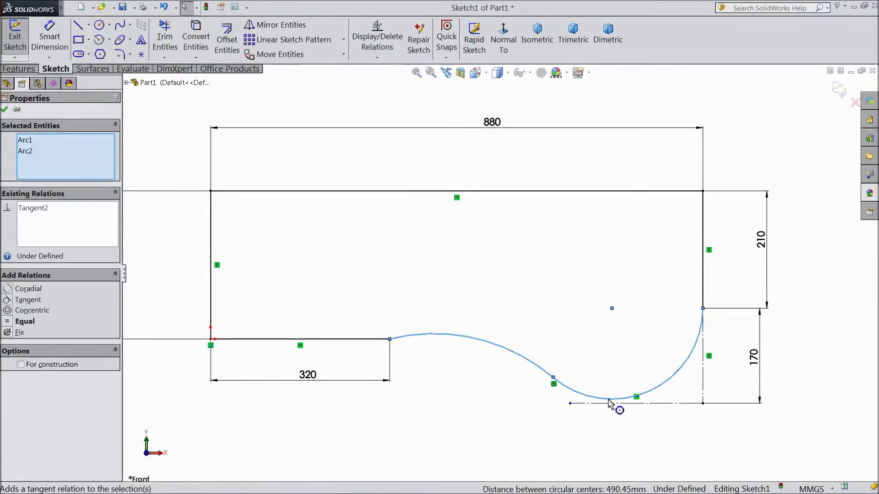
{"action": "left_click", "coordinate": [577, 355]}
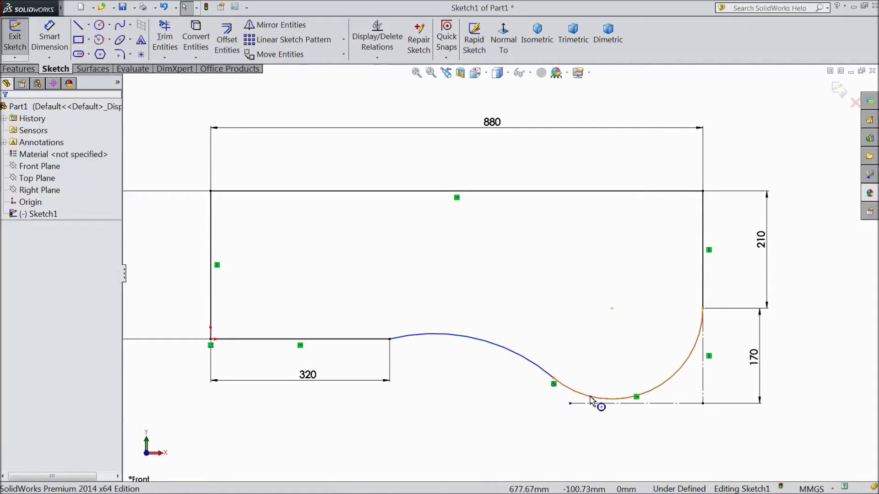
Make the large right arc tangent to the horizontal construction line
{"action": "left_click", "coordinate": [589, 396]}
{"action": "left_click", "coordinate": [615, 404], "text": "ctrl"}
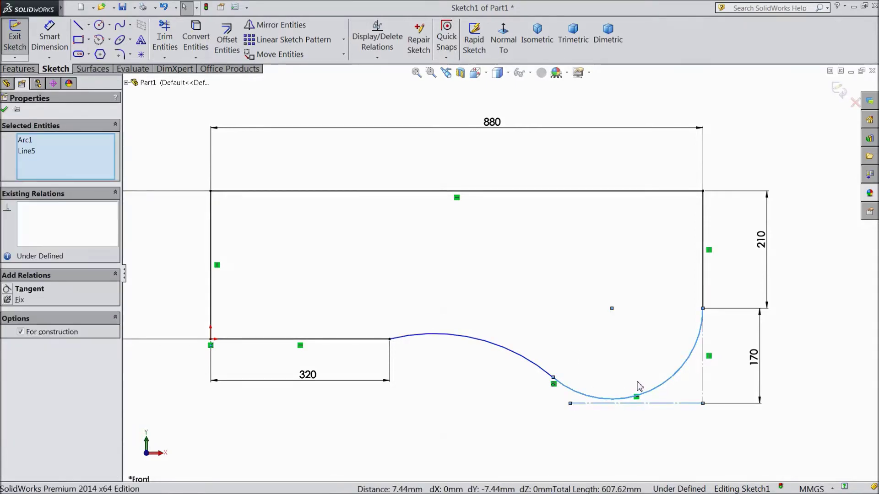
{"action": "left_click", "coordinate": [638, 368]}
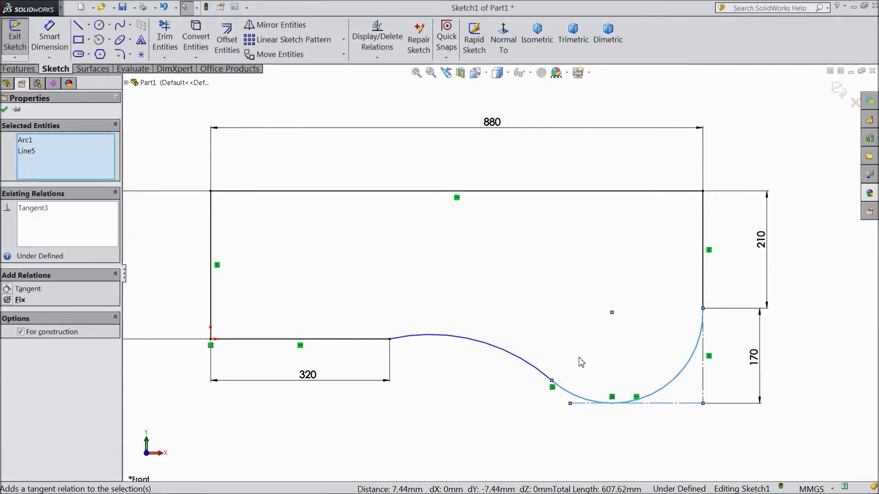
Make the left arc tangent to the 320 mm bottom line
{"action": "left_click", "coordinate": [415, 343]}
{"action": "left_click", "coordinate": [366, 339], "text": "ctrl"}
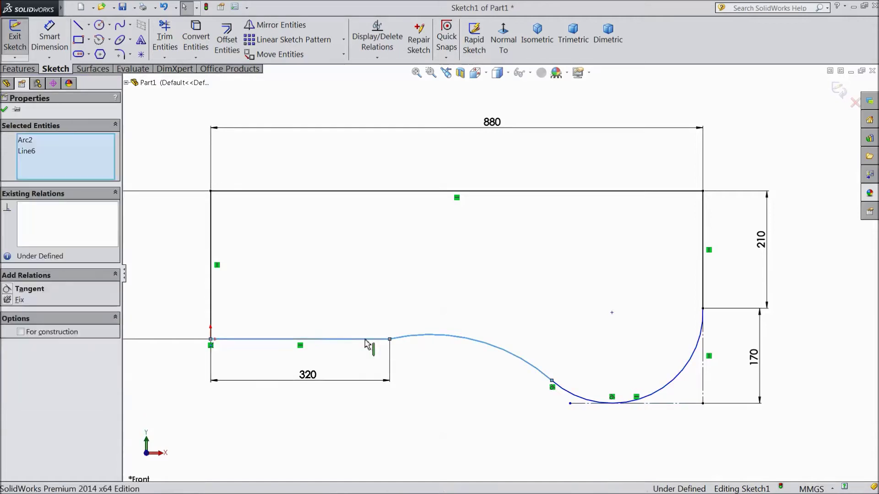
{"action": "left_click", "coordinate": [390, 304]}
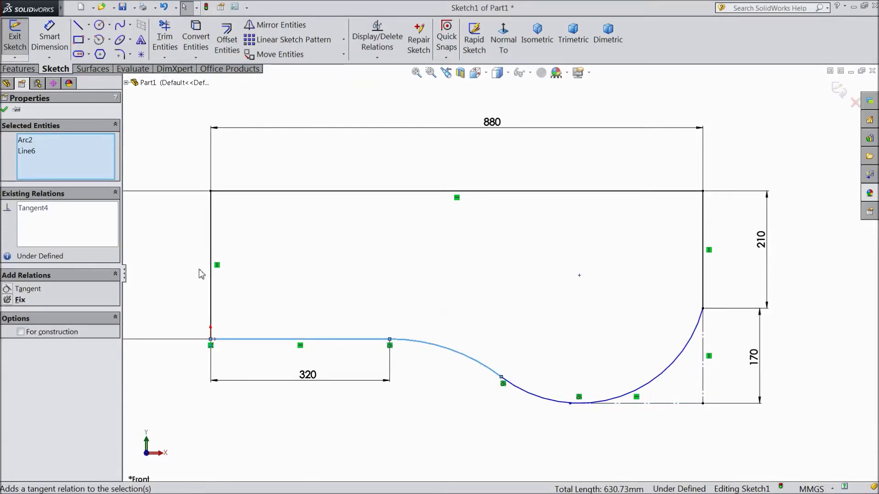
{"action": "left_click", "coordinate": [4, 110]}
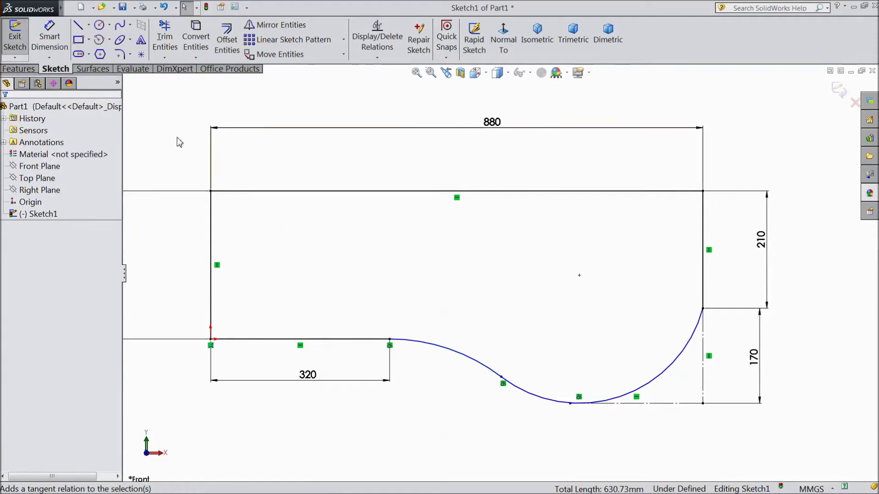
Dimension the horizontal distance between the left arc's two endpoints and set it to 150 mm
{"action": "left_click", "coordinate": [44, 47]}
{"action": "left_click", "coordinate": [390, 340]}
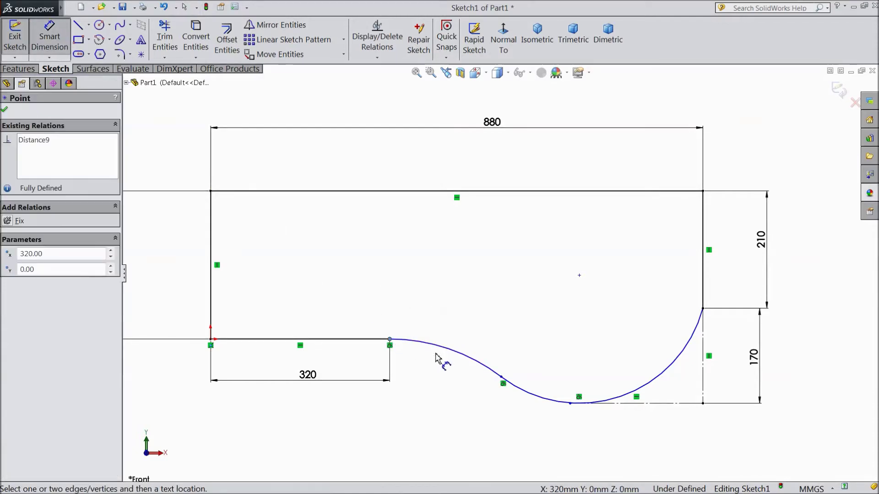
{"action": "left_click", "coordinate": [501, 377]}
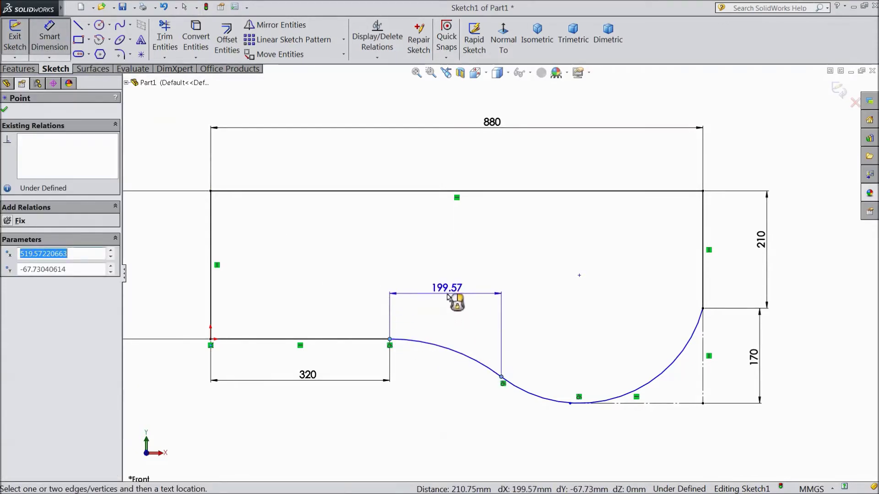
{"action": "left_click", "coordinate": [452, 300]}
{"action": "type", "text": "150"}
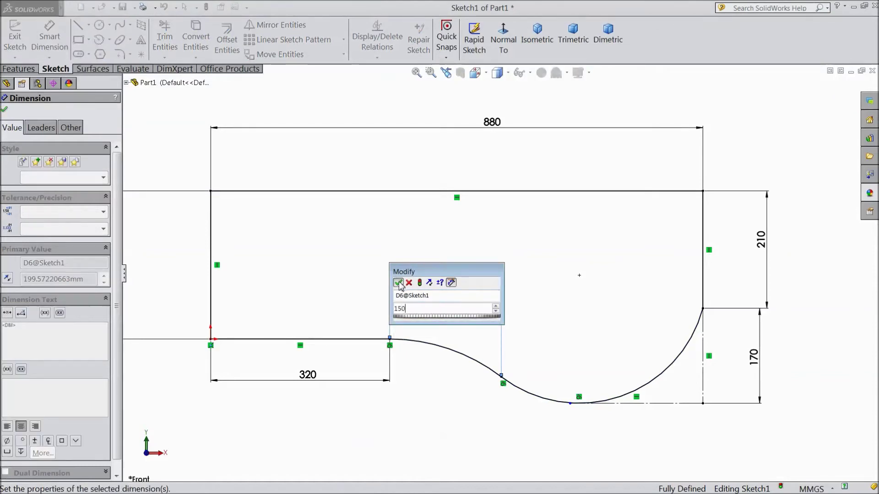
{"action": "key", "text": "Return"}
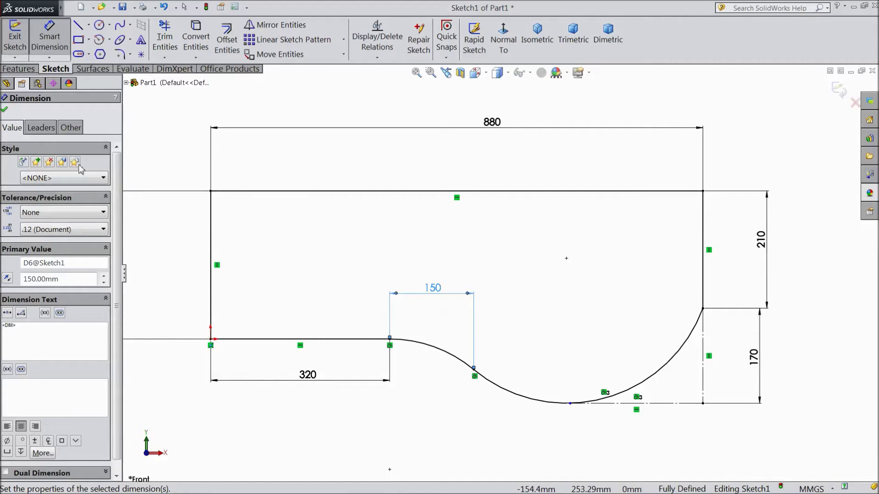
Extrude the closed profile as a solid boss, Mid Plane, with a depth of 360 mm
{"action": "left_click", "coordinate": [18, 68]}
{"action": "left_click", "coordinate": [21, 36]}
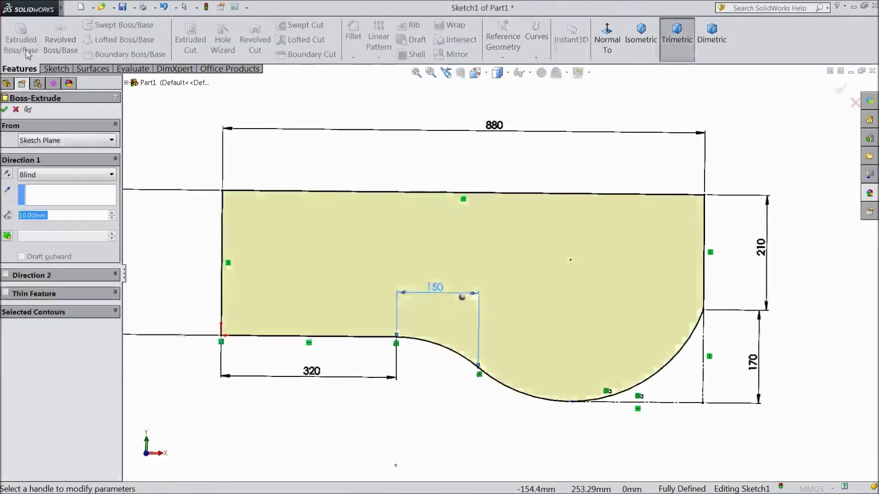
{"action": "left_click", "coordinate": [68, 175]}
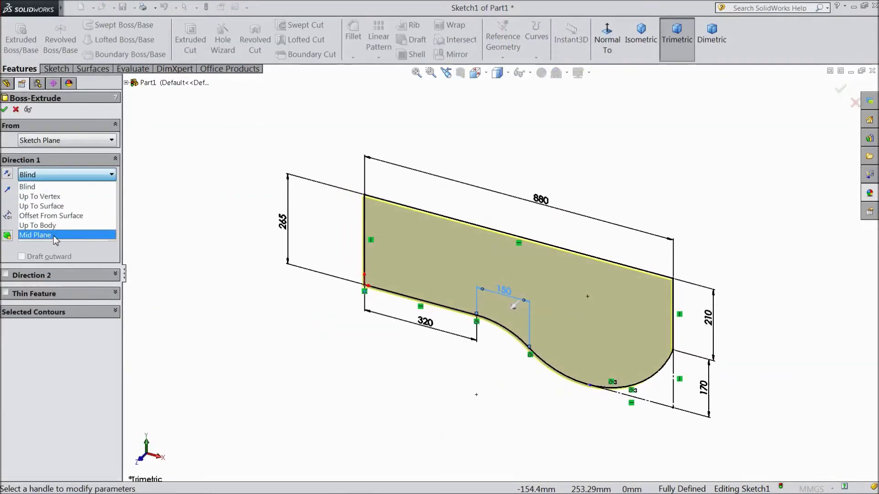
{"action": "left_click", "coordinate": [55, 236]}
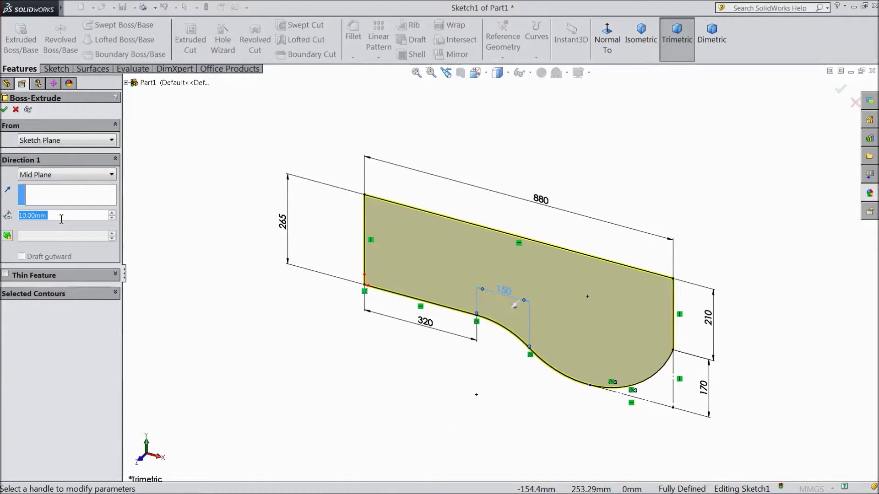
{"action": "type", "text": "360"}
{"action": "mouse_move", "coordinate": [110, 227]}
{"action": "key", "text": "Return"}
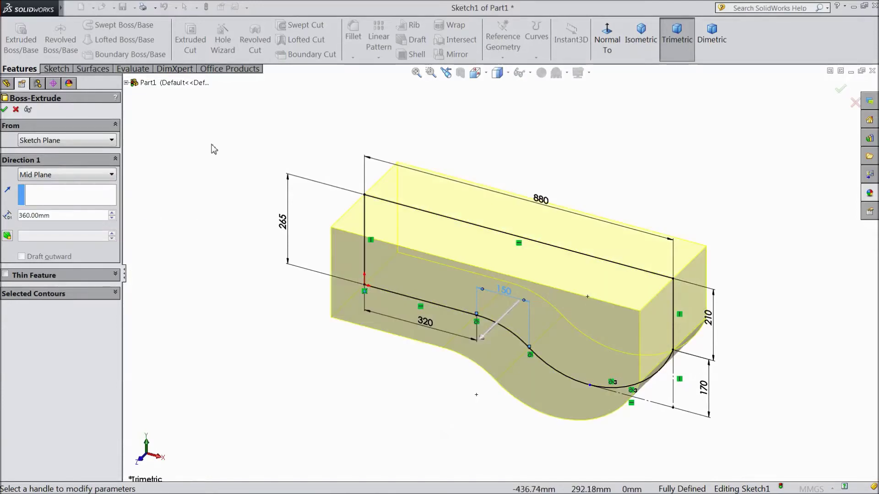
{"action": "left_click", "coordinate": [5, 109]}
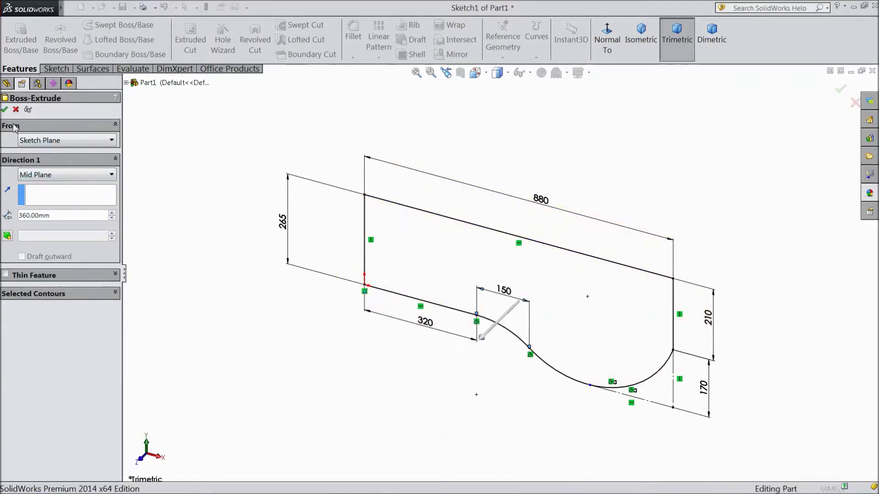
Sketch a closed four-sided profile with one slanted end, about 241 by 59 mm, in the upper-left corner of the block's flat top face
{"action": "left_click", "coordinate": [443, 232]}
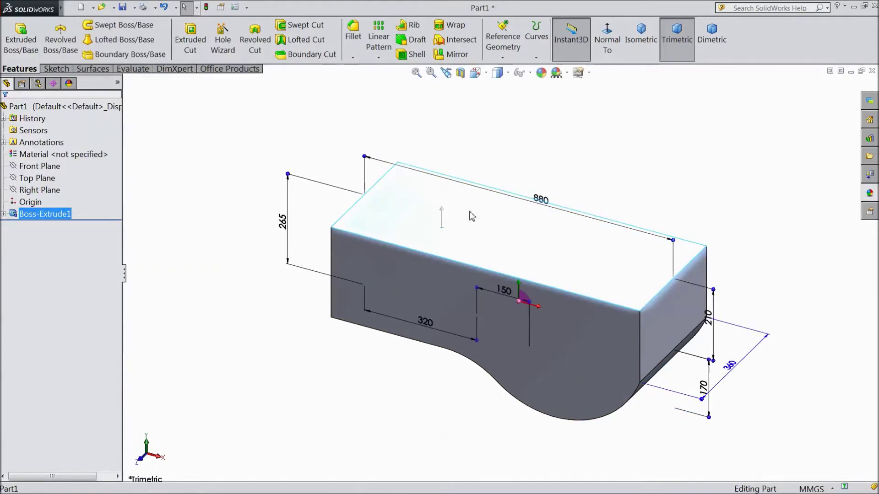
{"action": "left_click", "coordinate": [479, 208]}
{"action": "left_click", "coordinate": [511, 39]}
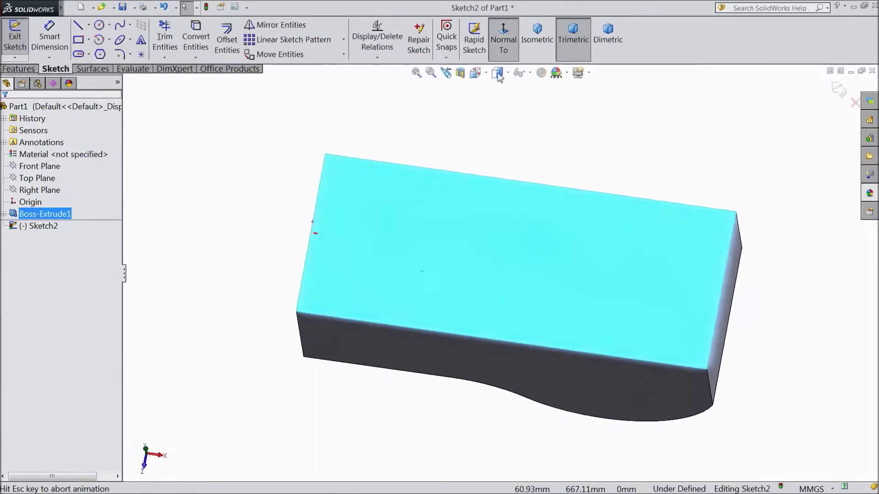
{"action": "left_click", "coordinate": [77, 25]}
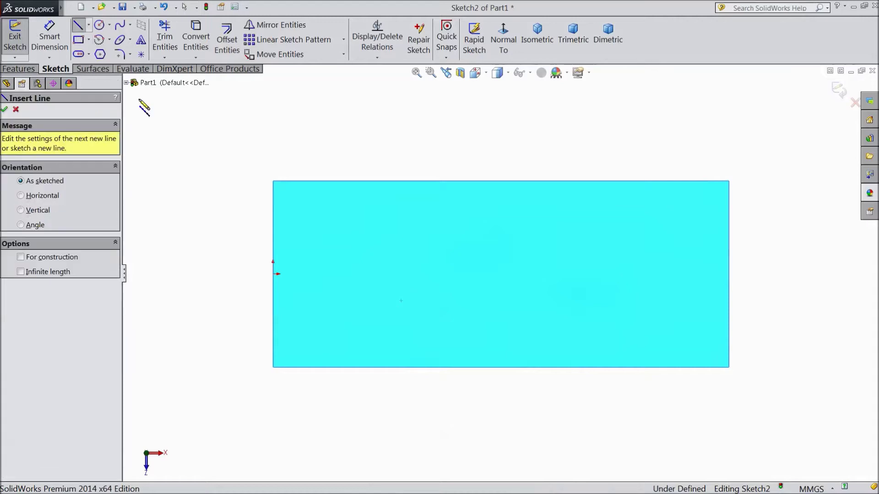
{"action": "left_click", "coordinate": [273, 181]}
{"action": "left_click", "coordinate": [398, 181]}
{"action": "left_click", "coordinate": [378, 212]}
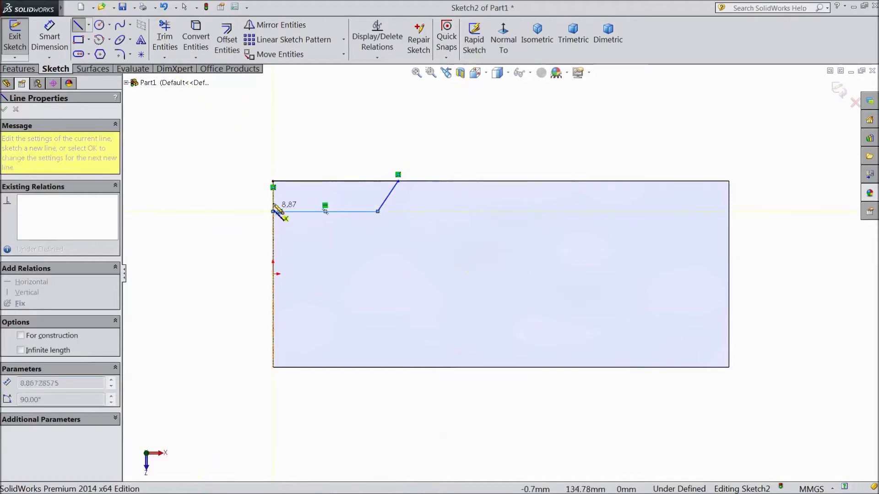
{"action": "left_click", "coordinate": [274, 182]}
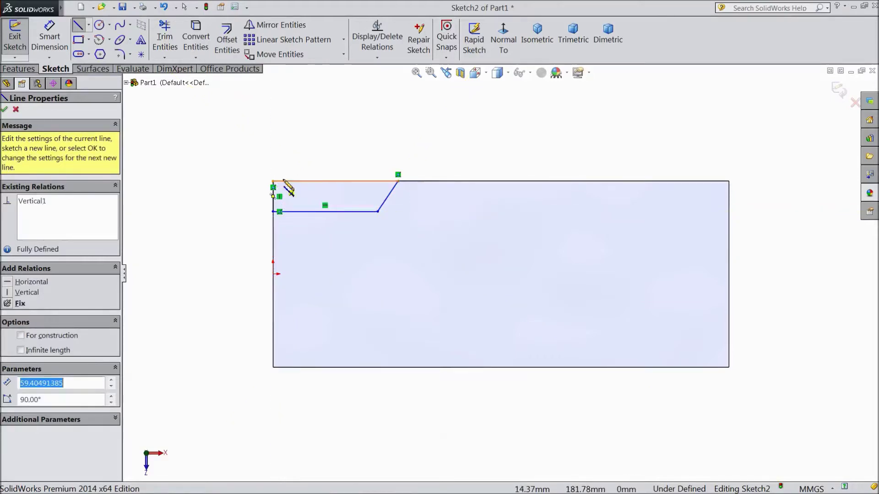
{"action": "key", "text": "Escape"}
Dimension the profile's long edge lying on the block's upper edge to 320 mm
{"action": "key", "text": "d"}
{"action": "left_click", "coordinate": [328, 182]}
{"action": "left_click", "coordinate": [326, 144]}
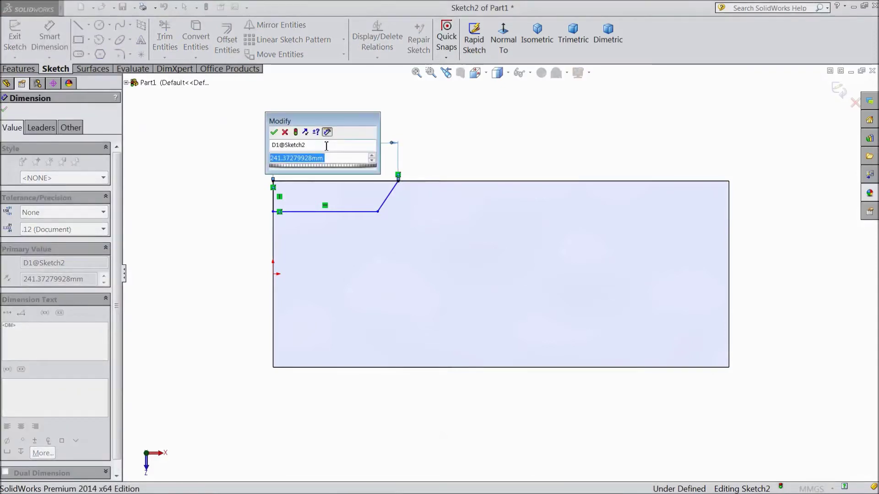
{"action": "type", "text": "320"}
{"action": "key", "text": "Return"}
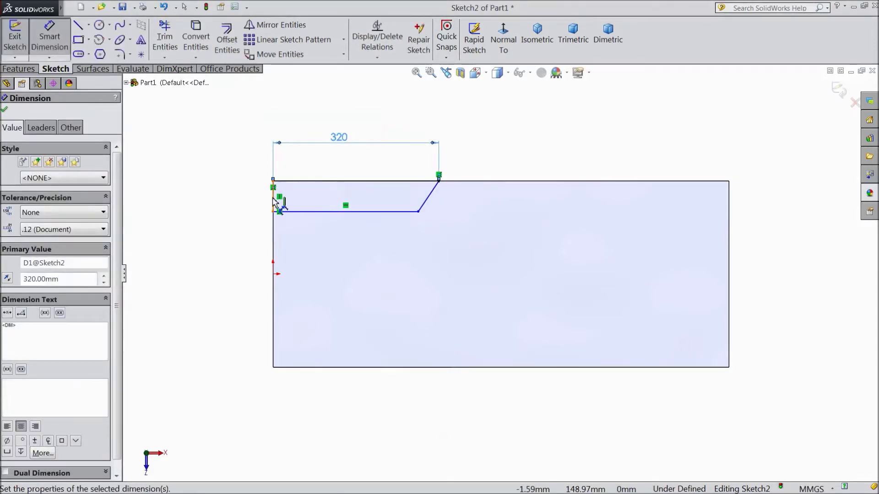
Dimension the profile's short vertical edge to 45 mm and its inner horizontal edge to 270 mm
{"action": "left_click", "coordinate": [273, 197]}
{"action": "left_click", "coordinate": [241, 202]}
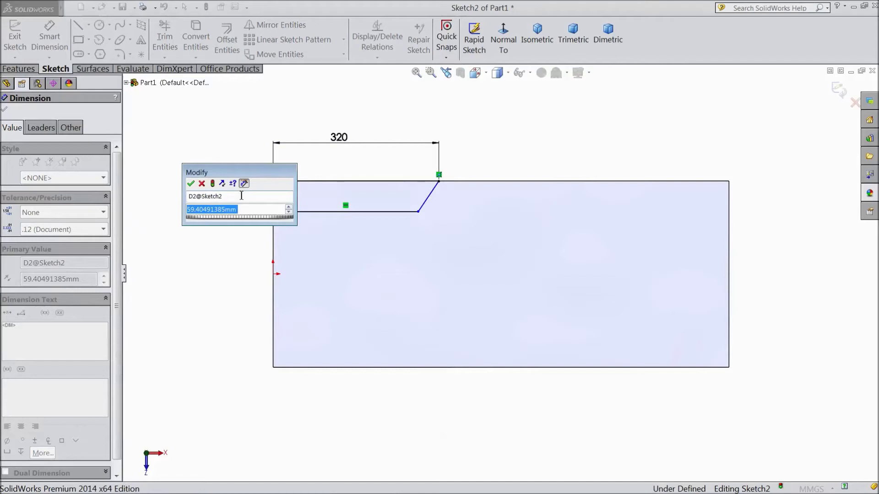
{"action": "type", "text": "45"}
{"action": "key", "text": "Return"}
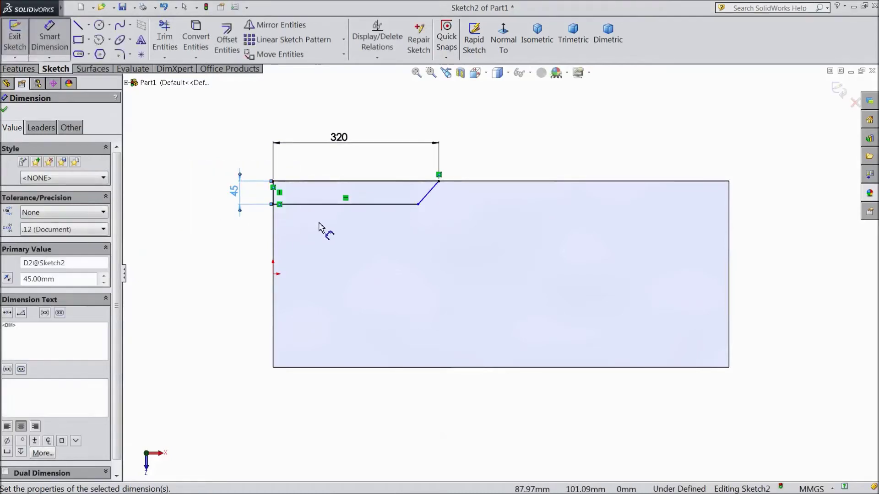
{"action": "left_click", "coordinate": [359, 204]}
{"action": "left_click", "coordinate": [335, 228]}
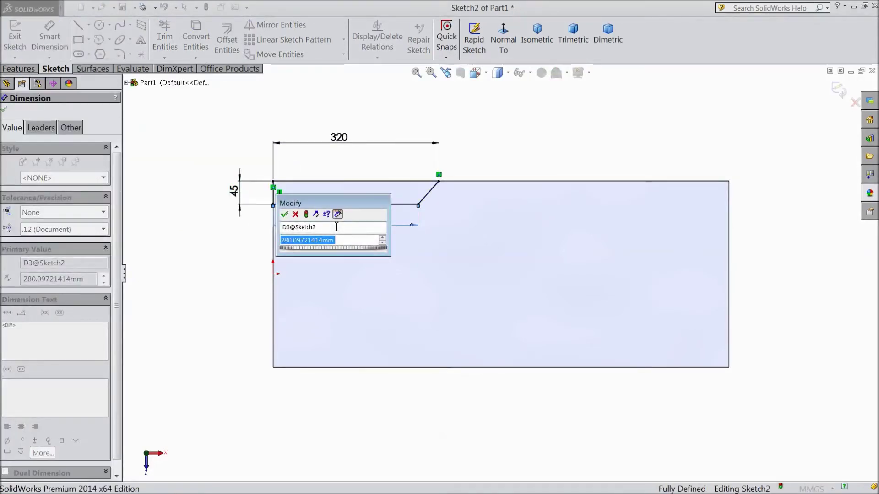
{"action": "type", "text": "270"}
{"action": "key", "text": "Return"}
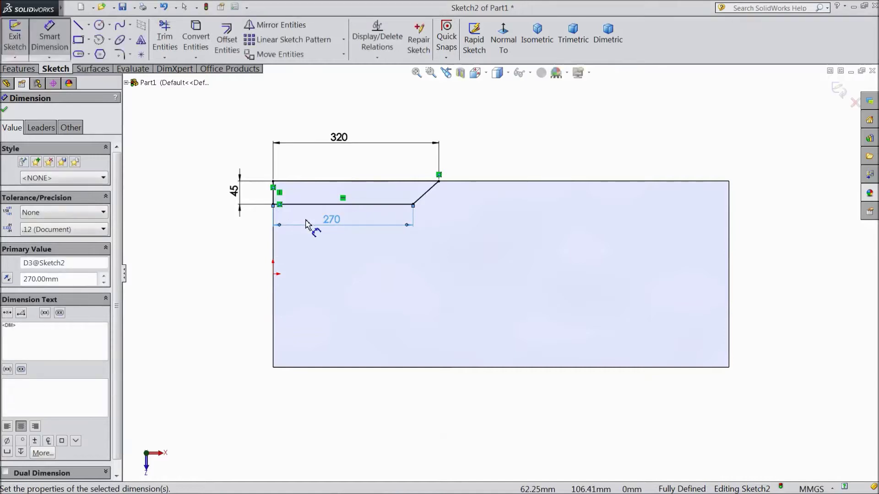
Draw a horizontal centerline from the origin to the midpoint of the face's right edge
{"action": "left_click", "coordinate": [89, 25]}
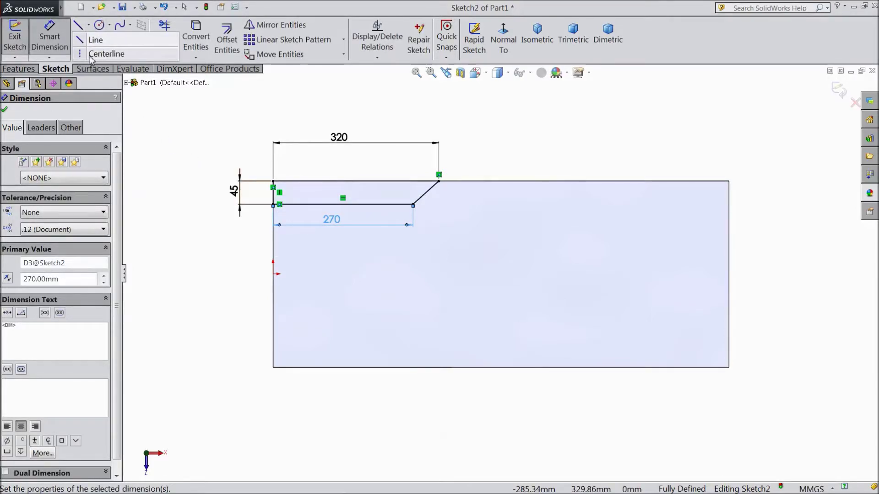
{"action": "left_click", "coordinate": [98, 52]}
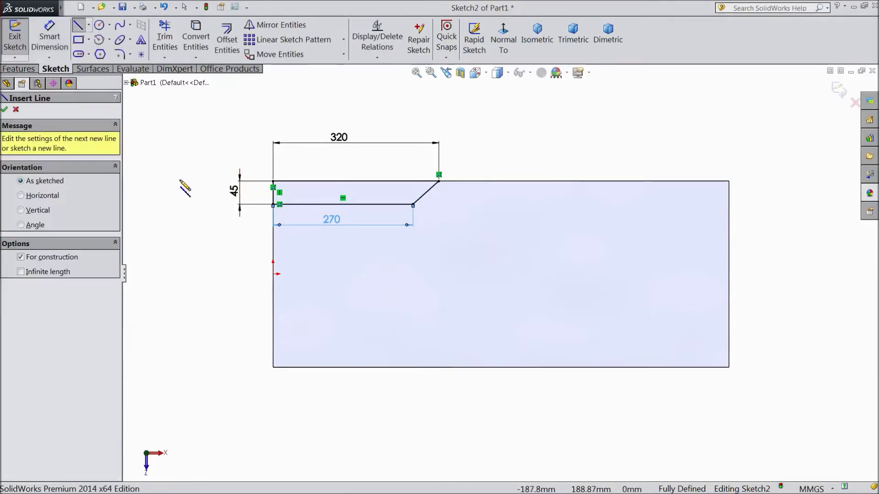
{"action": "left_click", "coordinate": [273, 273]}
{"action": "left_click", "coordinate": [729, 274]}
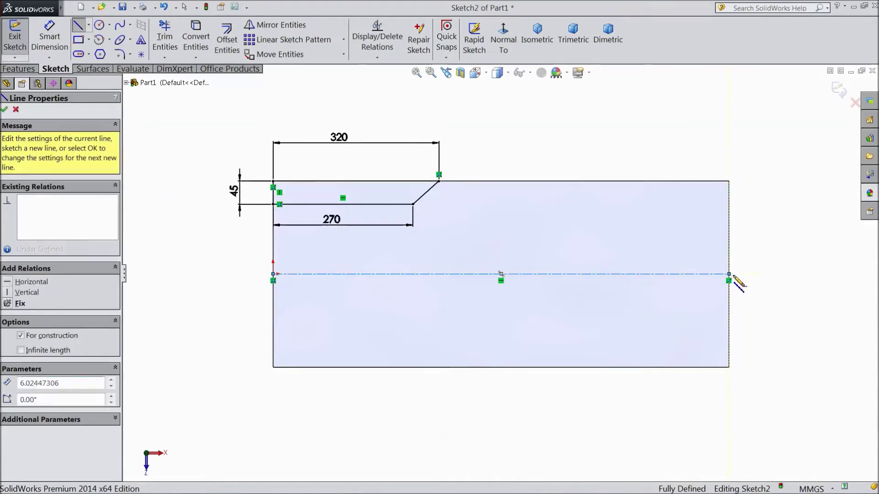
{"action": "key", "text": "Escape"}
Mirror the four-sided corner profile about the horizontal centerline, keeping the original
{"action": "mouse_move", "coordinate": [462, 162]}
{"action": "left_mouse_down"}
{"action": "mouse_move", "coordinate": [385, 213]}
{"action": "mouse_move", "coordinate": [257, 217]}
{"action": "left_mouse_up"}
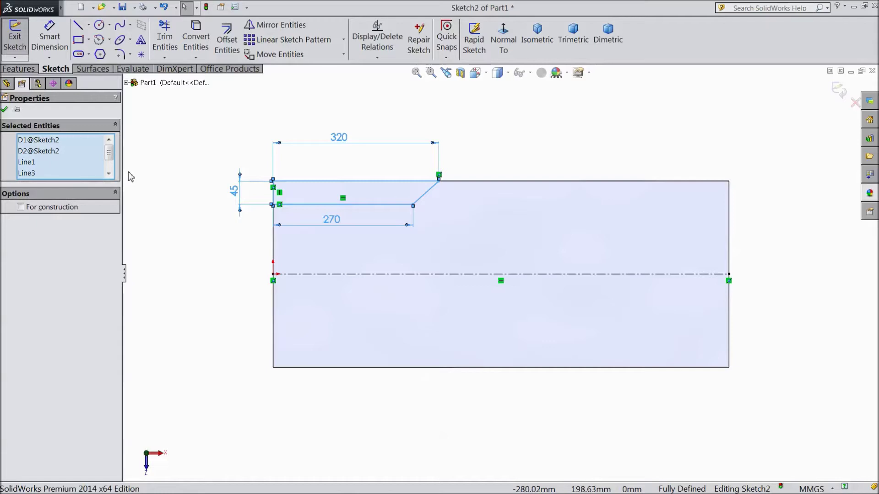
{"action": "left_click", "coordinate": [278, 25]}
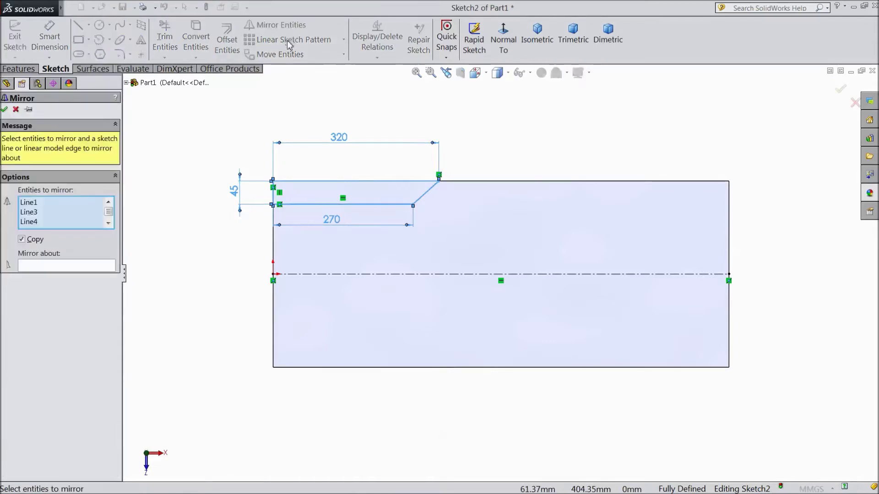
{"action": "left_click", "coordinate": [80, 269]}
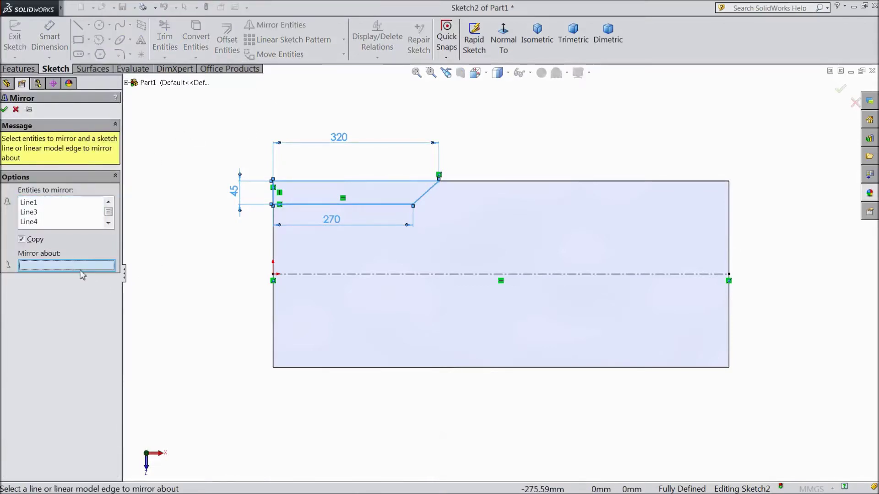
{"action": "left_click", "coordinate": [344, 275]}
{"action": "left_click", "coordinate": [5, 109]}
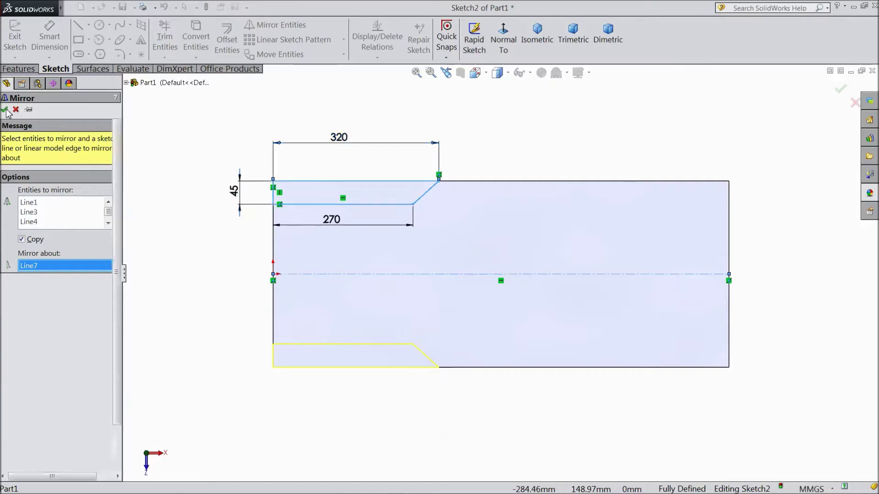
Cut both corner profiles through the block with an Extruded Cut set to Through All
{"action": "left_click", "coordinate": [20, 68]}
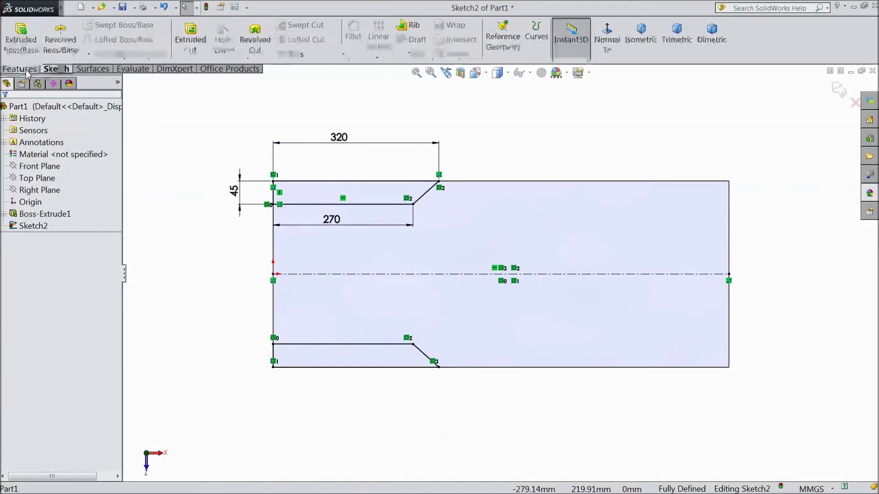
{"action": "left_click", "coordinate": [189, 40]}
{"action": "mouse_move", "coordinate": [270, 258]}
{"action": "middle_mouse_down"}
{"action": "mouse_move", "coordinate": [228, 310]}
{"action": "mouse_move", "coordinate": [227, 240]}
{"action": "mouse_move", "coordinate": [228, 248]}
{"action": "middle_mouse_up"}
{"action": "left_click", "coordinate": [68, 174]}
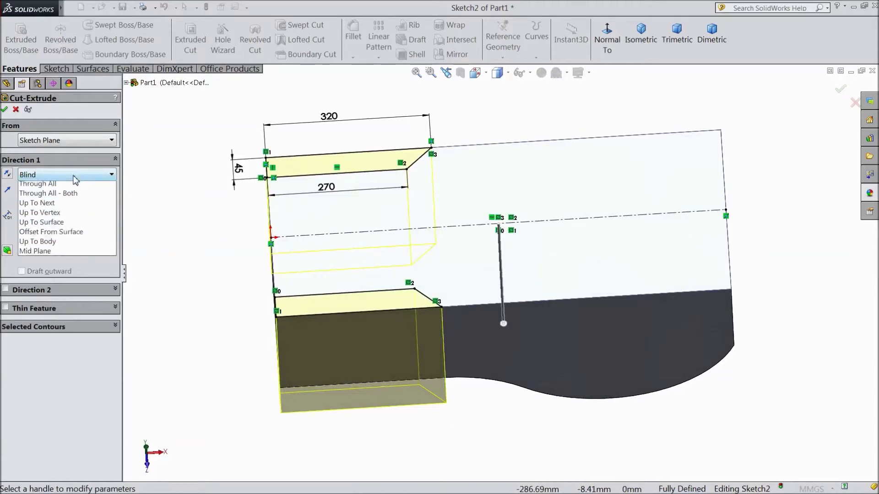
{"action": "left_click", "coordinate": [46, 194]}
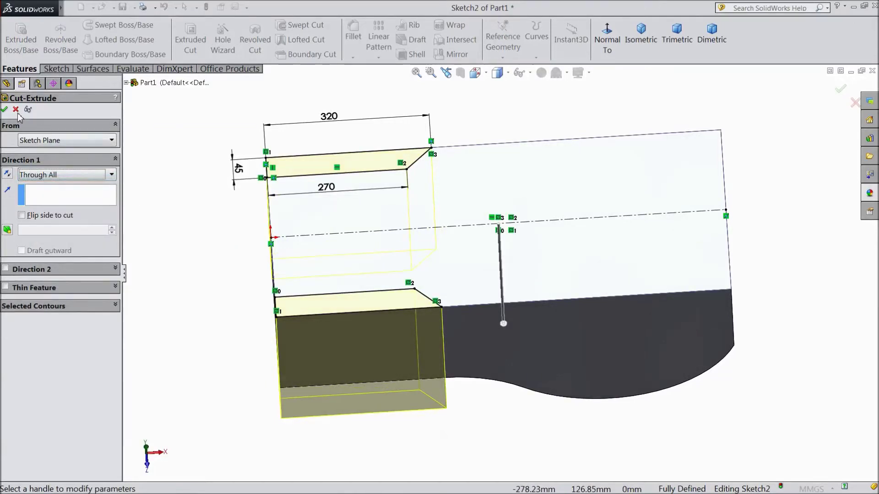
{"action": "left_click", "coordinate": [4, 109]}
Fillet both long edge chains bordering the curved underside, including the straight and slanted segments, with a constant 10 mm radius
{"action": "middle_click_drag", "start_coordinate": [209, 251], "coordinate": [212, 365]}
{"action": "middle_click_drag", "start_coordinate": [258, 142], "coordinate": [256, 357]}
{"action": "left_click", "coordinate": [354, 53]}
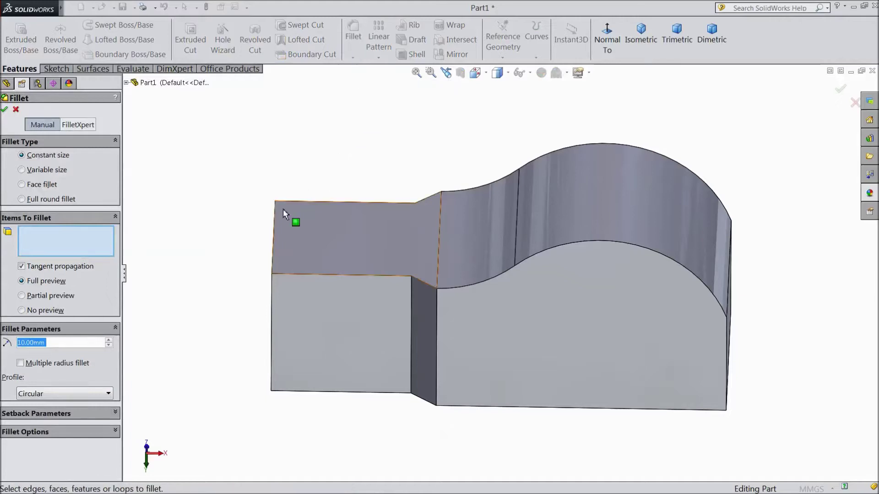
{"action": "left_click", "coordinate": [349, 275]}
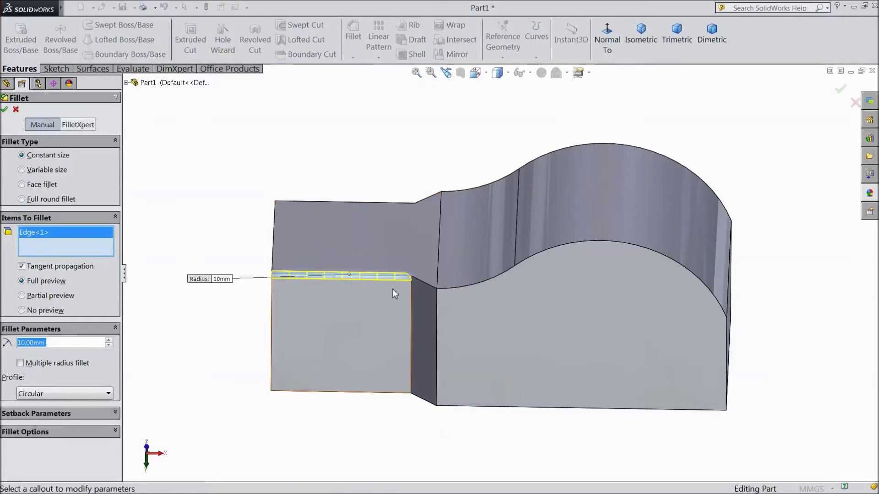
{"action": "left_click", "coordinate": [427, 287]}
{"action": "left_click", "coordinate": [466, 286]}
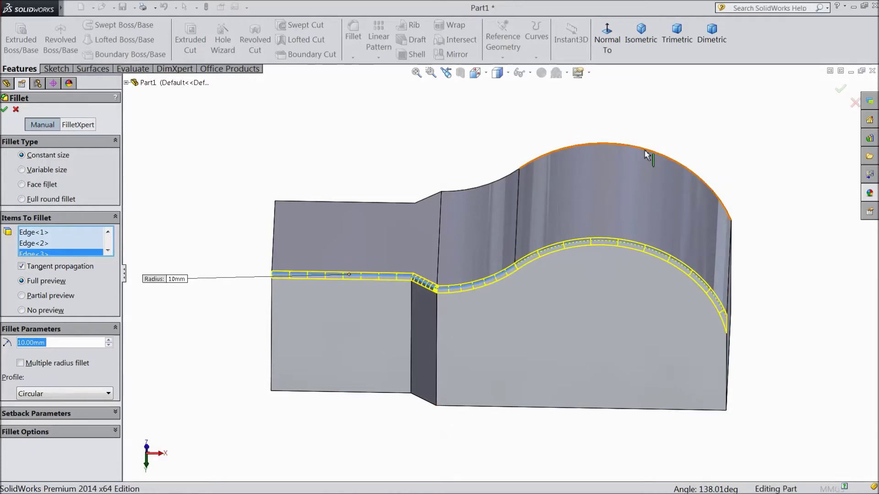
{"action": "left_click", "coordinate": [497, 178]}
{"action": "left_click", "coordinate": [429, 198]}
{"action": "left_click", "coordinate": [384, 202]}
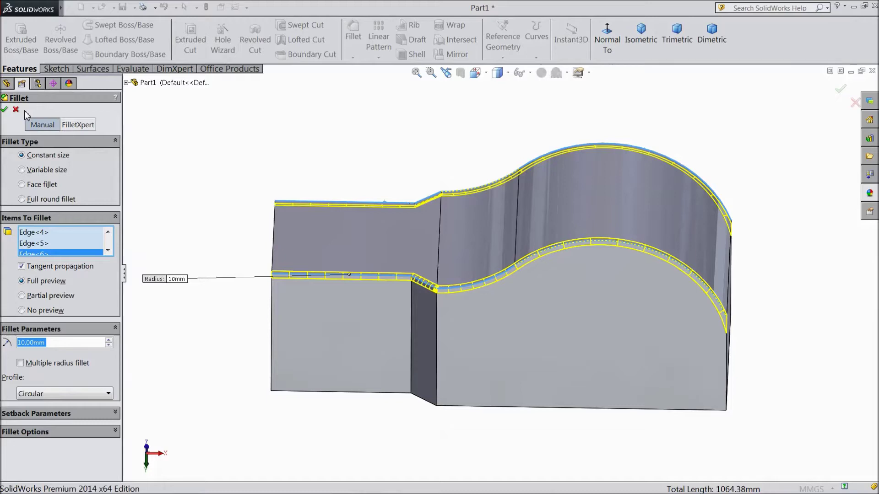
{"action": "left_click", "coordinate": [5, 110]}
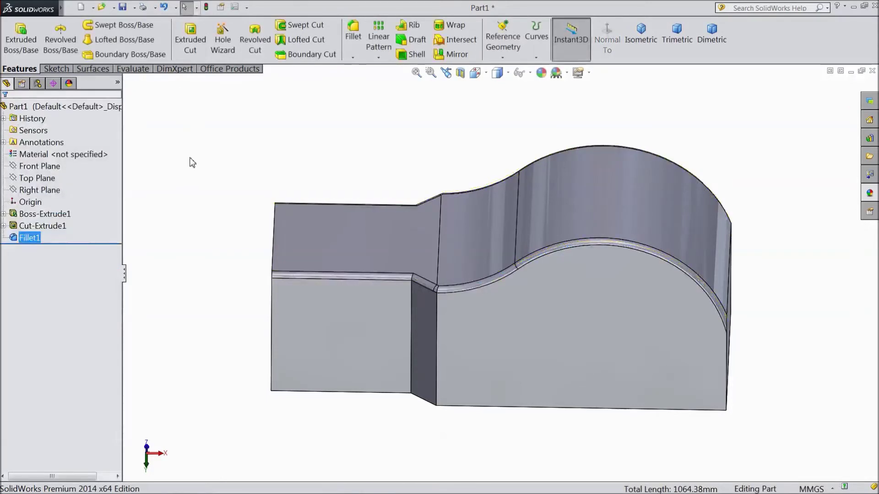
{"action": "mouse_move", "coordinate": [196, 166]}
{"action": "middle_mouse_down"}
{"action": "mouse_move", "coordinate": [219, 190]}
{"action": "mouse_move", "coordinate": [200, 182]}
{"action": "middle_mouse_up"}
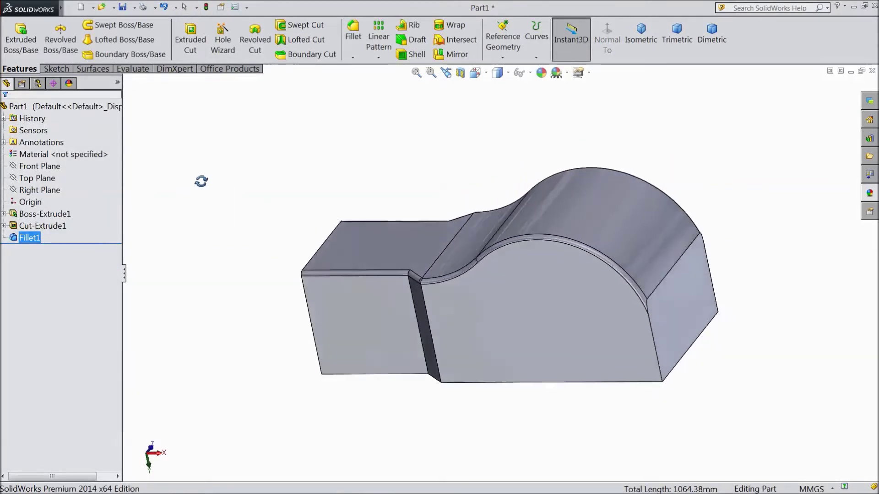
{"action": "left_click", "coordinate": [675, 323]}
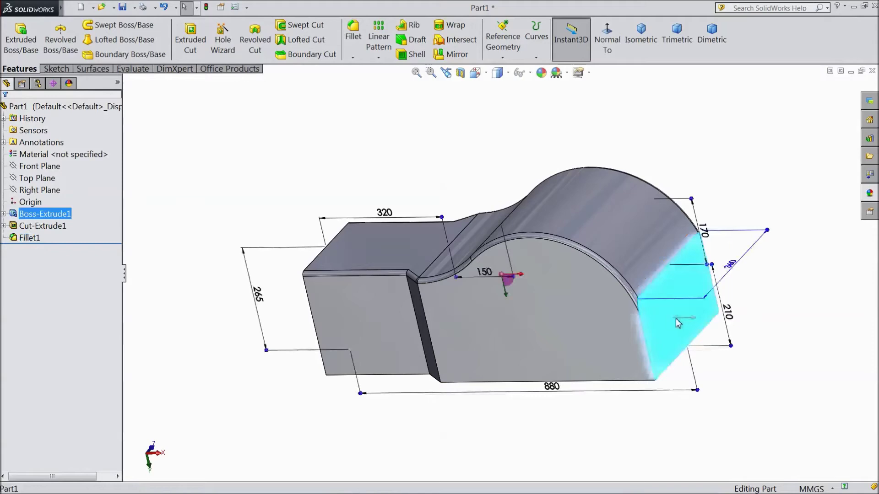
{"action": "left_click", "coordinate": [711, 297]}
{"action": "left_click", "coordinate": [508, 48]}
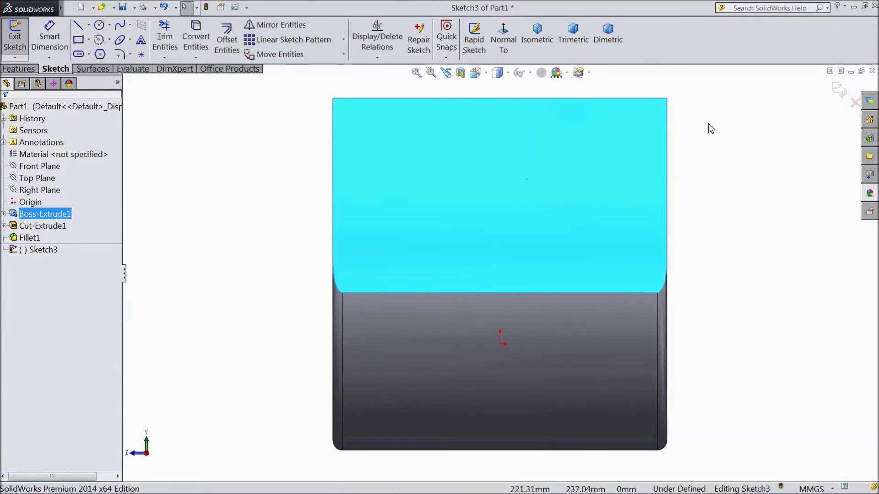
{"action": "left_click", "coordinate": [837, 90]}
Edit the existing 10 mm fillet to include the two vertical side edges of the flat end face next to the rounded underside
{"action": "mouse_move", "coordinate": [267, 274]}
{"action": "middle_mouse_down"}
{"action": "mouse_move", "coordinate": [284, 255]}
{"action": "mouse_move", "coordinate": [341, 98]}
{"action": "middle_mouse_up"}
{"action": "left_click", "coordinate": [32, 237]}
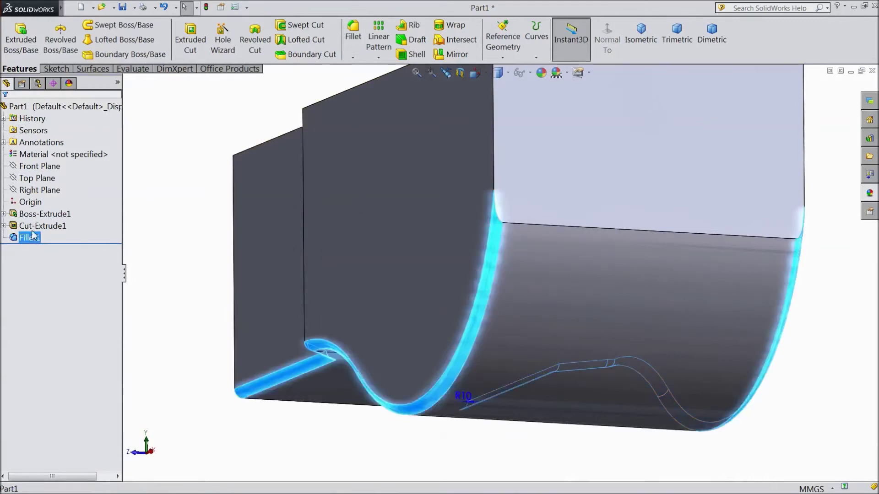
{"action": "left_click", "coordinate": [36, 221]}
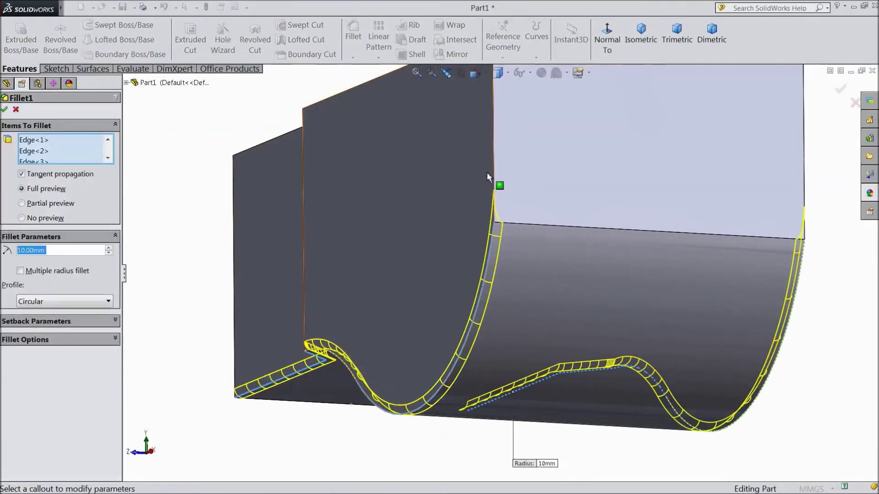
{"action": "left_click", "coordinate": [493, 175]}
{"action": "scroll", "coordinate": [521, 208], "scroll_direction": "up", "scroll_amount": 3}
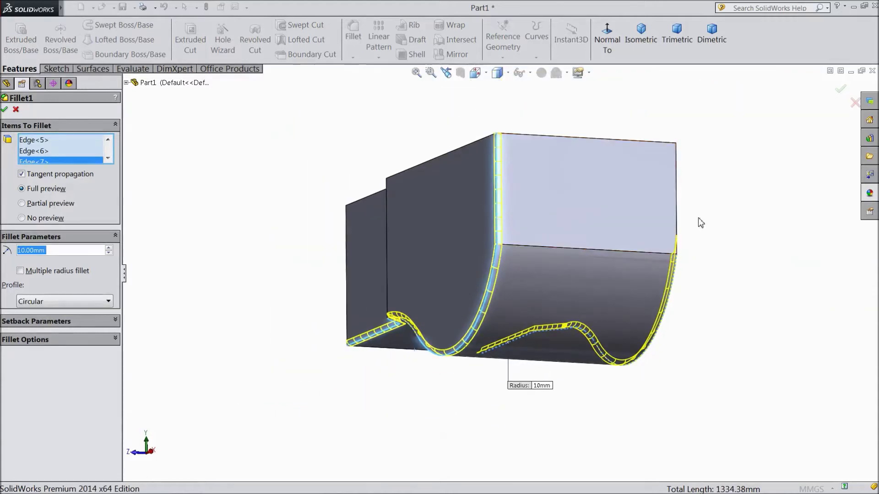
{"action": "left_click", "coordinate": [678, 209]}
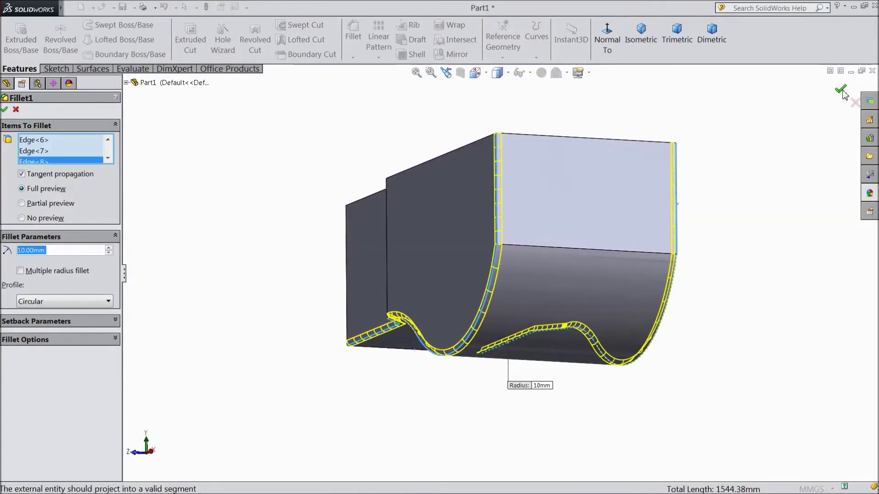
{"action": "left_click", "coordinate": [841, 90]}
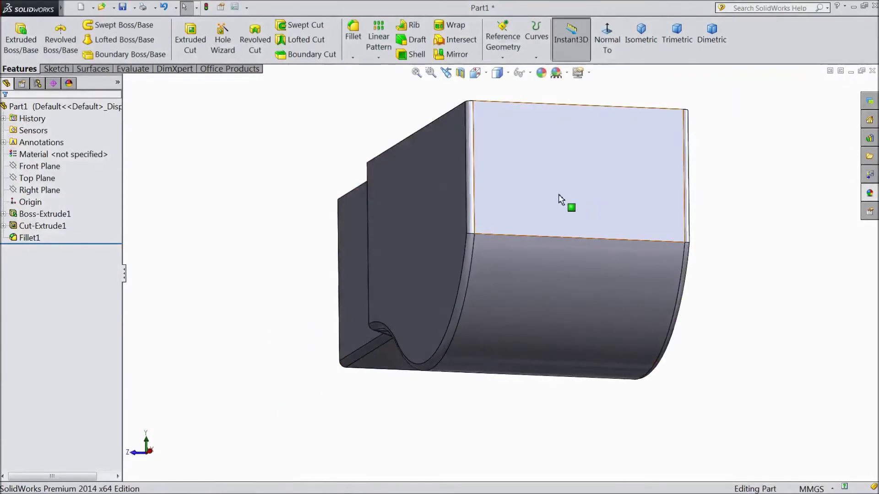
Sketch a corner rectangle about 261 mm wide and 306 mm high on the flat end face, starting on its upper edge
{"action": "left_click", "coordinate": [558, 194]}
{"action": "left_click", "coordinate": [592, 174]}
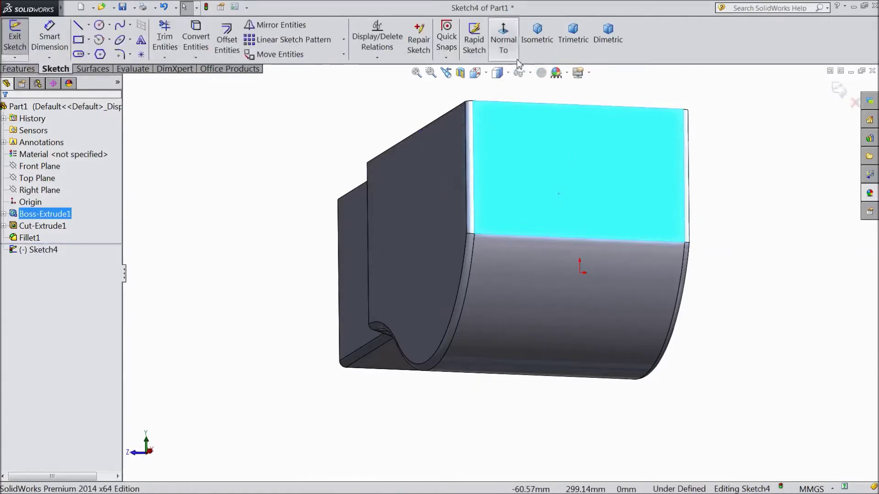
{"action": "left_click", "coordinate": [503, 38]}
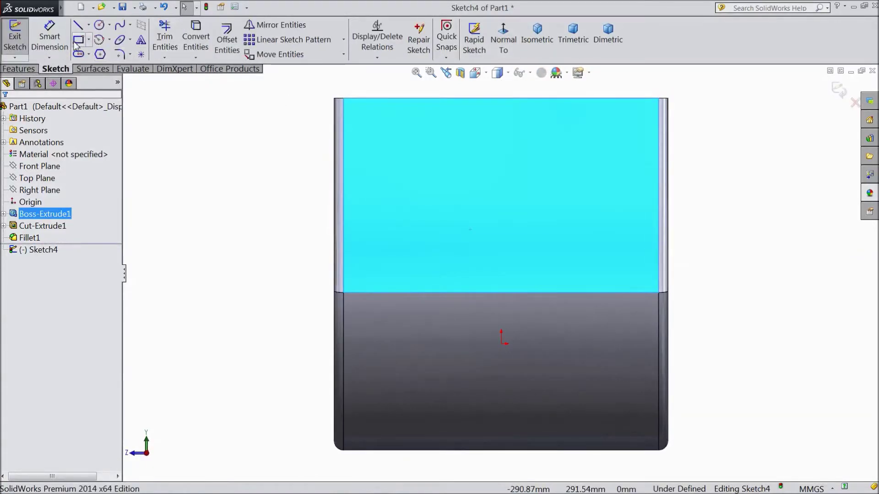
{"action": "left_click", "coordinate": [78, 40]}
{"action": "left_click", "coordinate": [386, 98]}
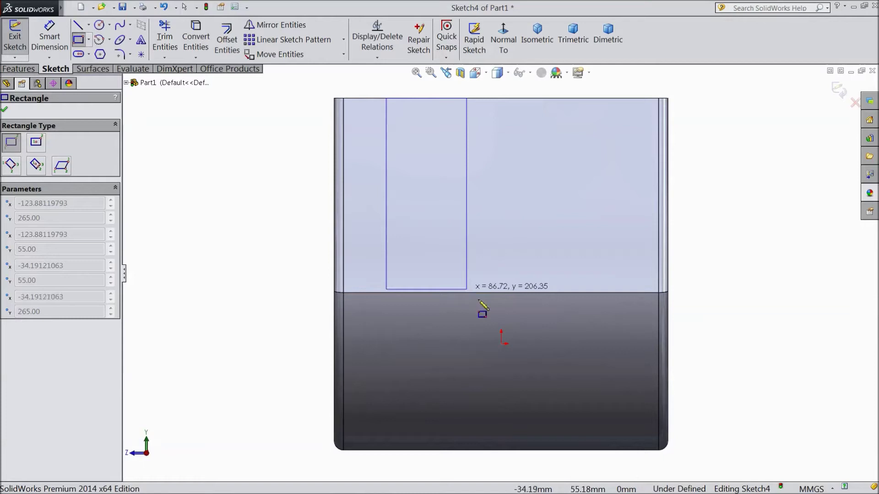
{"action": "left_click", "coordinate": [628, 381]}
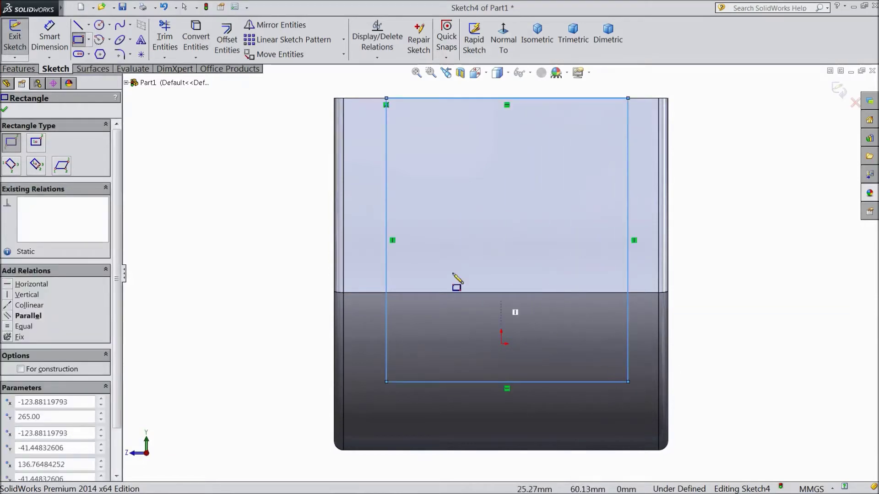
Dimension the rectangle's vertical side to 360 mm
{"action": "left_click", "coordinate": [49, 37]}
{"action": "left_click", "coordinate": [385, 208]}
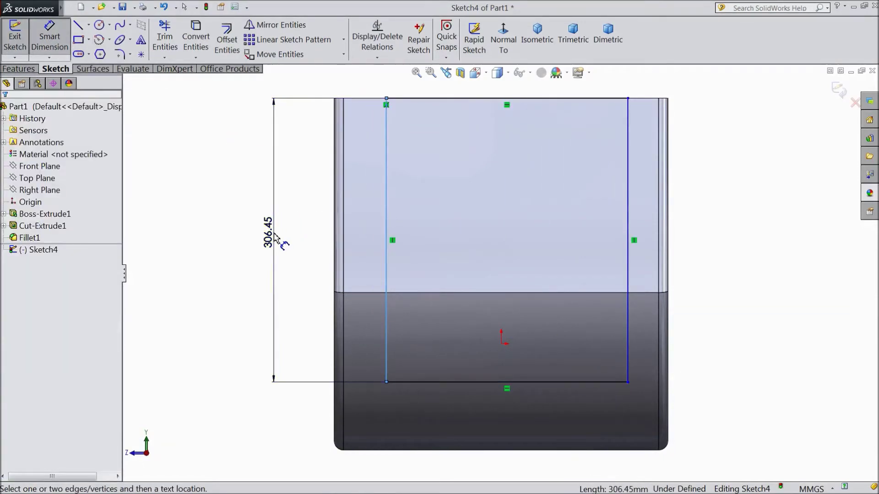
{"action": "left_click", "coordinate": [275, 236]}
{"action": "type", "text": "3"}
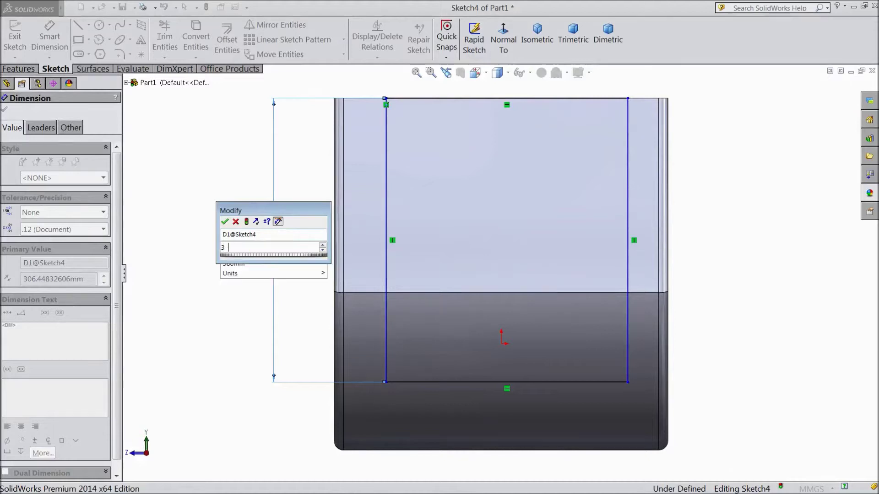
{"action": "type", "text": "60"}
{"action": "key", "text": "Return"}
{"action": "key", "text": "Return"}
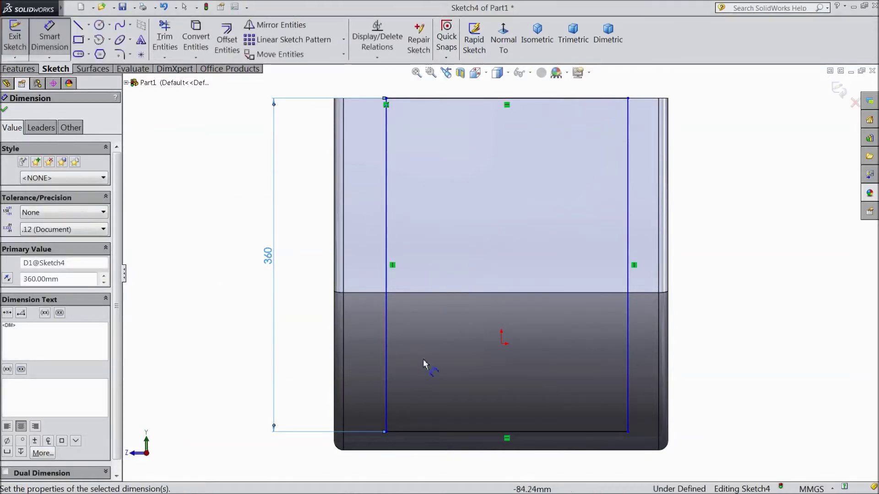
Dimension the rectangle's lower side to 260 mm
{"action": "scroll", "coordinate": [530, 370], "scroll_direction": "down", "scroll_amount": 3}
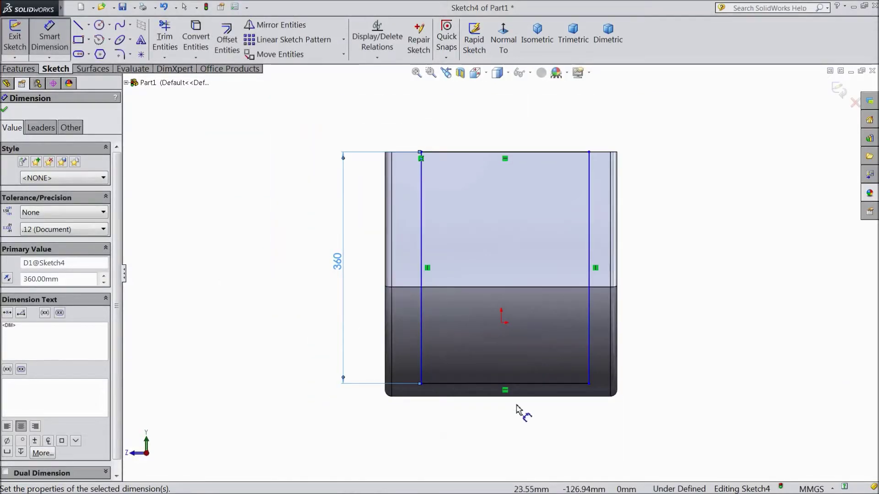
{"action": "left_click", "coordinate": [486, 387]}
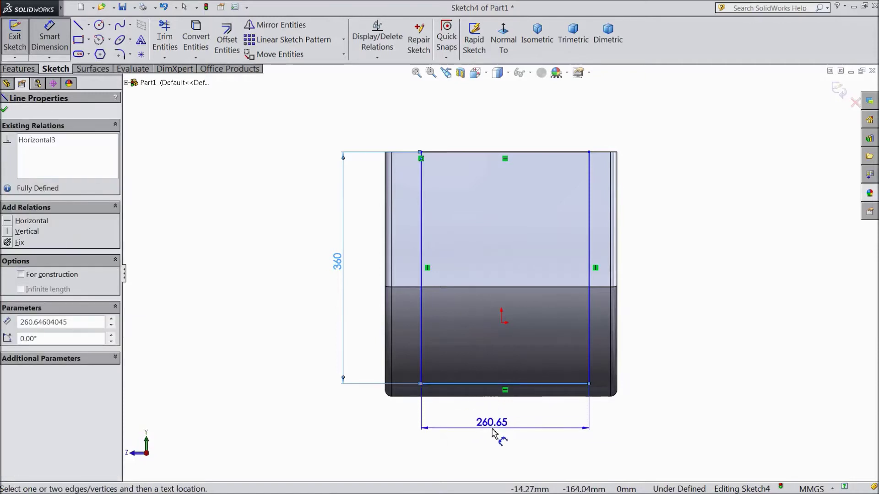
{"action": "left_click", "coordinate": [493, 433]}
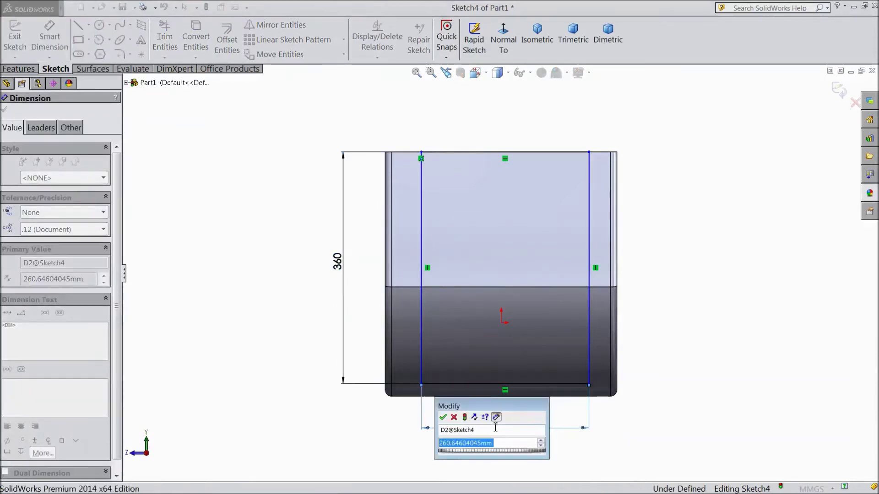
{"action": "type", "text": "260"}
{"action": "left_click", "coordinate": [442, 417]}
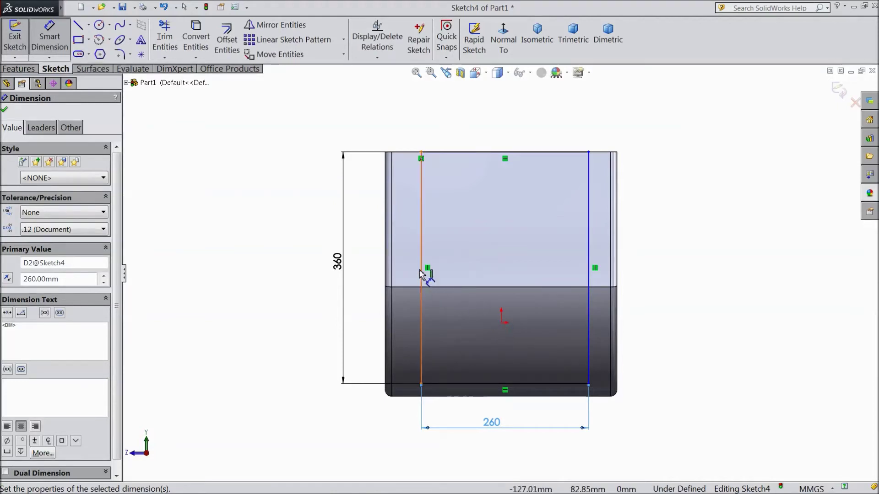
Set the distance between the block's outer side edge and the rectangle's nearest vertical side to 50 mm
{"action": "left_click", "coordinate": [385, 267]}
{"action": "left_click", "coordinate": [421, 193]}
{"action": "left_click", "coordinate": [415, 121]}
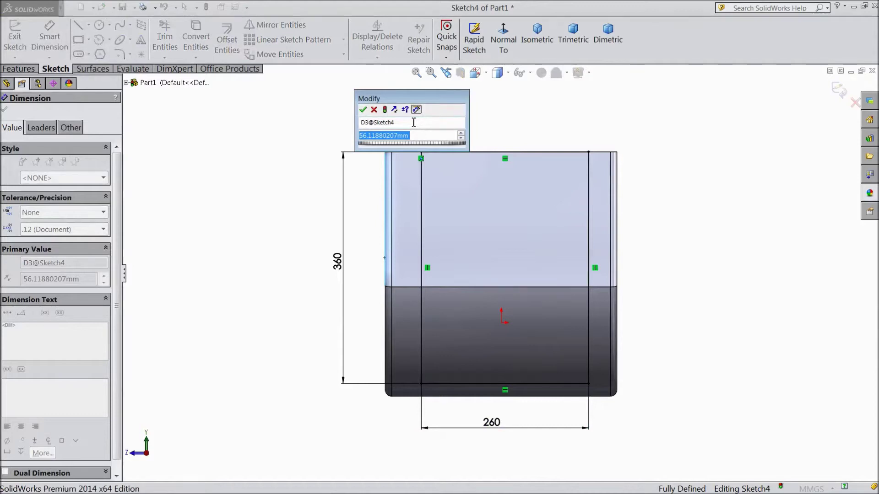
{"action": "type", "text": "5"}
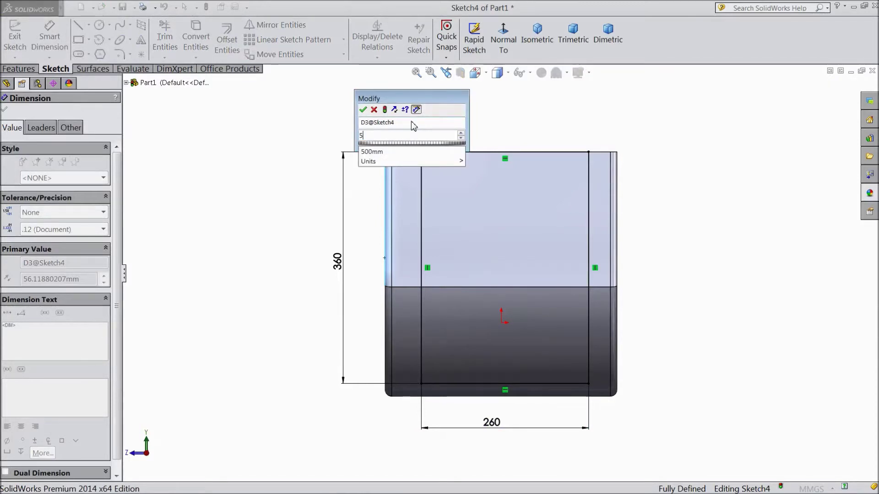
{"action": "type", "text": "0"}
{"action": "left_click", "coordinate": [363, 110]}
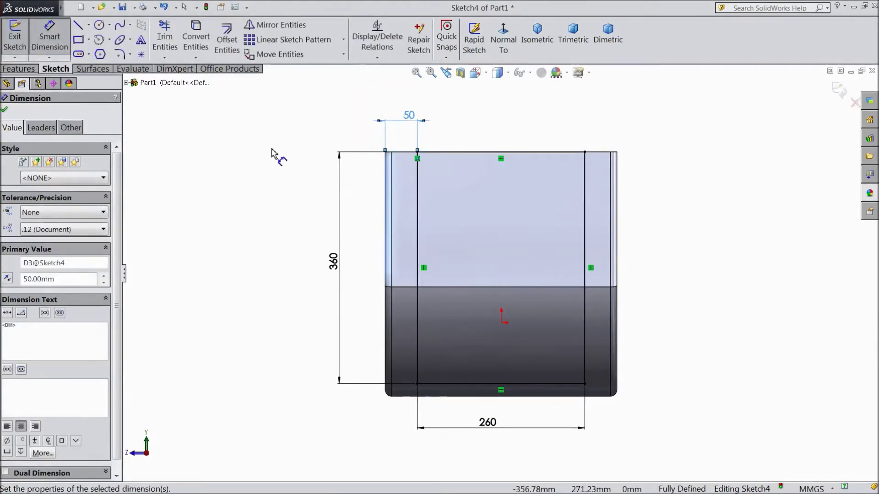
Start an Extruded Boss from the rectangle sketch with its start condition set to a 5 mm Offset
{"action": "left_click", "coordinate": [19, 69]}
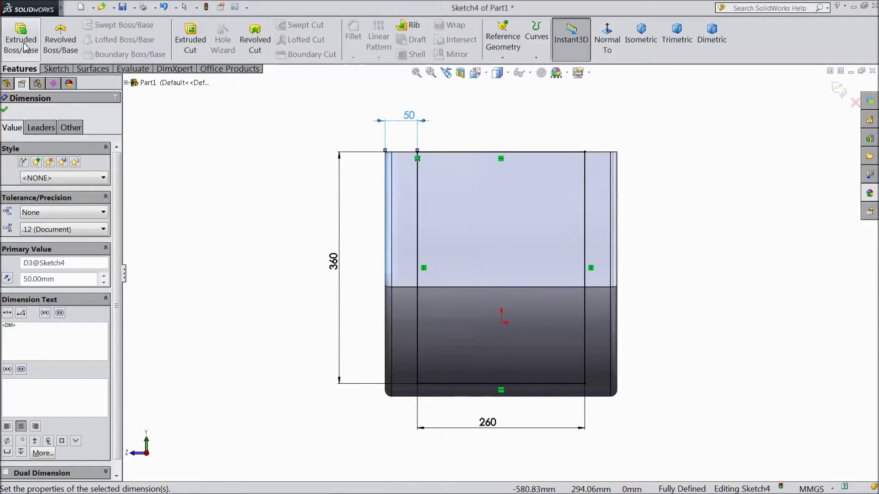
{"action": "left_click", "coordinate": [21, 41]}
{"action": "left_click", "coordinate": [65, 140]}
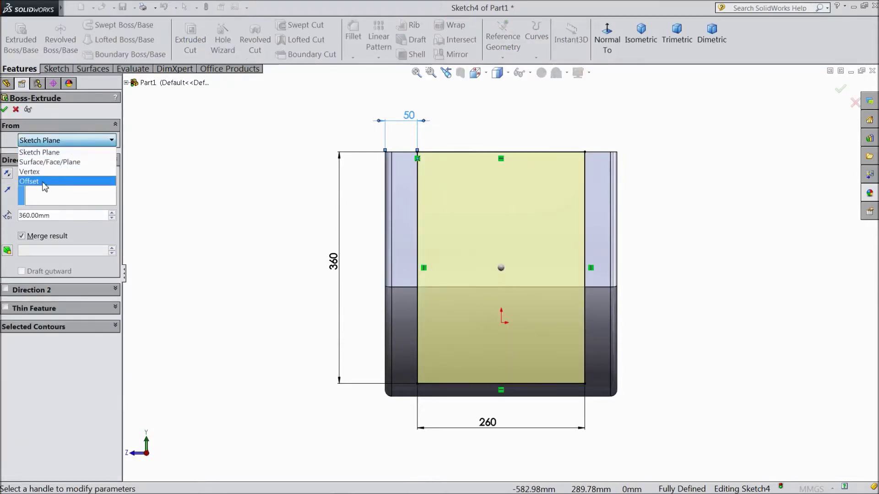
{"action": "left_click", "coordinate": [44, 182]}
{"action": "type", "text": "5"}
{"action": "key", "text": "Return"}
{"action": "middle_click_drag", "start_coordinate": [219, 177], "coordinate": [249, 187]}
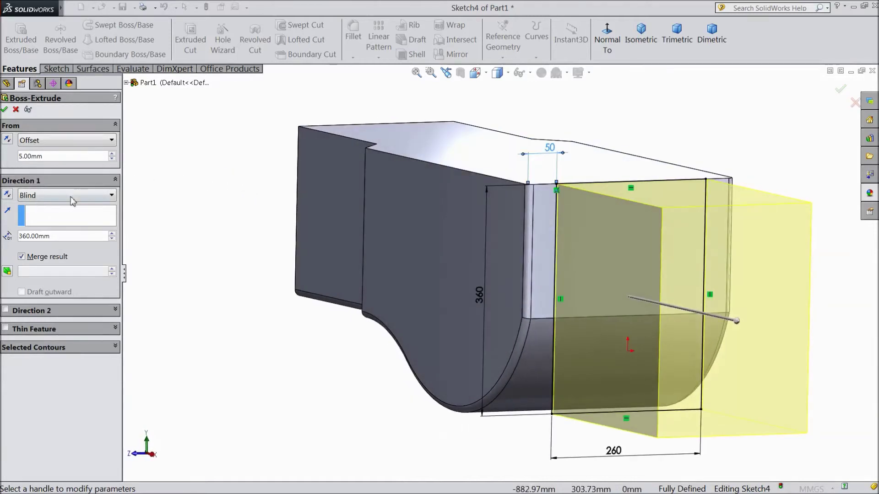
Set the extrusion's end condition to Up To Body and choose both regions of the rectangle as its contours
{"action": "left_click", "coordinate": [49, 197]}
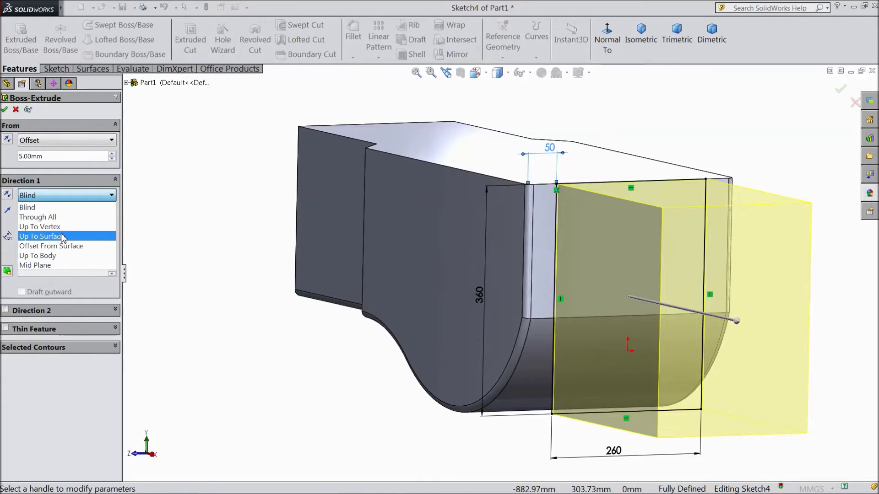
{"action": "left_click", "coordinate": [50, 256]}
{"action": "middle_click_drag", "start_coordinate": [177, 243], "coordinate": [187, 248]}
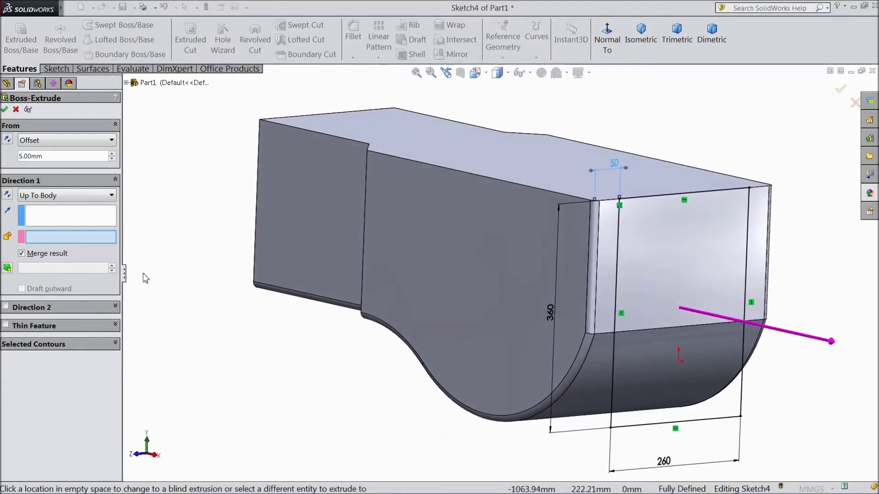
{"action": "left_click", "coordinate": [66, 344]}
{"action": "left_click", "coordinate": [642, 417]}
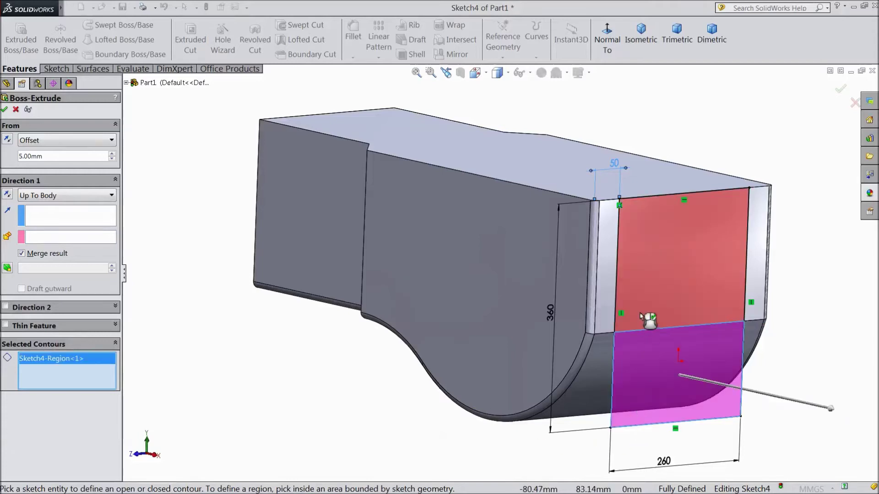
{"action": "left_click", "coordinate": [641, 318]}
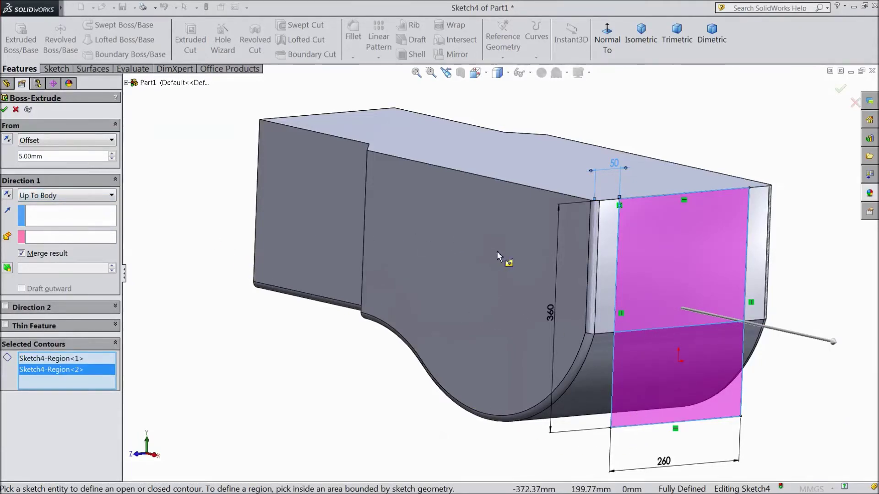
Use the filleted main block as the target body and complete the merged boss extrusion
{"action": "left_click", "coordinate": [68, 215]}
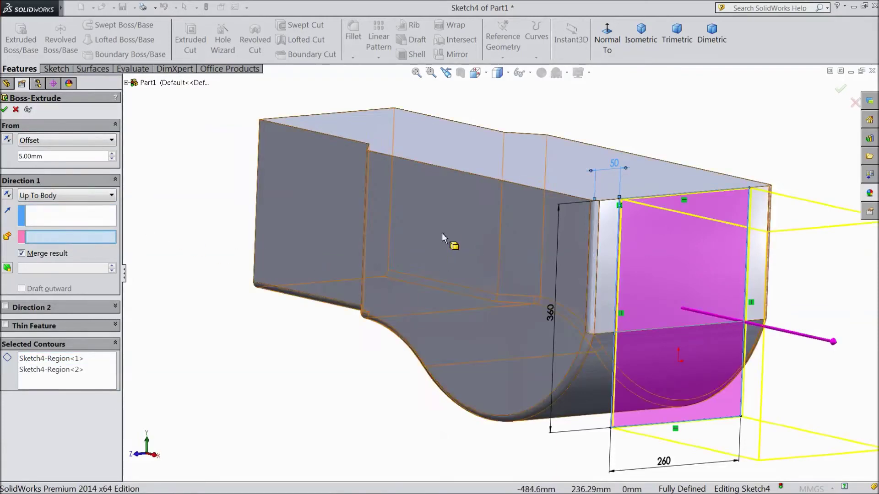
{"action": "left_click", "coordinate": [481, 247]}
{"action": "middle_click_drag", "start_coordinate": [231, 203], "coordinate": [238, 201]}
{"action": "left_click", "coordinate": [4, 110]}
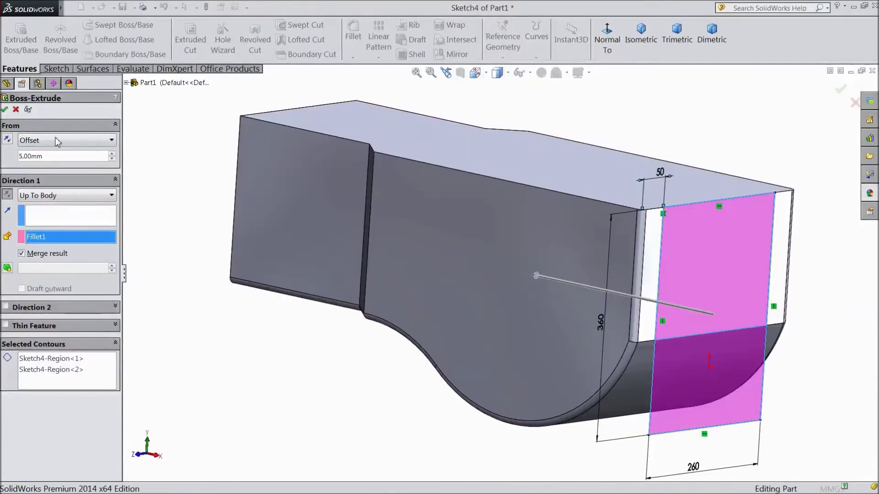
{"action": "middle_click_drag", "start_coordinate": [218, 211], "coordinate": [247, 203]}
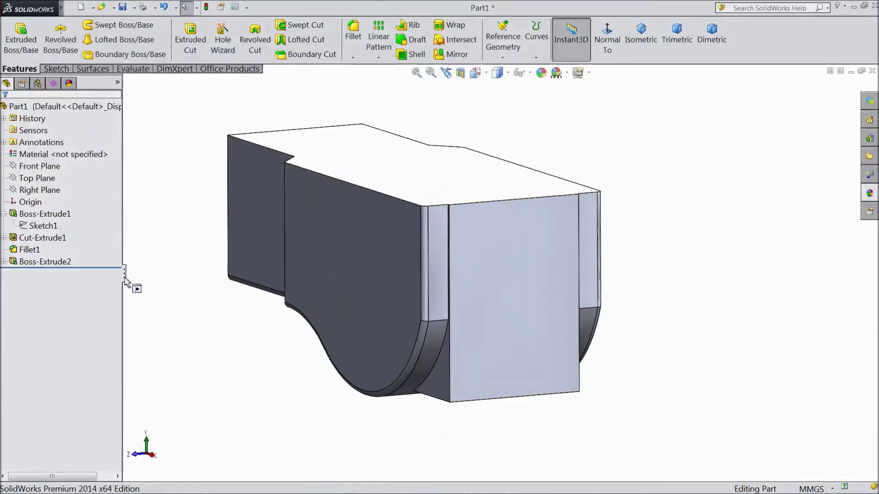
Edit the rectangular boss's sketch, set the rectangle's height to 310 mm and rebuild the boss
{"action": "left_click", "coordinate": [46, 262]}
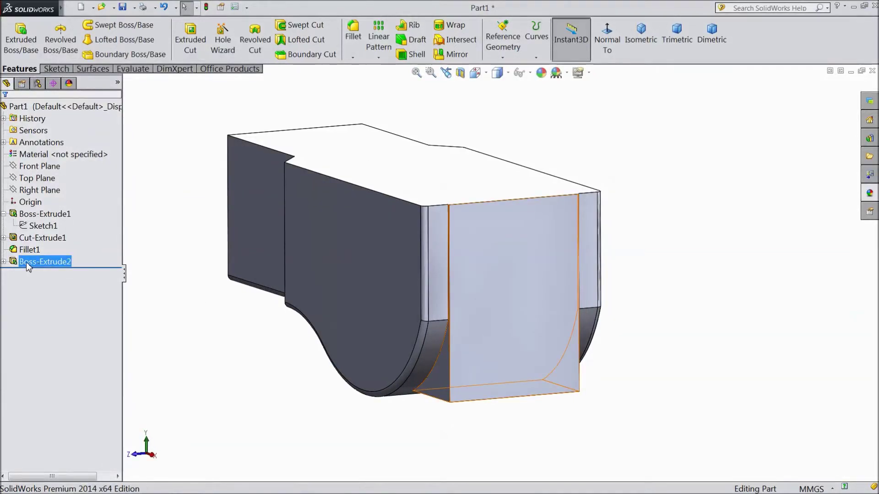
{"action": "double_click", "coordinate": [27, 262]}
{"action": "left_click", "coordinate": [4, 262]}
{"action": "left_click", "coordinate": [43, 274]}
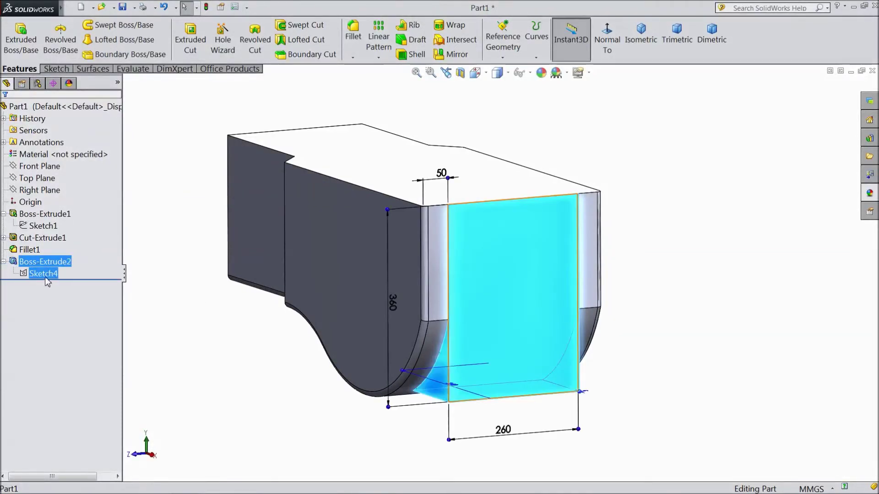
{"action": "left_click", "coordinate": [55, 259]}
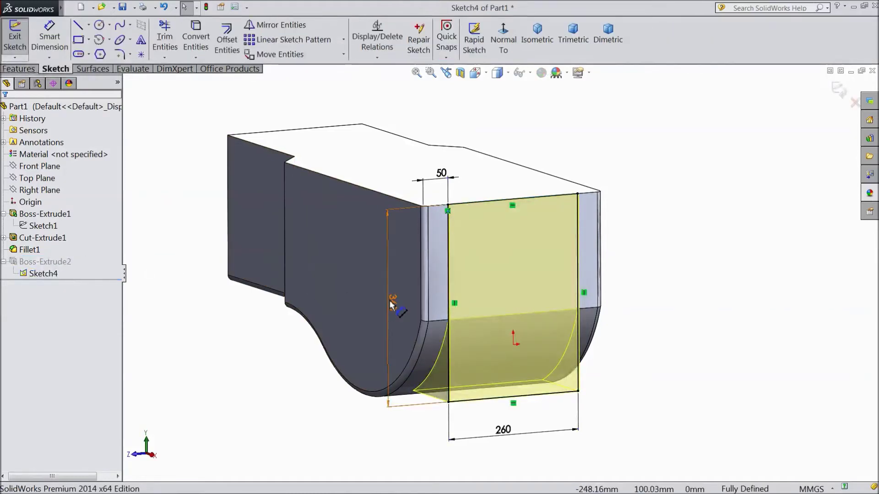
{"action": "double_click", "coordinate": [392, 305]}
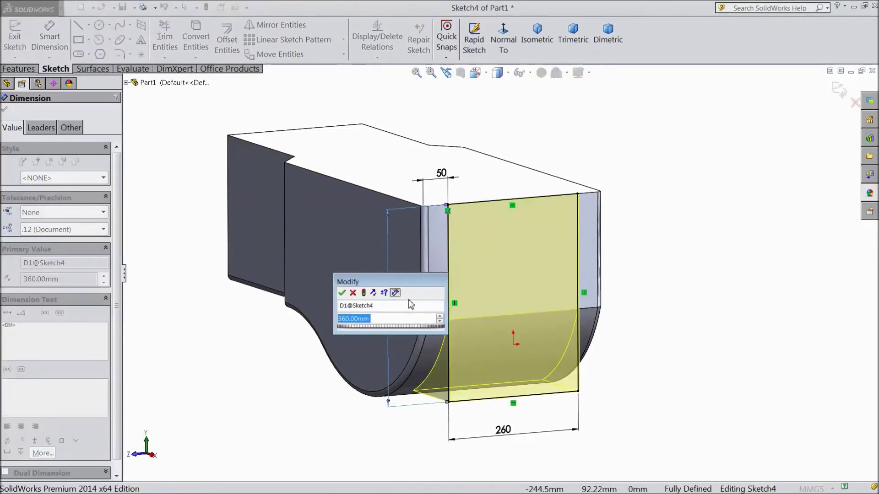
{"action": "type", "text": "310"}
{"action": "key", "text": "Return"}
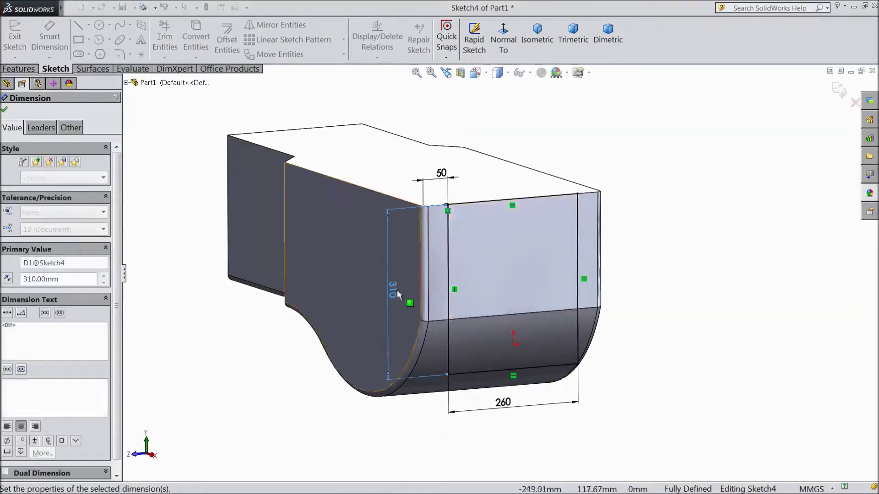
{"action": "left_click", "coordinate": [839, 90]}
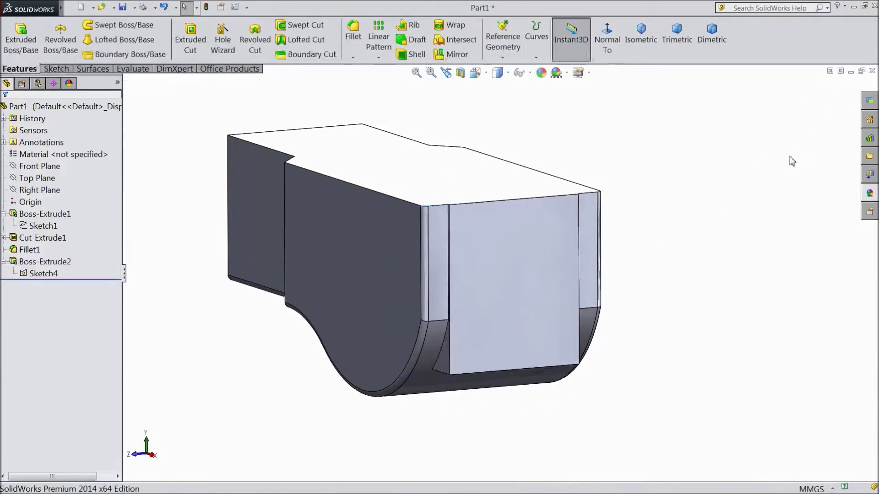
Start a sketch on the rectangular boss's front face and draw a circle of about 55 mm radius above the origin
{"action": "left_click", "coordinate": [510, 297]}
{"action": "left_click", "coordinate": [543, 266]}
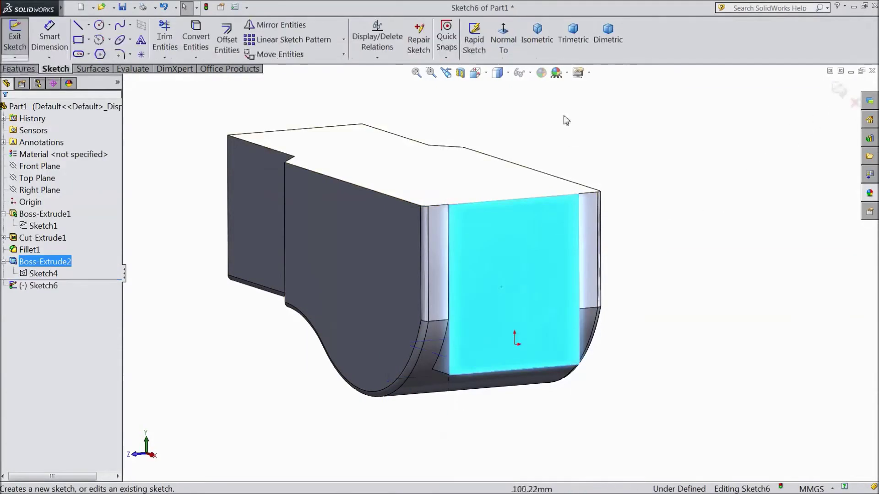
{"action": "left_click", "coordinate": [503, 41]}
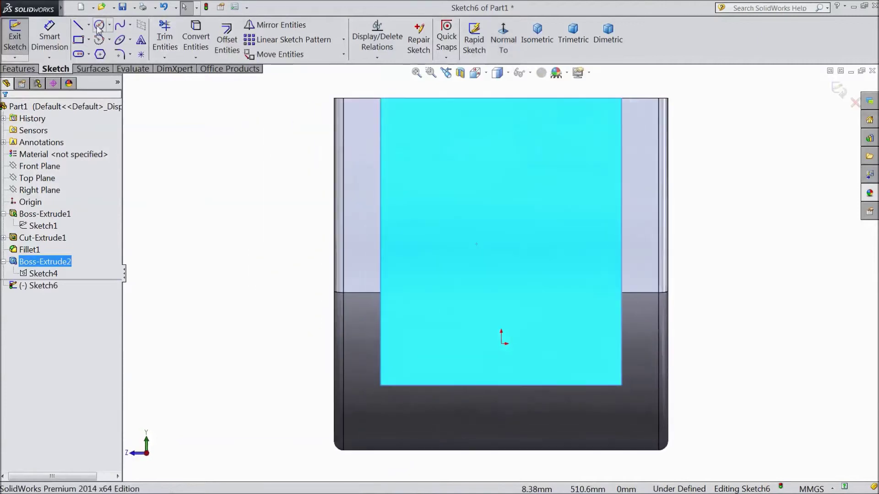
{"action": "left_click", "coordinate": [99, 25]}
{"action": "left_click", "coordinate": [501, 271]}
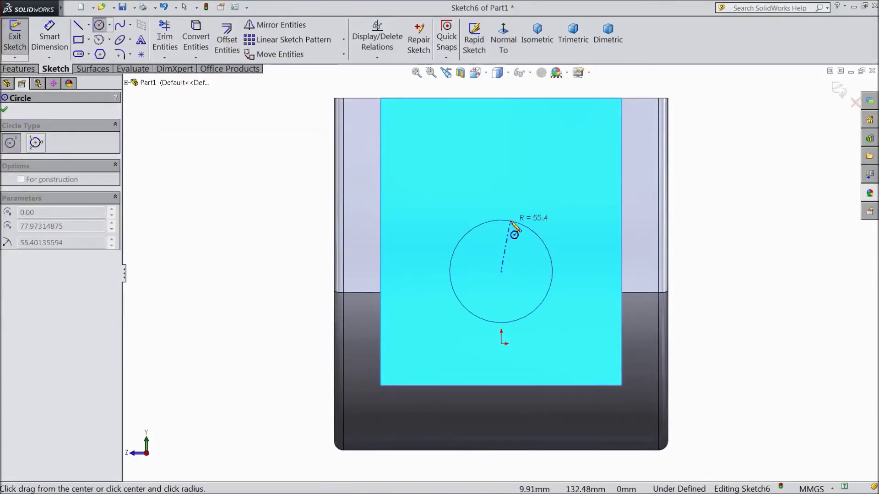
{"action": "left_click", "coordinate": [512, 223]}
Dimension the circle on the boss face with a diameter of 110 mm
{"action": "left_click", "coordinate": [50, 36]}
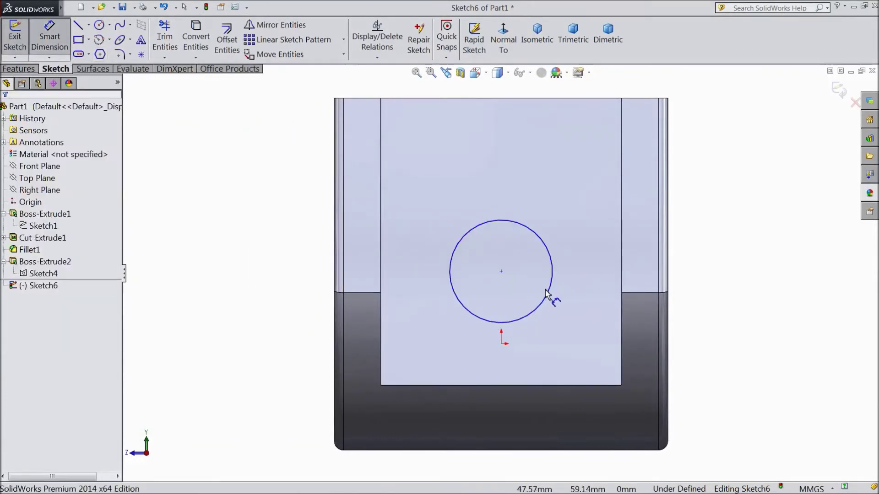
{"action": "left_click", "coordinate": [552, 273]}
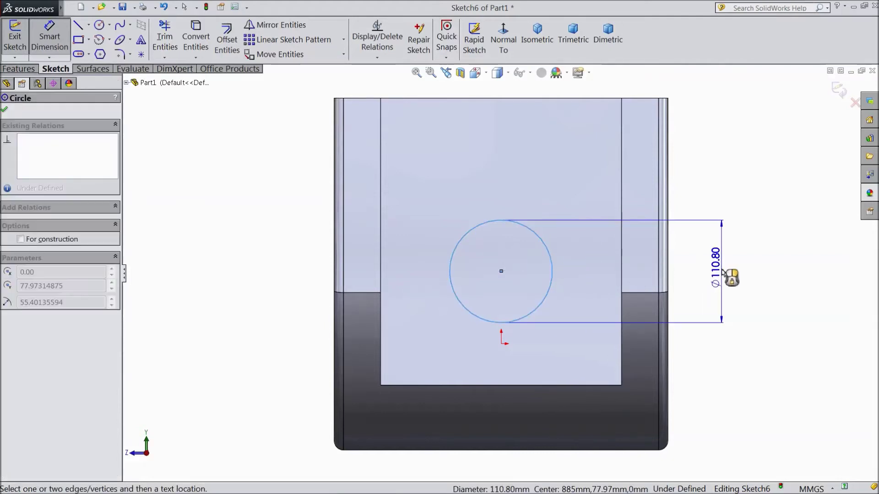
{"action": "left_click", "coordinate": [722, 273]}
{"action": "type", "text": "110"}
{"action": "key", "text": "Return"}
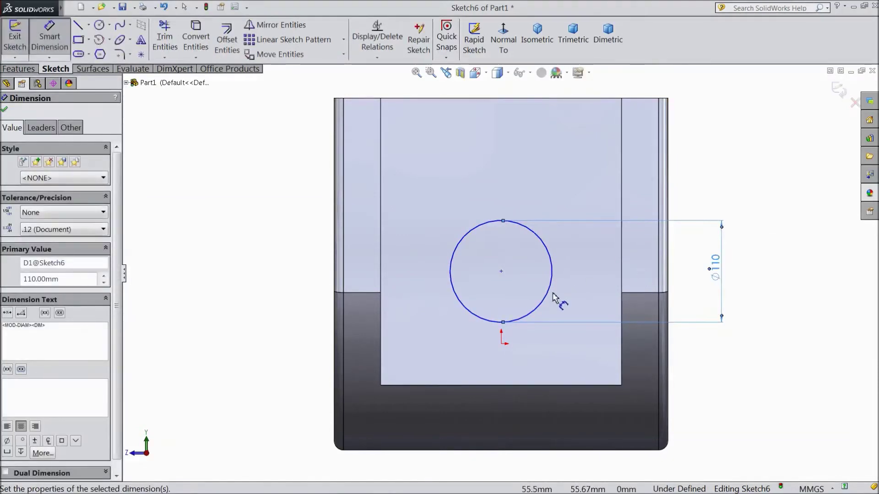
Set the vertical distance between the circle's centre and the boss face's bottom edge to 85 mm
{"action": "left_click", "coordinate": [501, 271]}
{"action": "left_click", "coordinate": [488, 388]}
{"action": "left_click", "coordinate": [278, 327]}
{"action": "type", "text": "85"}
{"action": "left_click", "coordinate": [229, 319]}
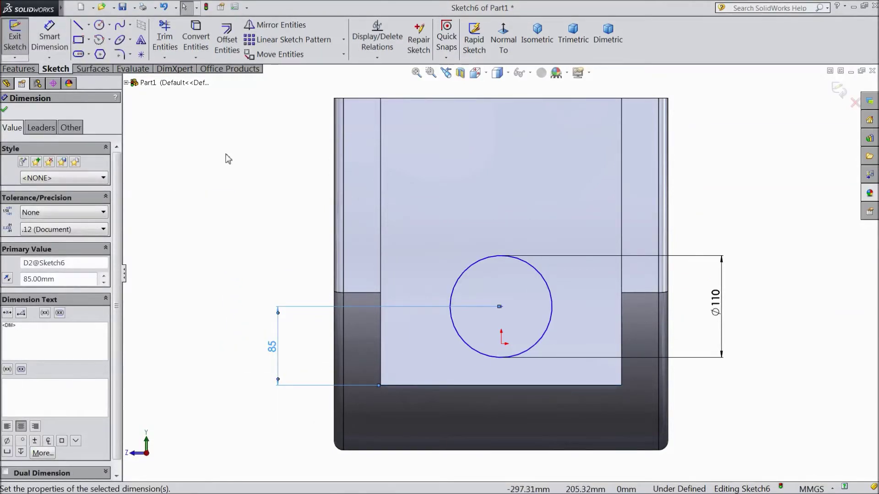
Add a Vertical relation between the circle's centre and the origin
{"action": "left_click", "coordinate": [501, 307]}
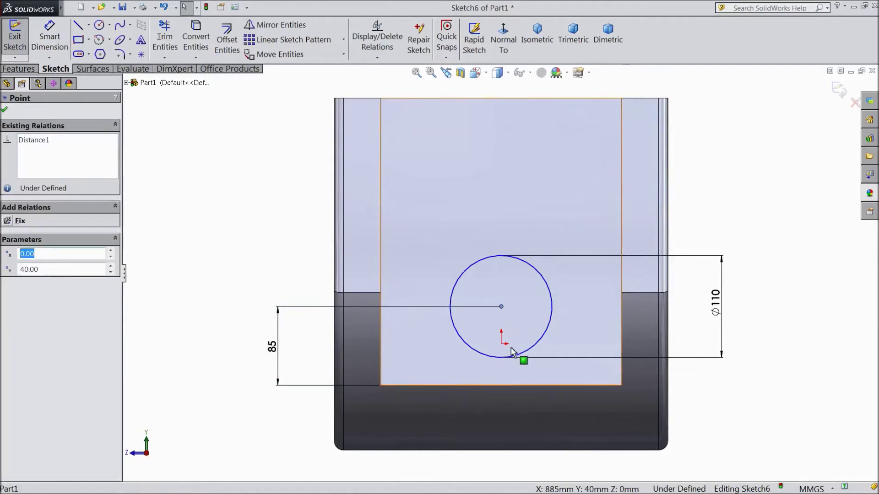
{"action": "left_click", "coordinate": [502, 343]}
{"action": "left_click", "coordinate": [501, 307], "text": "ctrl"}
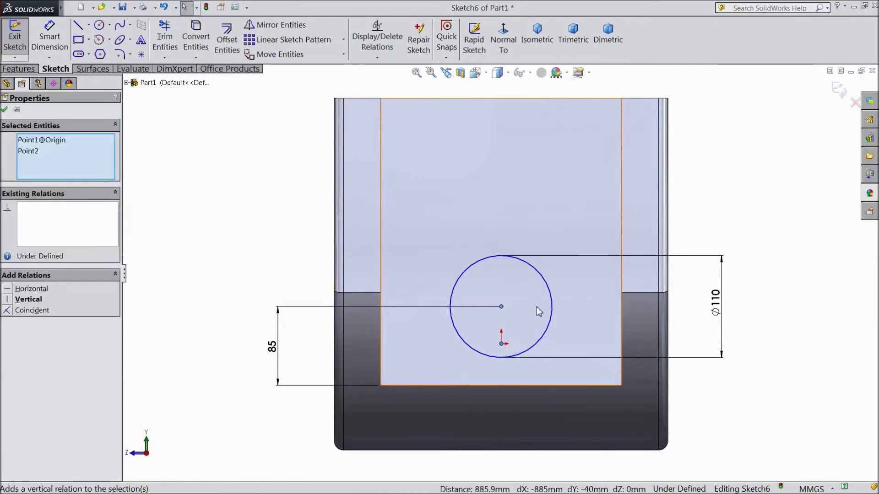
{"action": "left_click", "coordinate": [4, 109]}
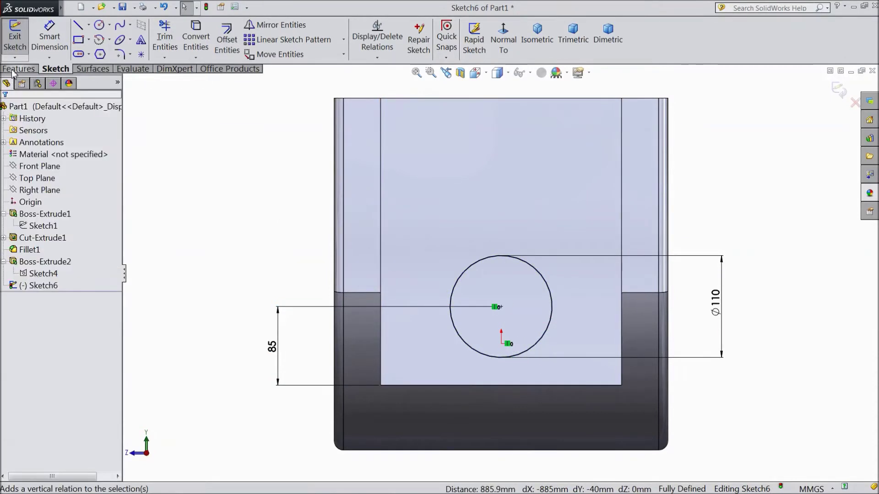
Extrude the 110 mm circle as a Blind boss 20 mm outward from the rectangular boss's face, merged with the body
{"action": "left_click", "coordinate": [18, 69]}
{"action": "left_click", "coordinate": [20, 39]}
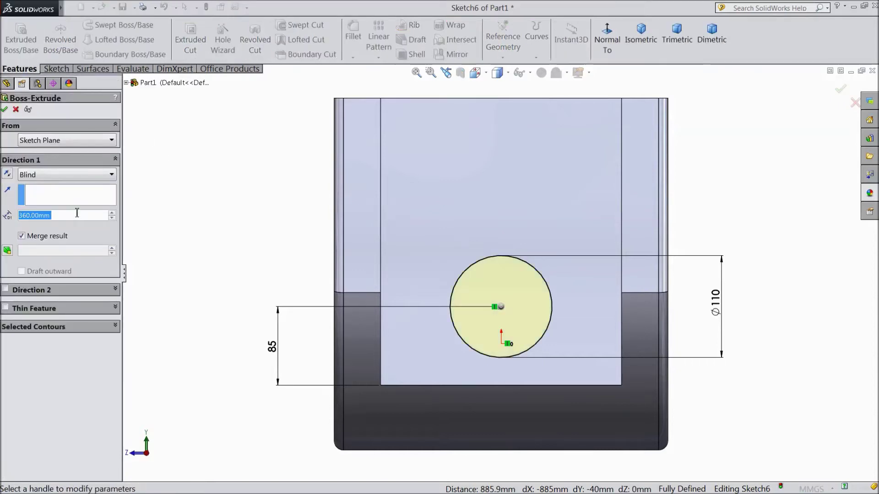
{"action": "type", "text": "20"}
{"action": "key", "text": "Return"}
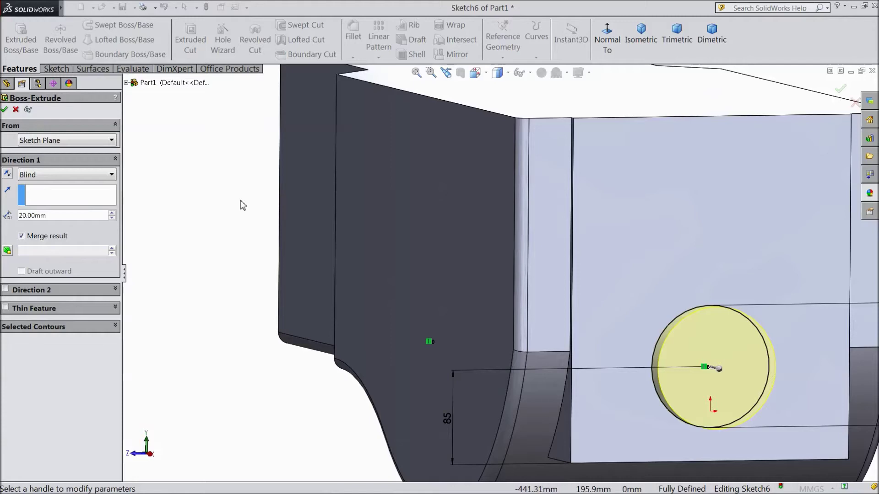
{"action": "left_click", "coordinate": [4, 109]}
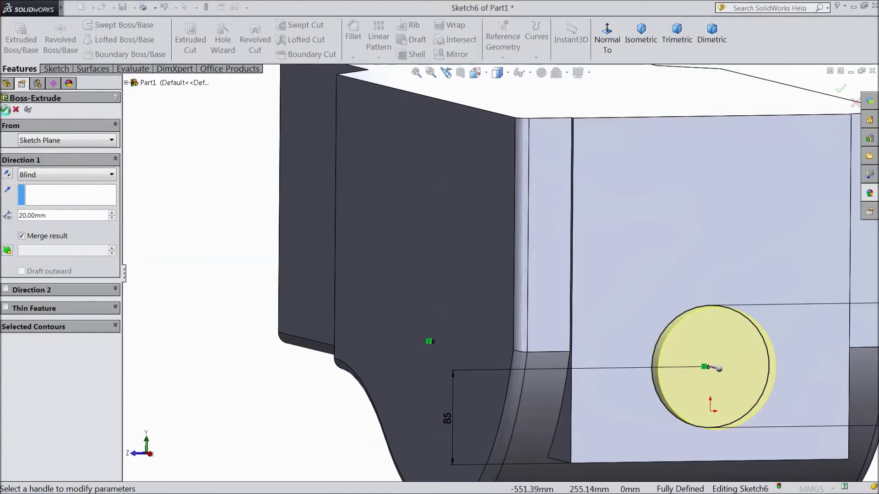
Start a sketch on the block's large curved-bottom side face and draw a circle of about 123 mm diameter near its upper edge
{"action": "middle_click_drag", "start_coordinate": [221, 197], "coordinate": [294, 214]}
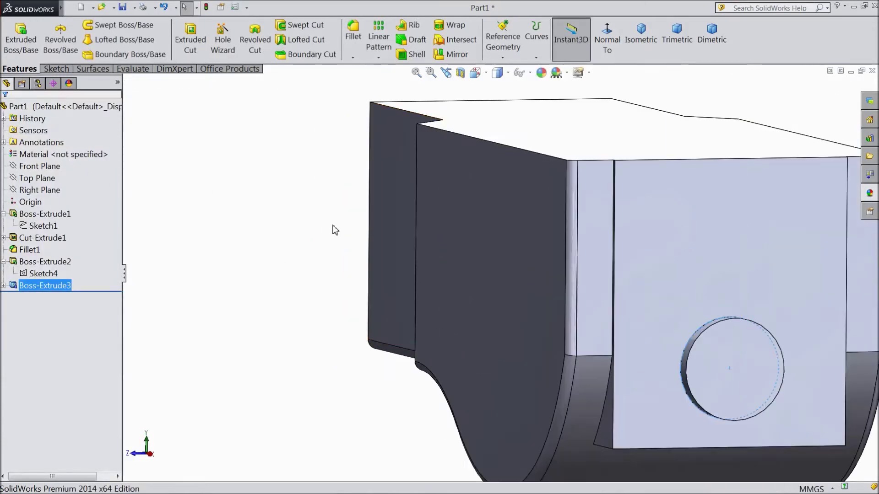
{"action": "scroll", "coordinate": [337, 230], "scroll_direction": "up", "scroll_amount": 3}
{"action": "middle_click_drag", "start_coordinate": [334, 225], "coordinate": [355, 215]}
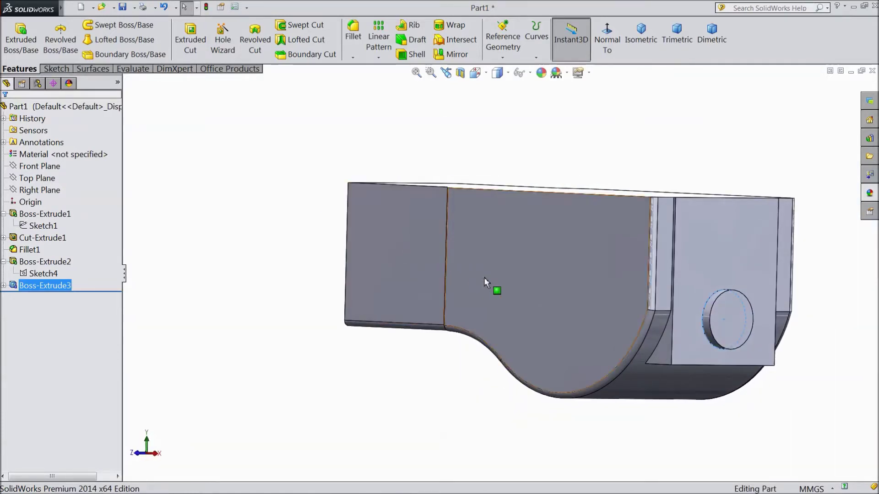
{"action": "left_click", "coordinate": [550, 263]}
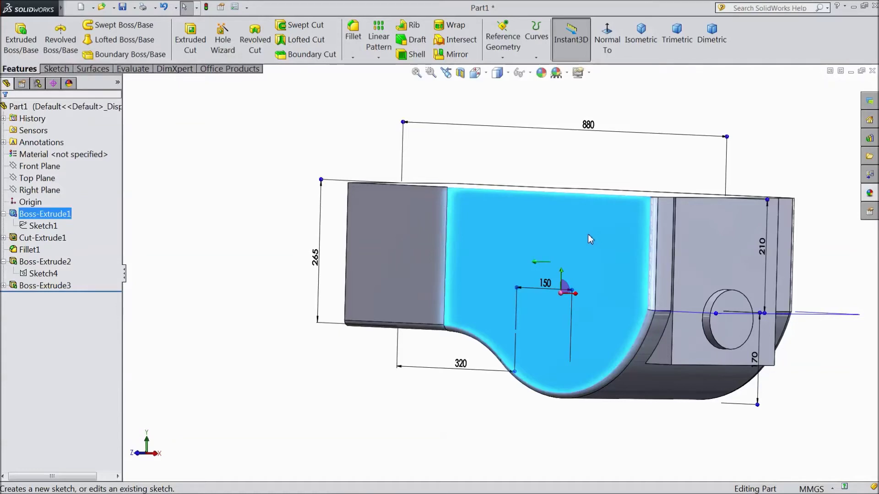
{"action": "left_click", "coordinate": [558, 229]}
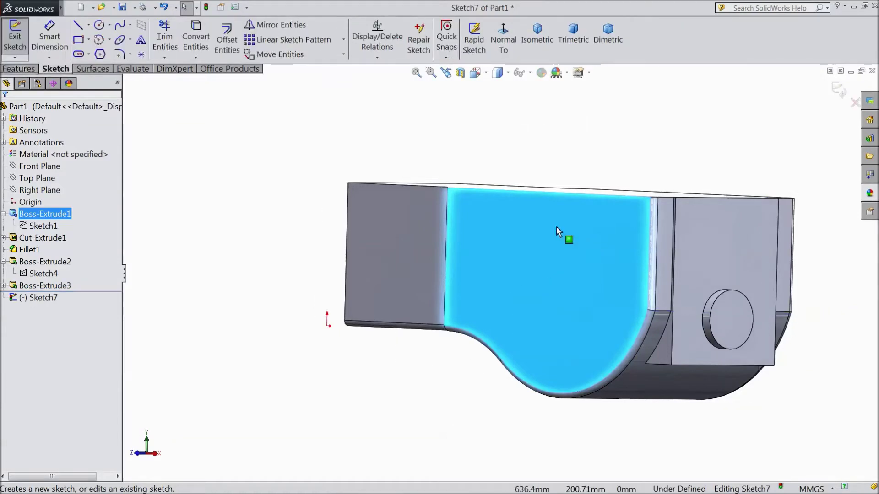
{"action": "left_click", "coordinate": [503, 51]}
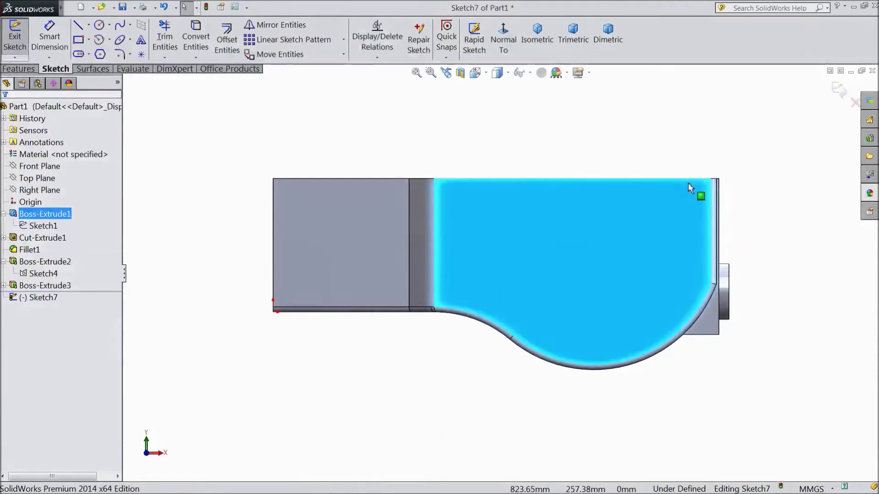
{"action": "left_click", "coordinate": [99, 25]}
{"action": "left_click_drag", "start_coordinate": [507, 223], "coordinate": [514, 193]}
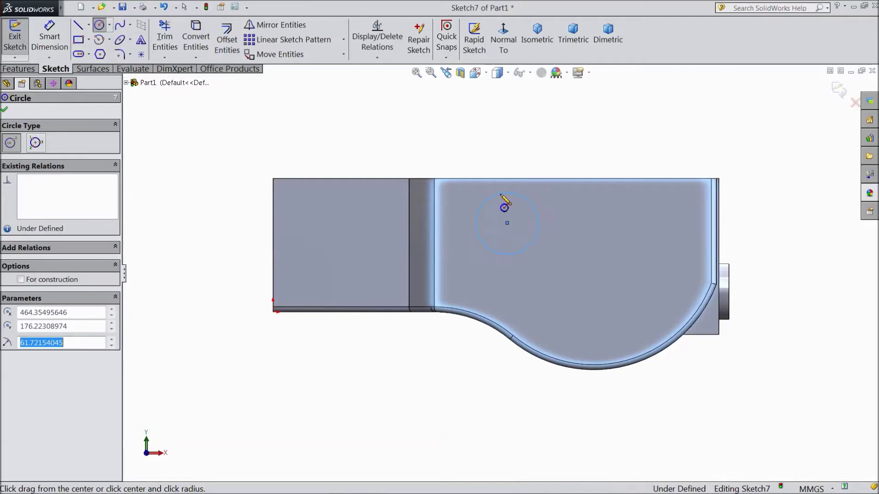
Dimension the side-face circle with a diameter of 190 mm
{"action": "left_click", "coordinate": [49, 46]}
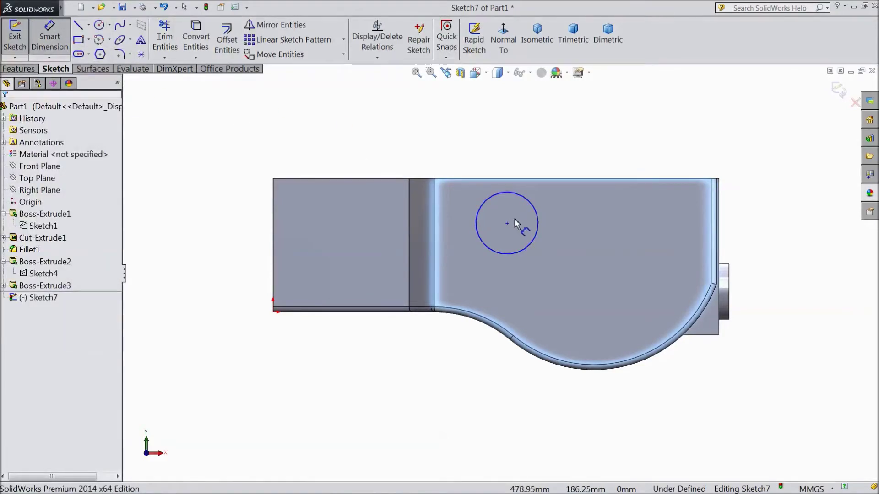
{"action": "left_click", "coordinate": [538, 221]}
{"action": "left_click", "coordinate": [588, 143]}
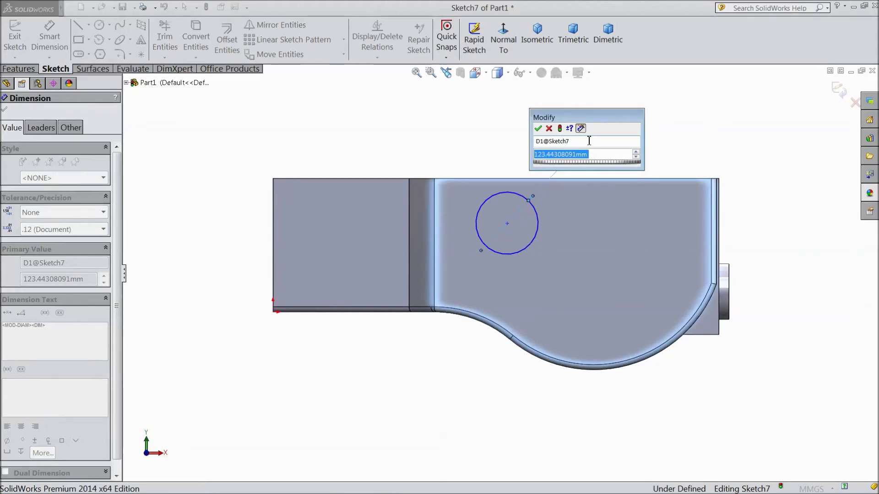
{"action": "type", "text": "190"}
{"action": "left_click", "coordinate": [538, 128]}
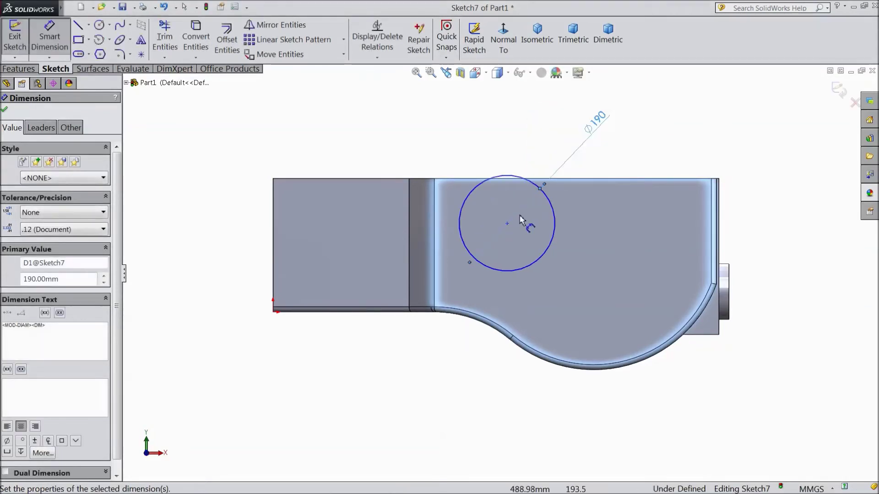
Set the horizontal distance between the circle's centre and the block's end edge opposite the round boss to 485 mm
{"action": "left_click", "coordinate": [506, 223]}
{"action": "left_click", "coordinate": [274, 213]}
{"action": "left_click", "coordinate": [389, 141]}
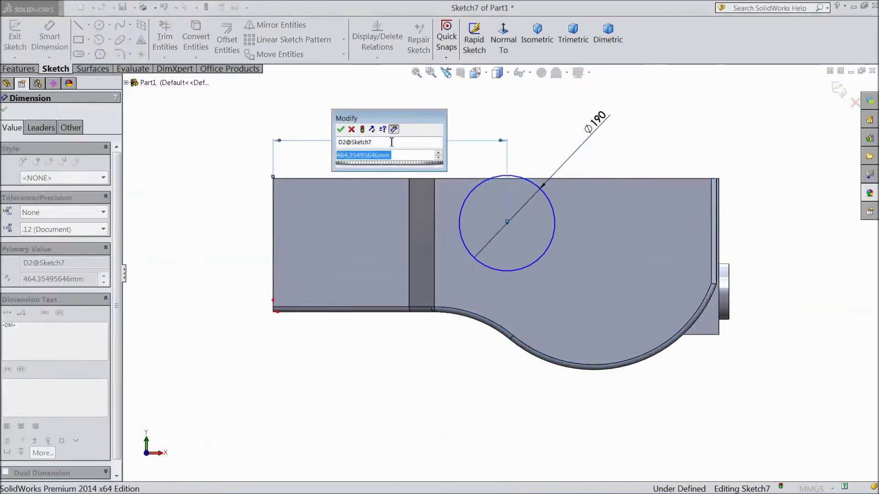
{"action": "type", "text": "485"}
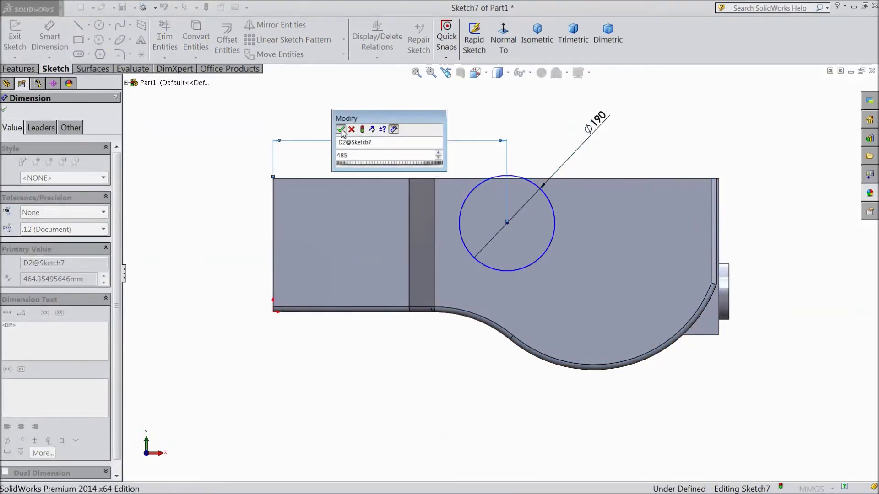
{"action": "left_click", "coordinate": [340, 129]}
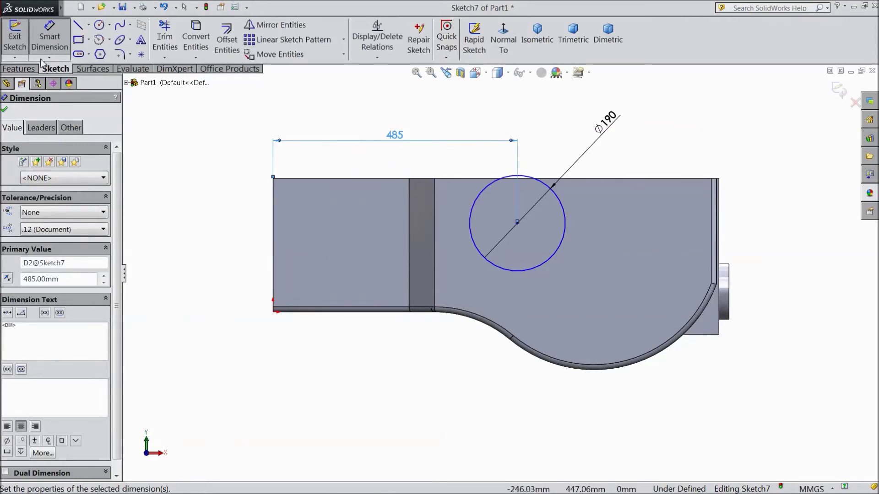
{"action": "key", "text": "Escape"}
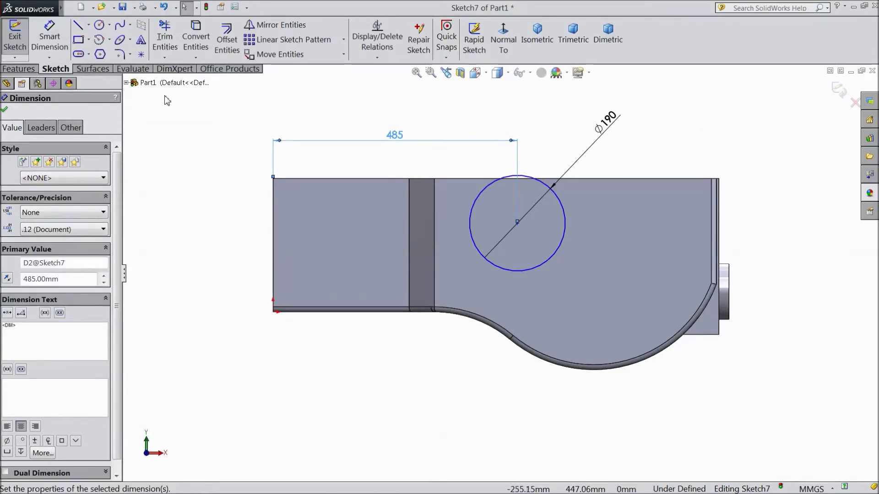
Make the 190 mm circle tangent to the side face's top edge
{"action": "left_click", "coordinate": [527, 181]}
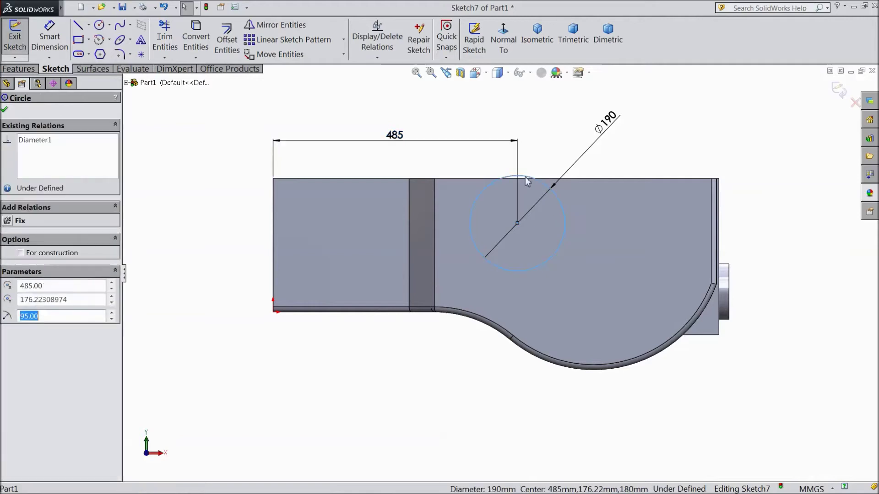
{"action": "left_click", "coordinate": [602, 180], "text": "ctrl"}
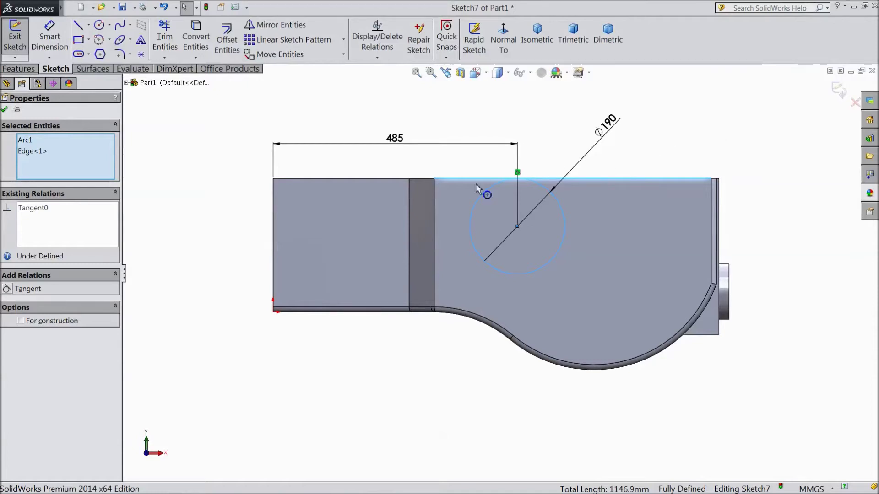
{"action": "left_click", "coordinate": [4, 111]}
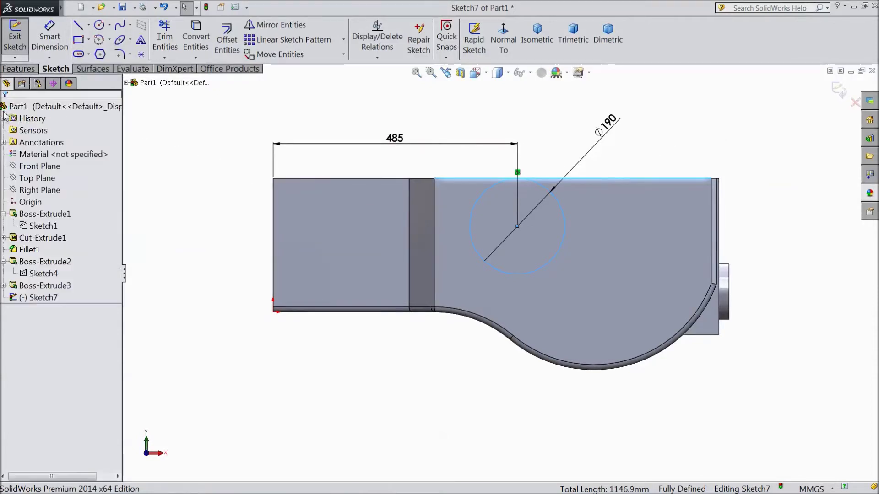
Extrude the 190 mm side-face circle outward as a 20 mm blind boss merged with the block
{"action": "left_click", "coordinate": [24, 70]}
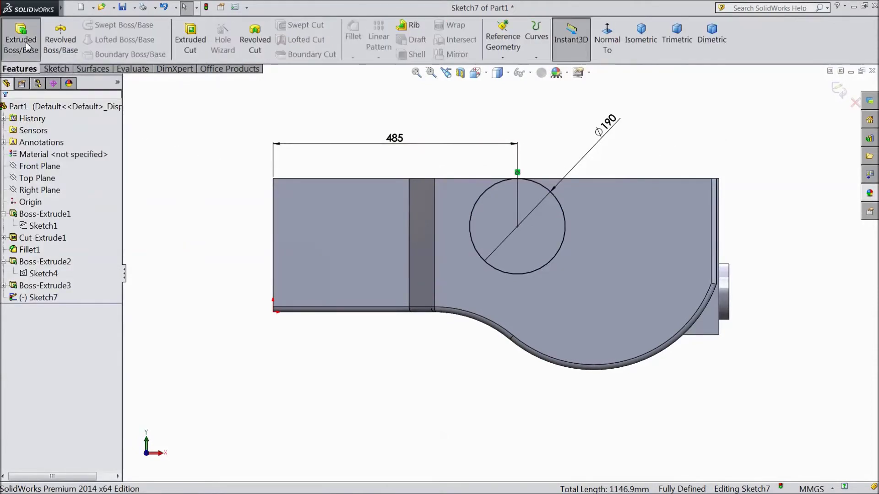
{"action": "left_click", "coordinate": [21, 40]}
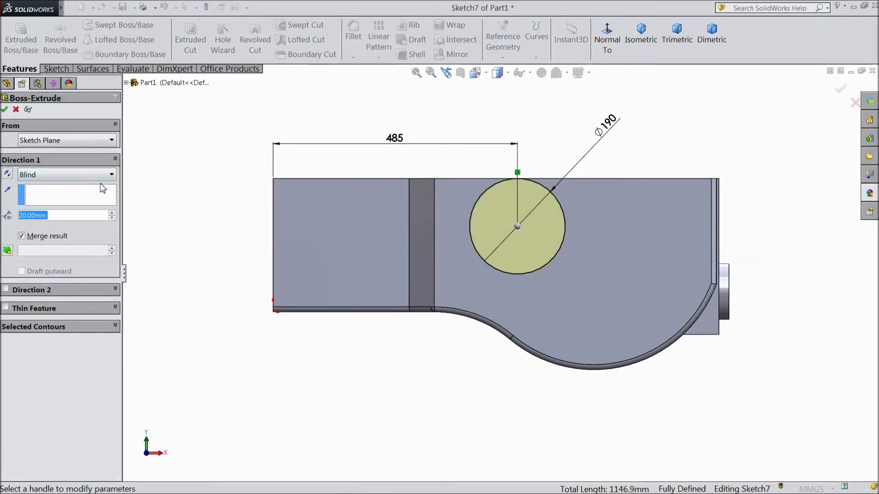
{"action": "middle_click_drag", "start_coordinate": [207, 154], "coordinate": [219, 179]}
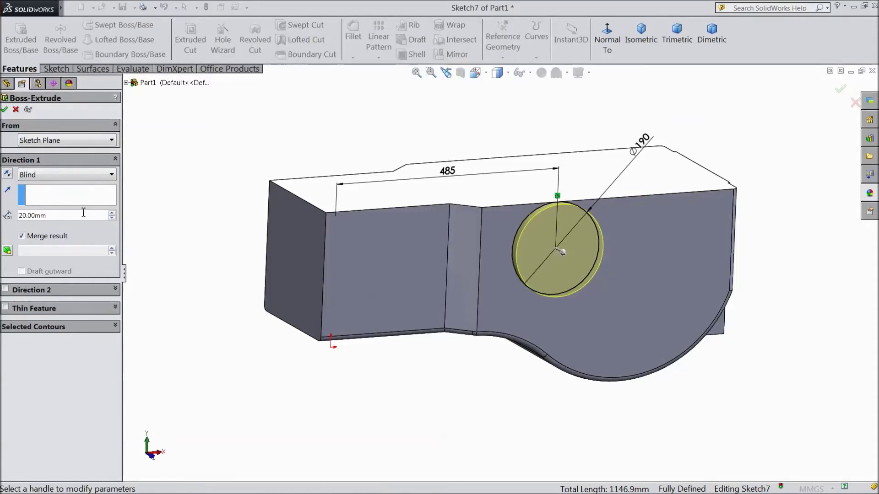
{"action": "left_click", "coordinate": [5, 110]}
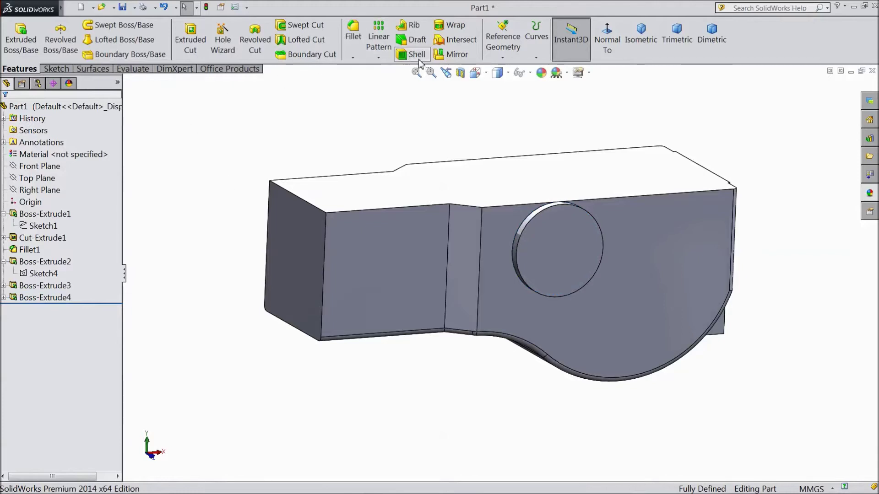
Set up a 20 mm thick shell that removes the block's top face and the end face opposite the round boss
{"action": "left_click", "coordinate": [43, 298]}
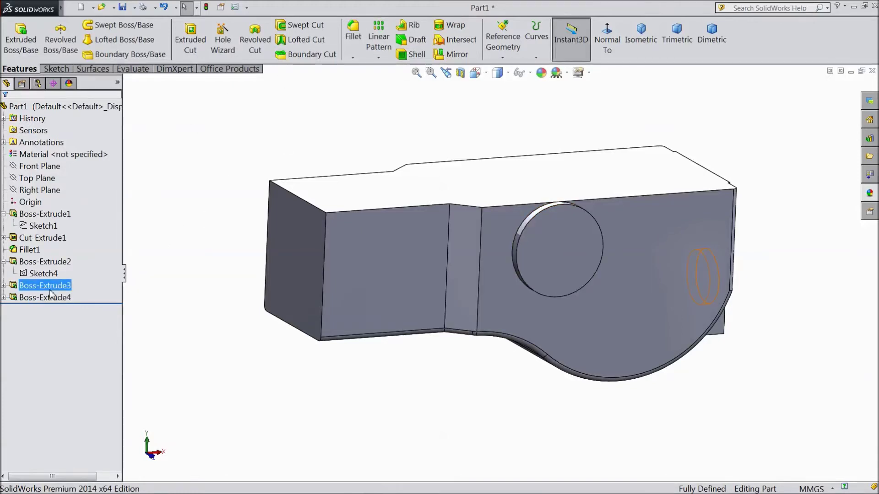
{"action": "left_click", "coordinate": [414, 54]}
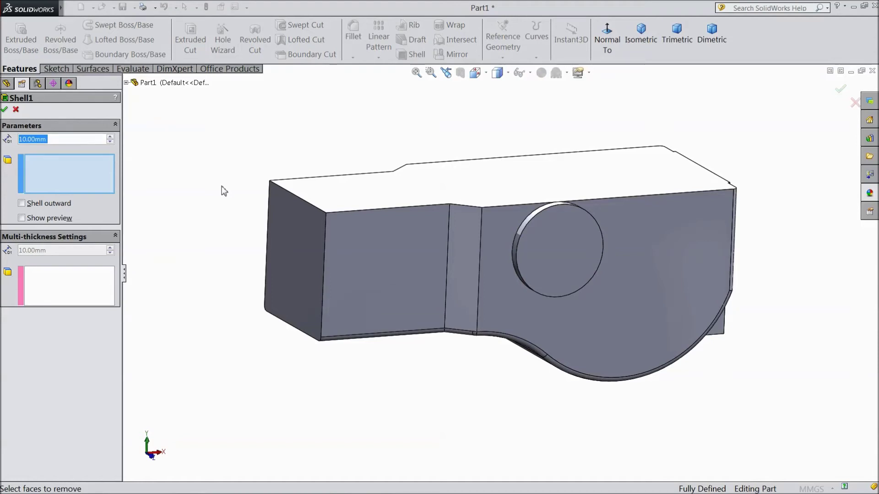
{"action": "type", "text": "20"}
{"action": "left_click", "coordinate": [370, 190]}
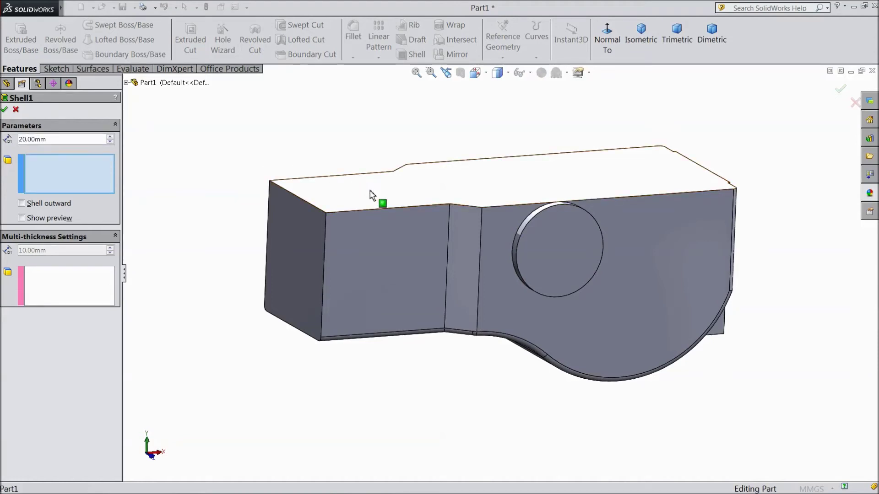
{"action": "left_click", "coordinate": [285, 247]}
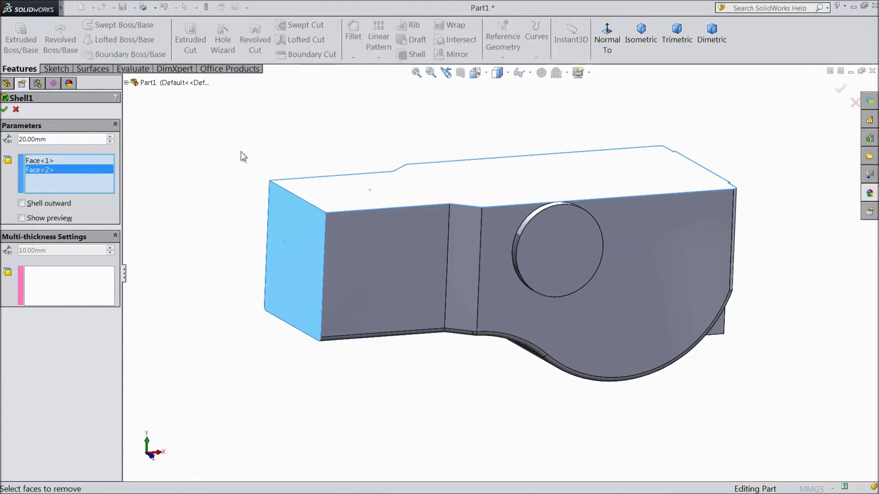
{"action": "middle_click_drag", "start_coordinate": [241, 153], "coordinate": [238, 183]}
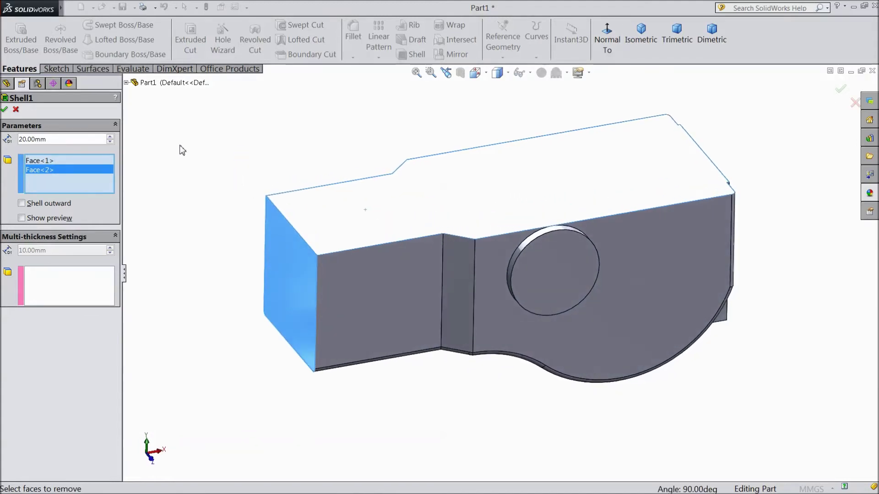
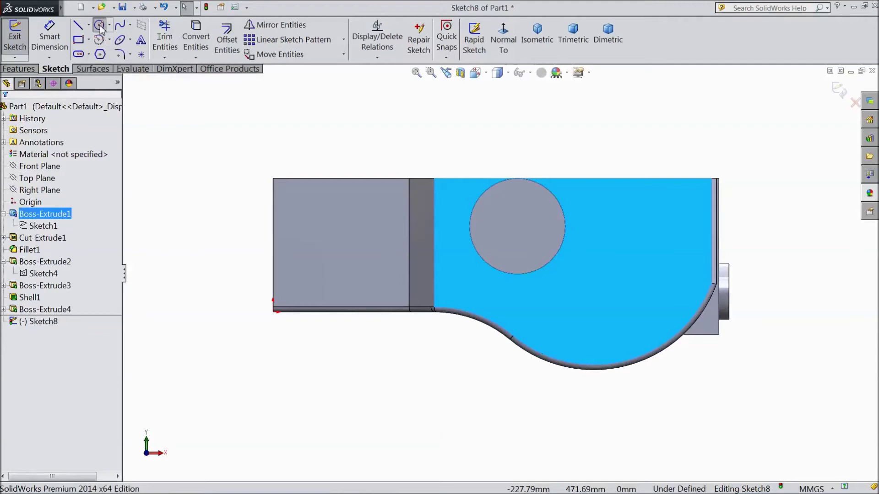
Sketch a circle above the curved bottom on the large side face and dimension its diameter as 250 mm
{"action": "left_click", "coordinate": [612, 295]}
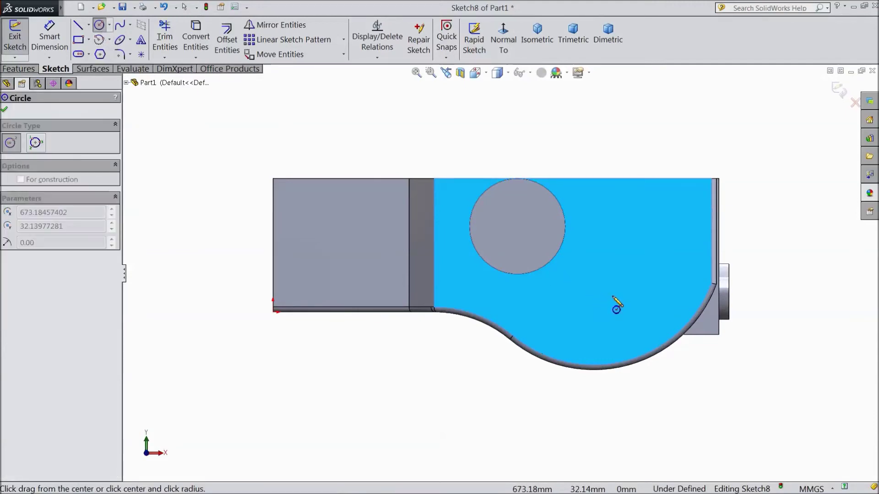
{"action": "left_click", "coordinate": [587, 246]}
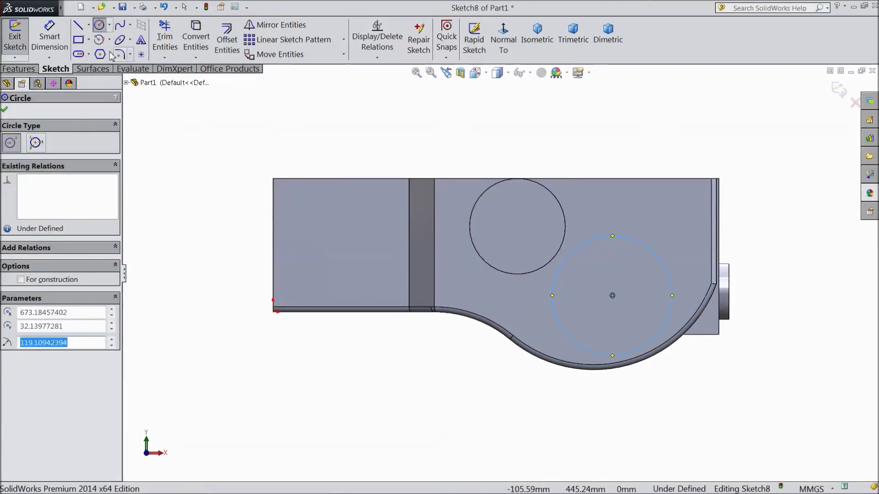
{"action": "left_click", "coordinate": [49, 36]}
{"action": "left_click", "coordinate": [605, 237]}
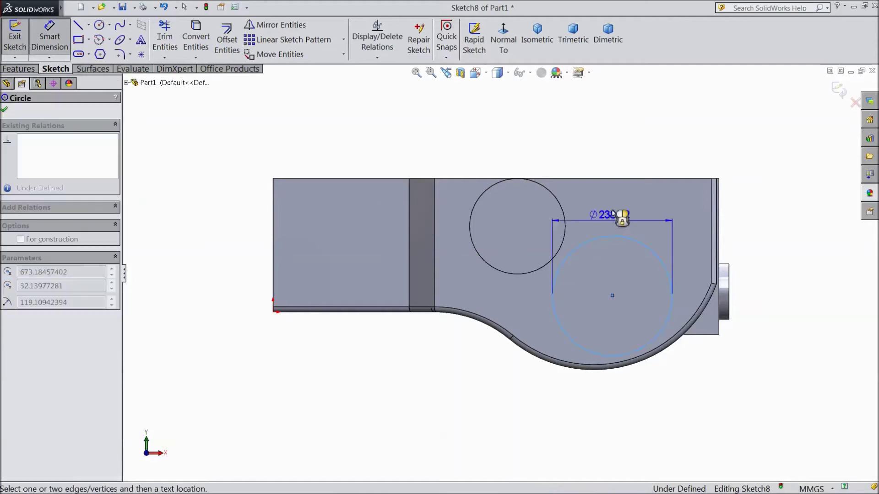
{"action": "left_click", "coordinate": [637, 148]}
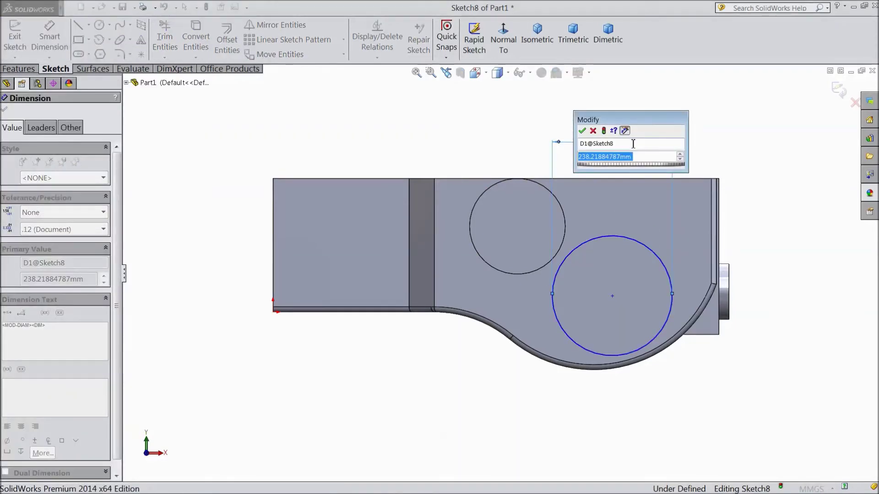
{"action": "type", "text": "250"}
{"action": "left_click", "coordinate": [582, 131]}
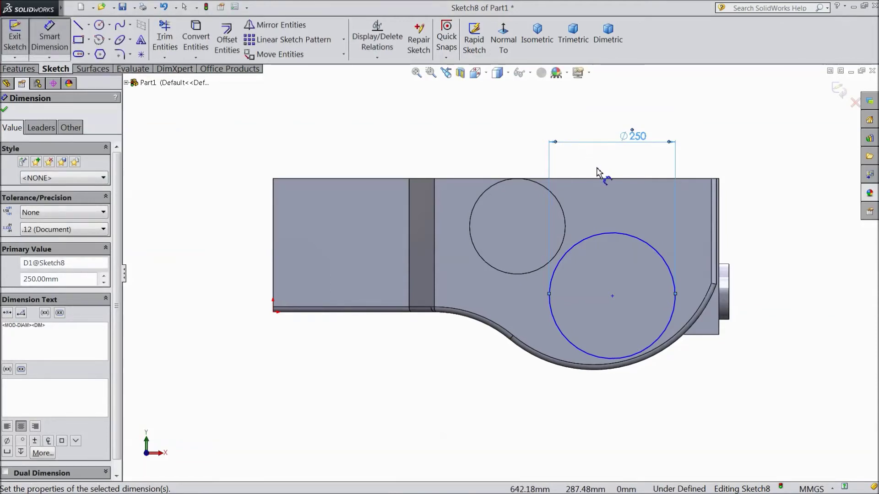
Set the horizontal distance between the 250 mm circle's centre and the block's open end edge to 650 mm
{"action": "left_click", "coordinate": [613, 296]}
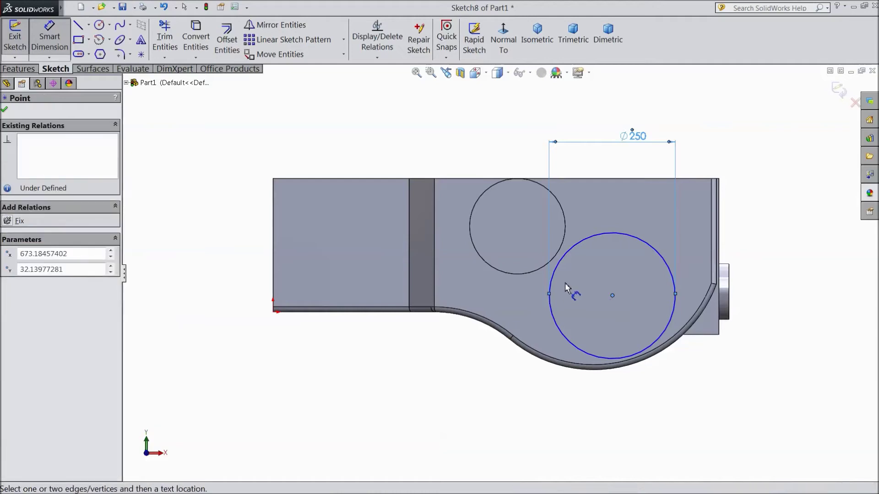
{"action": "left_click", "coordinate": [273, 249]}
{"action": "left_click", "coordinate": [412, 128]}
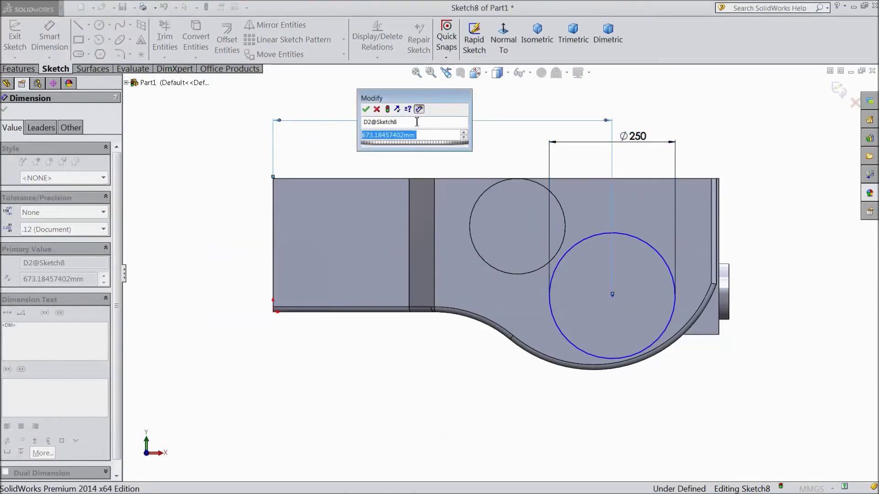
{"action": "type", "text": "650"}
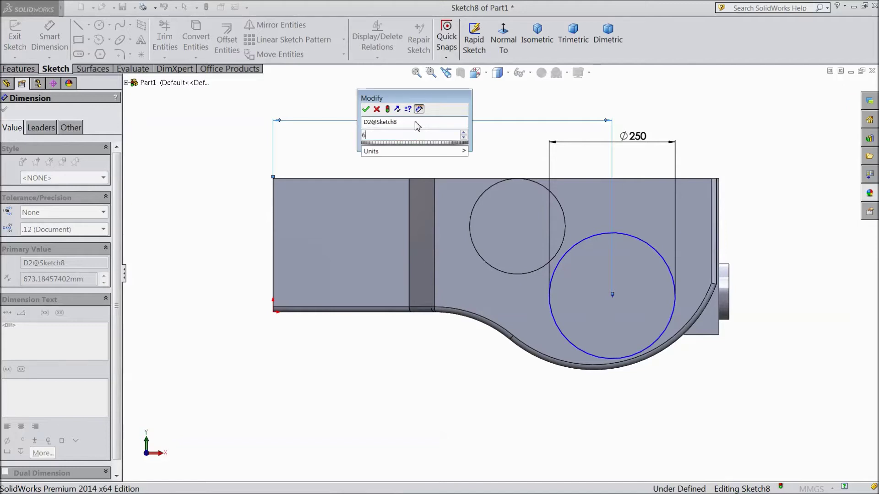
{"action": "key", "text": "Return"}
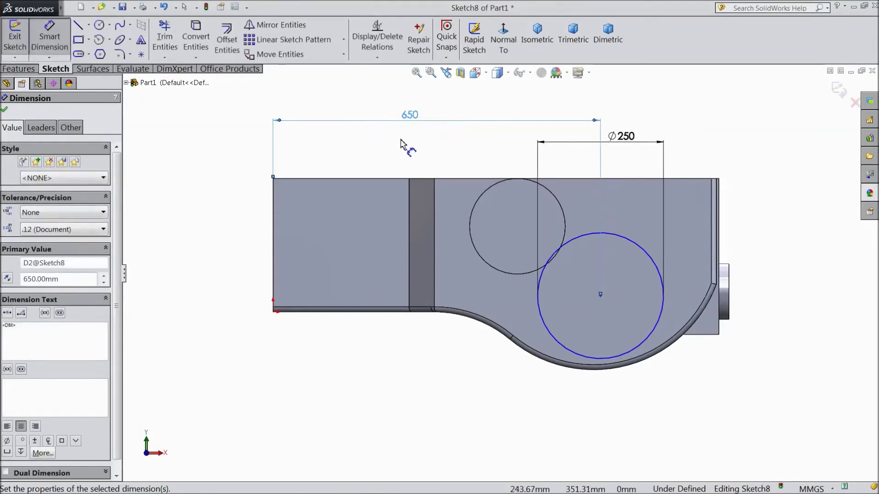
Set the vertical distance between the 250 mm circle's centre and the side face's top edge to 210 mm
{"action": "left_click", "coordinate": [624, 240]}
{"action": "left_click", "coordinate": [628, 179]}
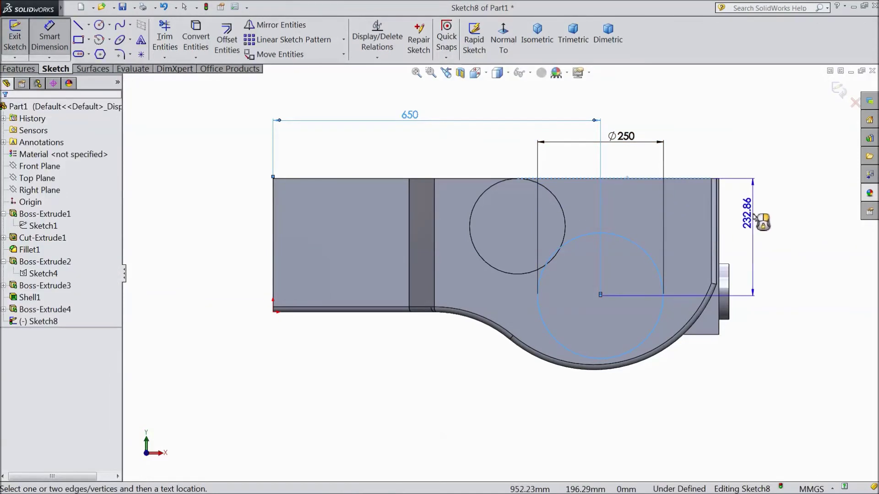
{"action": "left_click", "coordinate": [760, 219]}
{"action": "type", "text": "210"}
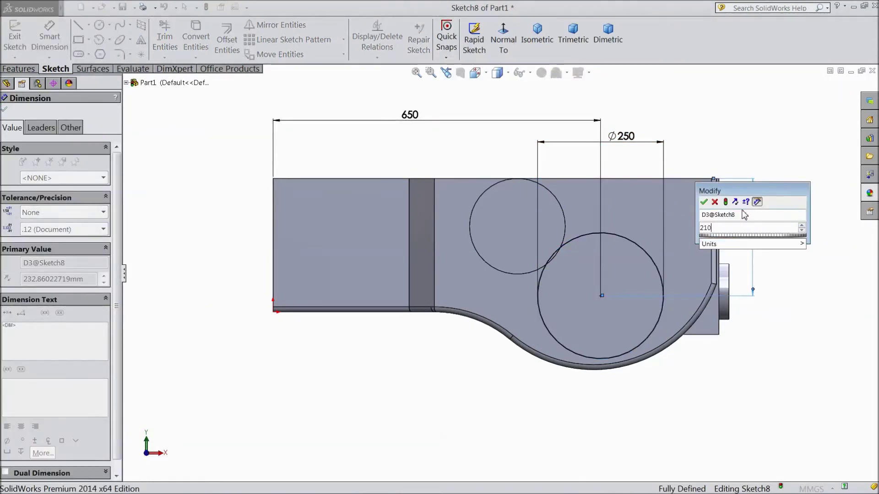
{"action": "left_click", "coordinate": [703, 202]}
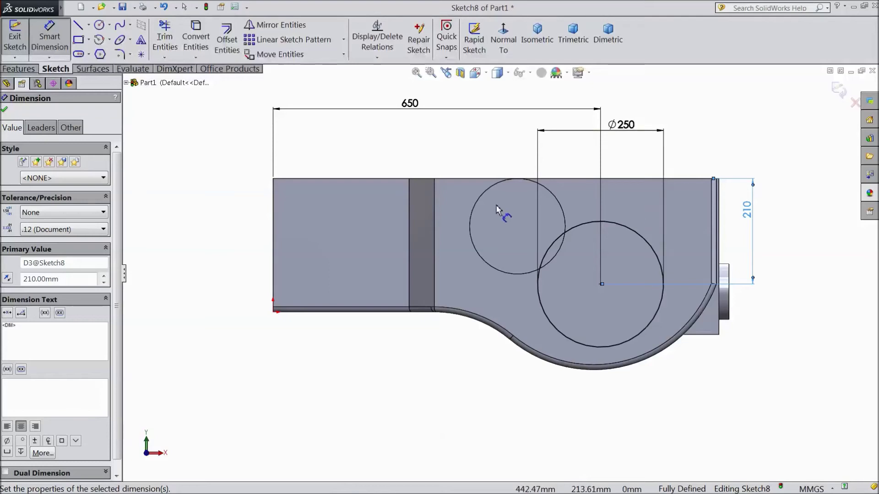
Draw a sloping chord from near the 250 mm circle's top to its left quadrant, and a lower horizontal chord about 198 mm long
{"action": "left_click", "coordinate": [79, 28]}
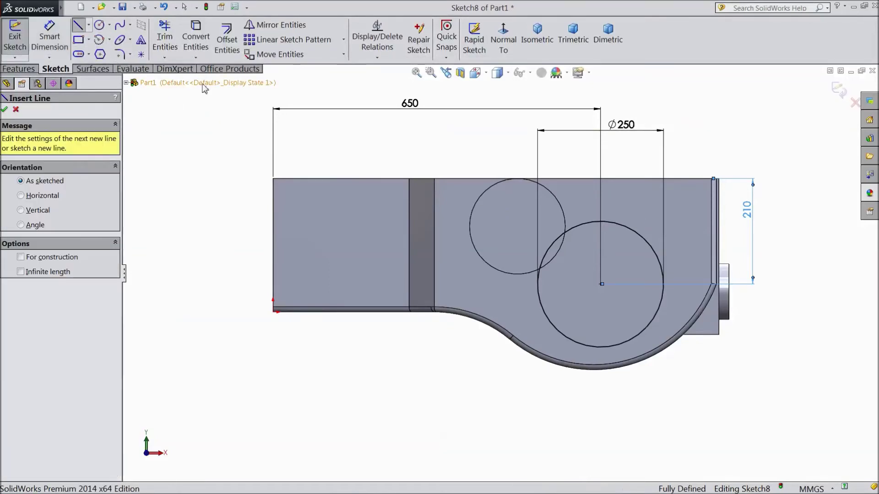
{"action": "left_click", "coordinate": [588, 221]}
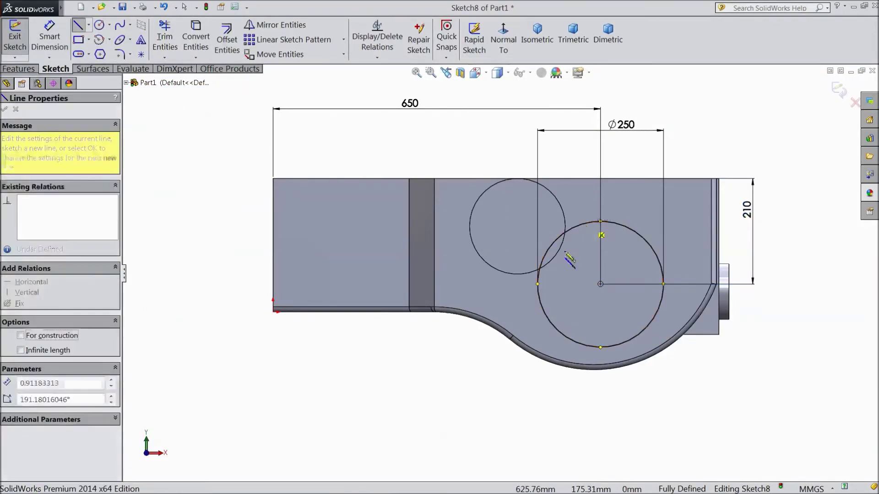
{"action": "left_click", "coordinate": [538, 284]}
{"action": "key", "text": "Escape"}
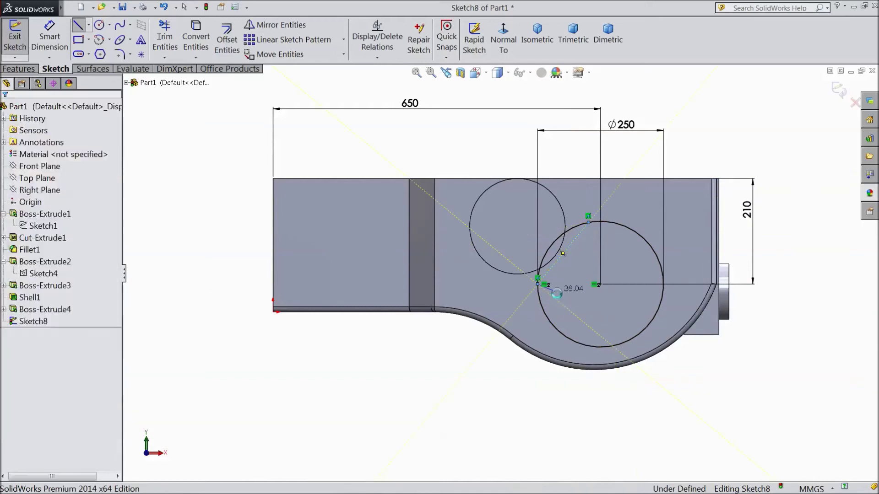
{"action": "left_click", "coordinate": [77, 27]}
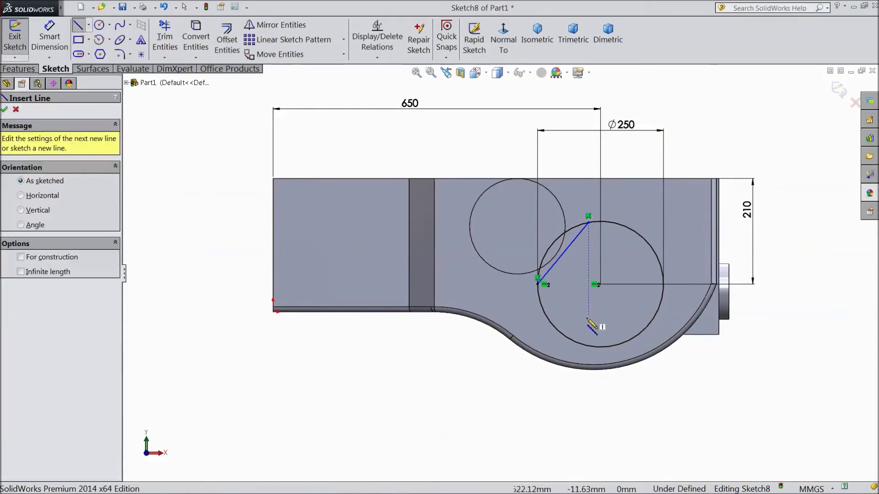
{"action": "left_click", "coordinate": [551, 323]}
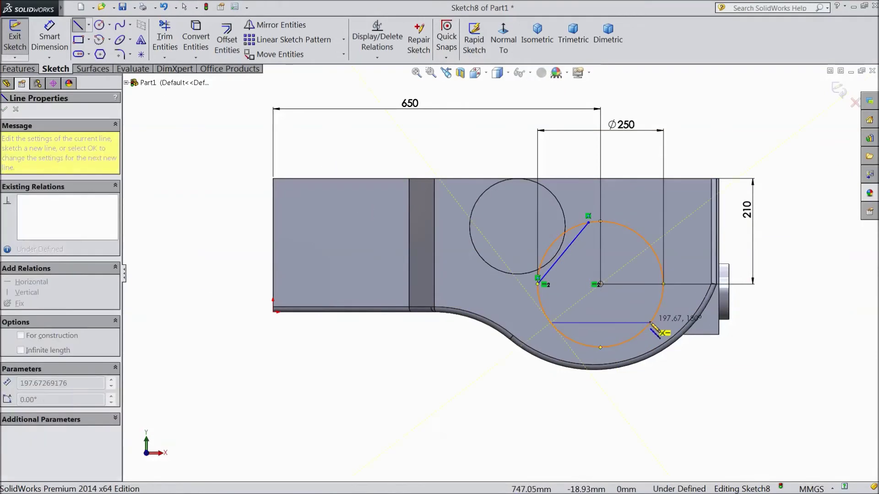
{"action": "left_click", "coordinate": [650, 323]}
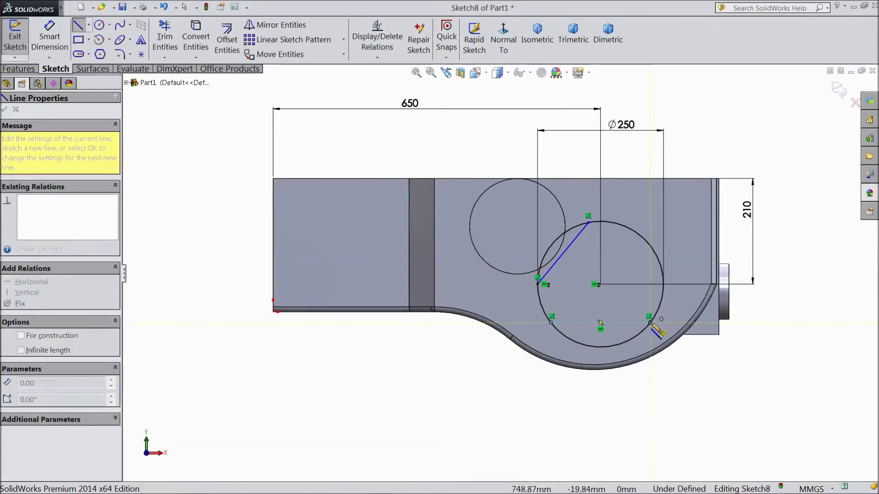
{"action": "key", "text": "Escape"}
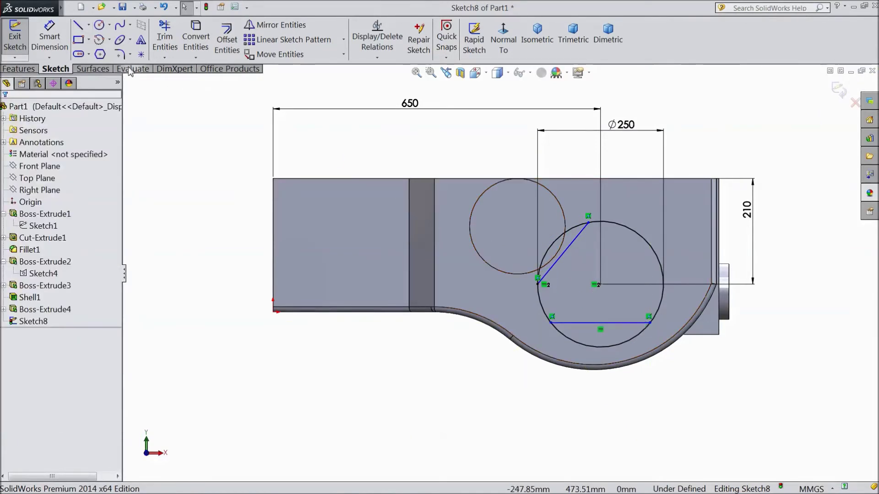
Dimension the angle between the sloping chord and the horizontal chord as 45 degrees
{"action": "left_click", "coordinate": [49, 36]}
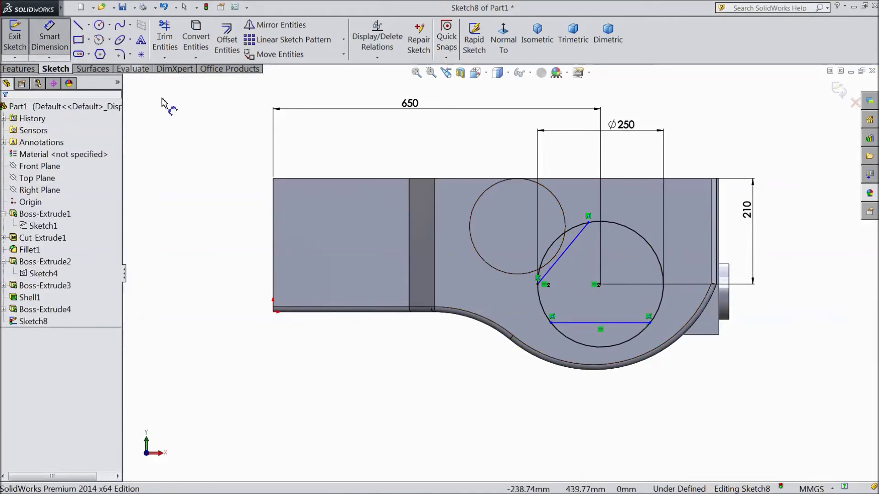
{"action": "left_click", "coordinate": [558, 266]}
{"action": "left_click", "coordinate": [579, 323]}
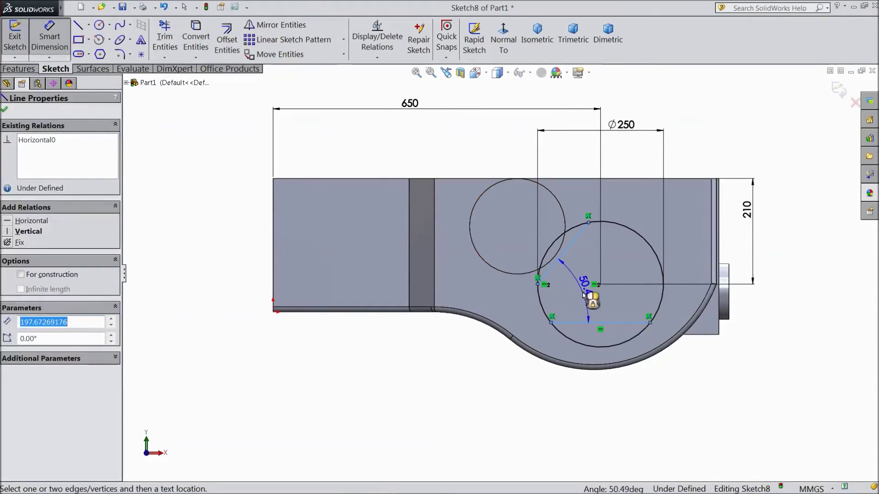
{"action": "left_click", "coordinate": [563, 279]}
{"action": "type", "text": "45"}
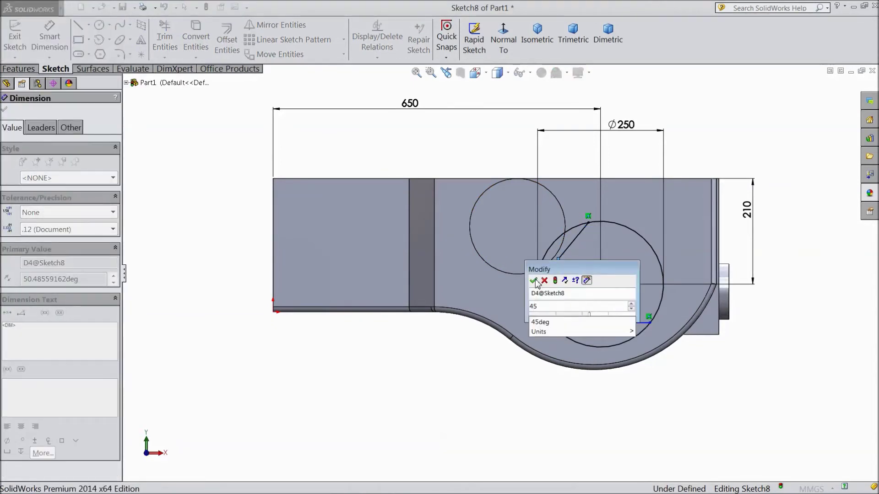
{"action": "left_click", "coordinate": [534, 281]}
Set the vertical distance between the 250 mm circle's centre and the lower horizontal chord to 100 mm
{"action": "left_click", "coordinate": [600, 285]}
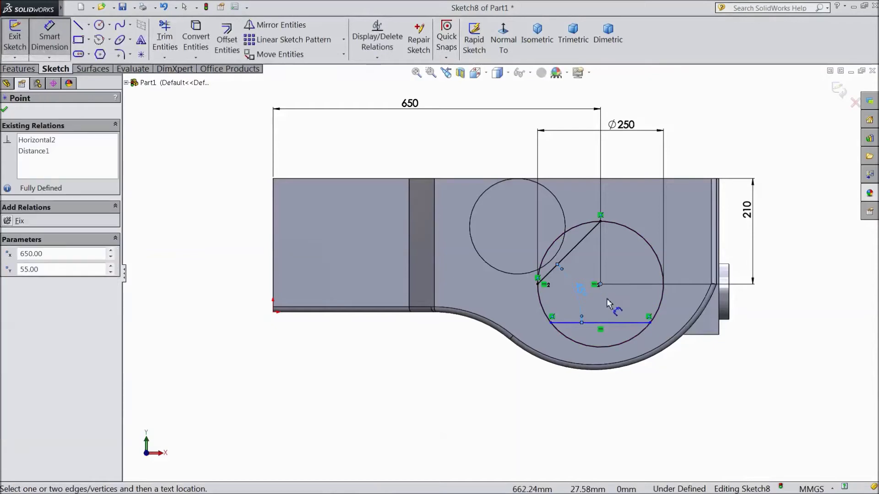
{"action": "left_click", "coordinate": [616, 323]}
{"action": "left_click", "coordinate": [767, 316]}
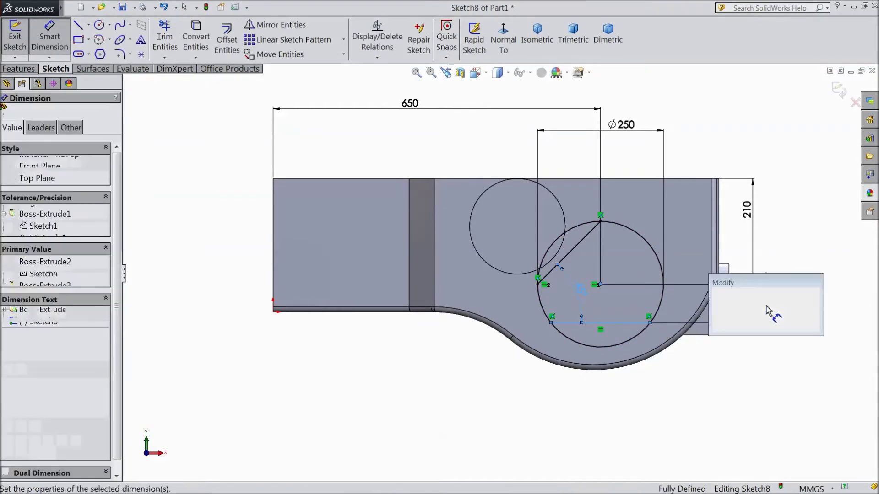
{"action": "type", "text": "100"}
{"action": "left_click", "coordinate": [717, 294]}
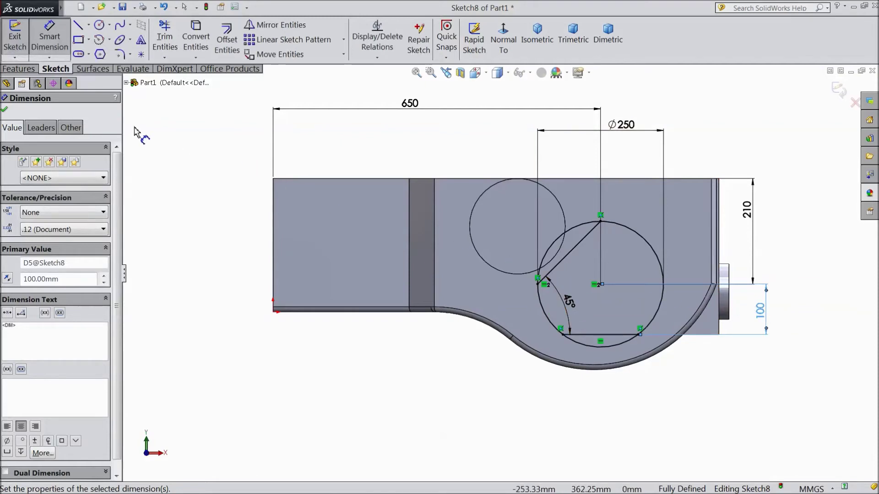
Extrude the chord-cut region of the 250 mm circle 20 mm outward from the side face, merged with the body
{"action": "left_click", "coordinate": [18, 69]}
{"action": "left_click", "coordinate": [20, 39]}
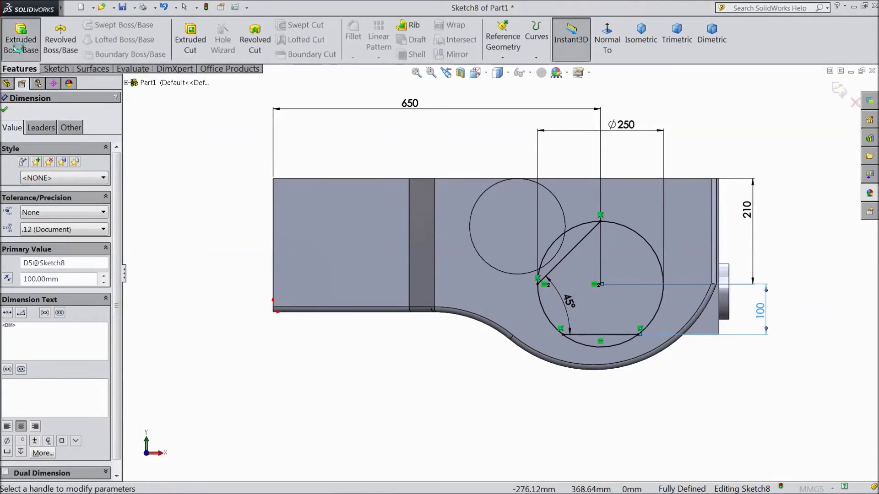
{"action": "left_click", "coordinate": [597, 308]}
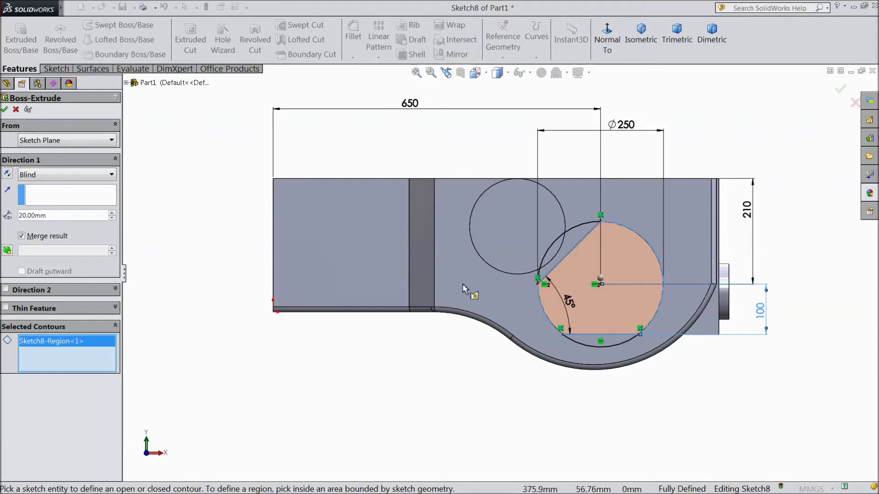
{"action": "middle_click_drag", "start_coordinate": [172, 190], "coordinate": [197, 206]}
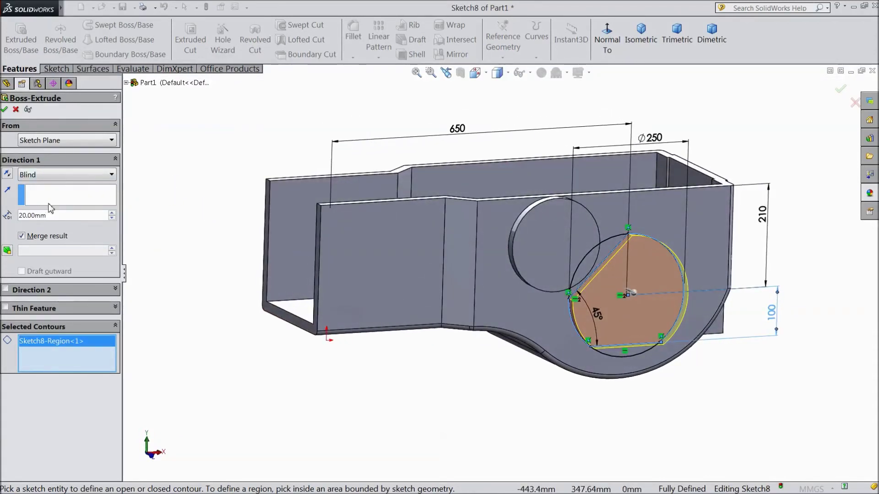
{"action": "left_click", "coordinate": [4, 110]}
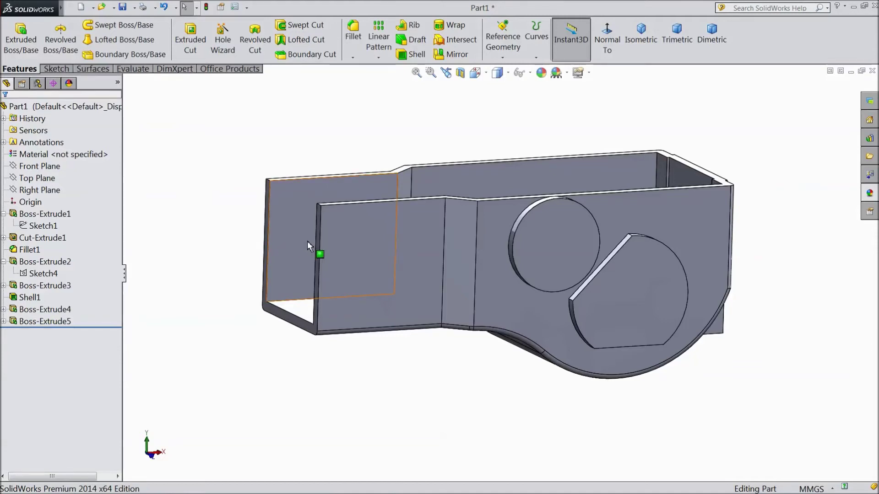
On the round side boss's flat face, start a sketch, convert the circular edge and offset it by 0.05 mm
{"action": "left_click", "coordinate": [575, 260]}
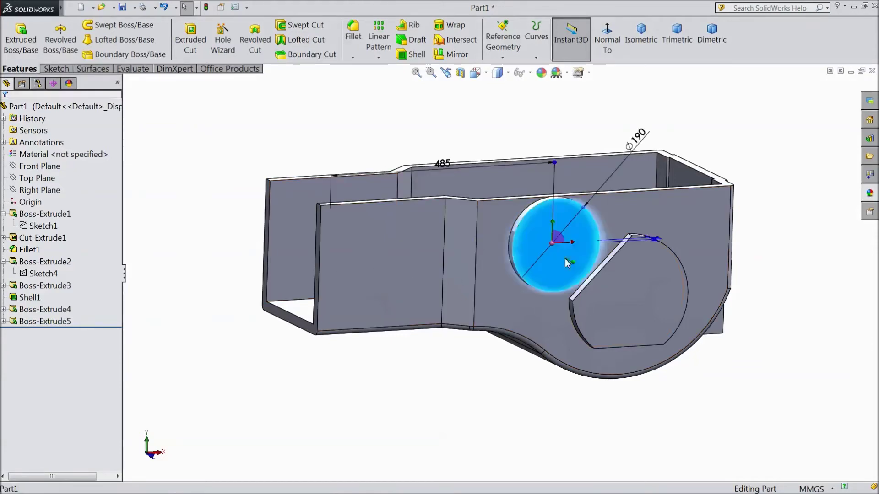
{"action": "left_click", "coordinate": [601, 236]}
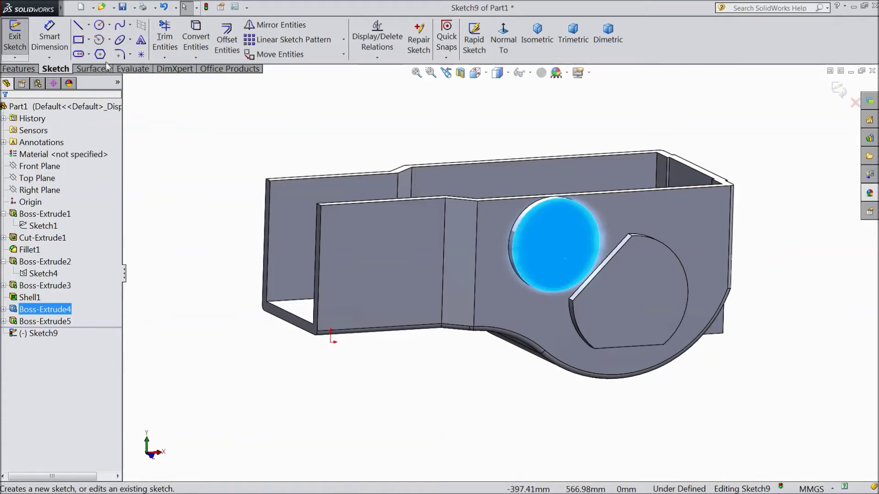
{"action": "left_click", "coordinate": [100, 25]}
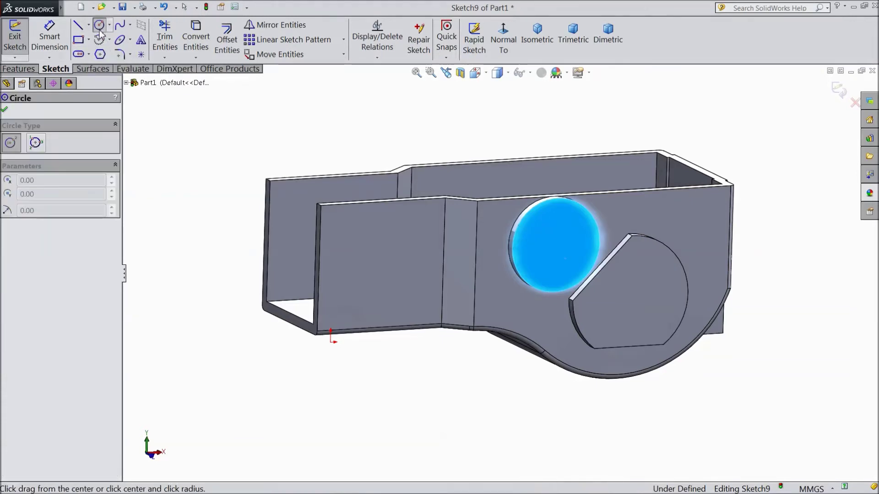
{"action": "left_click", "coordinate": [5, 110]}
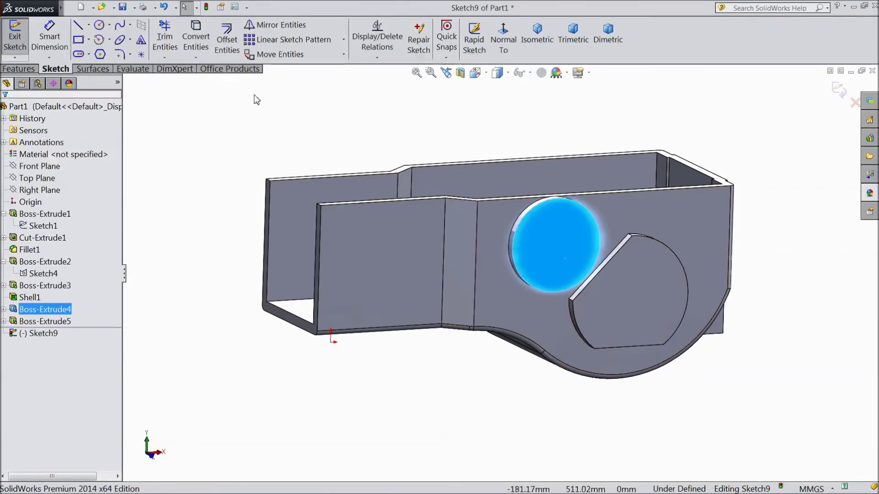
{"action": "left_click", "coordinate": [198, 47]}
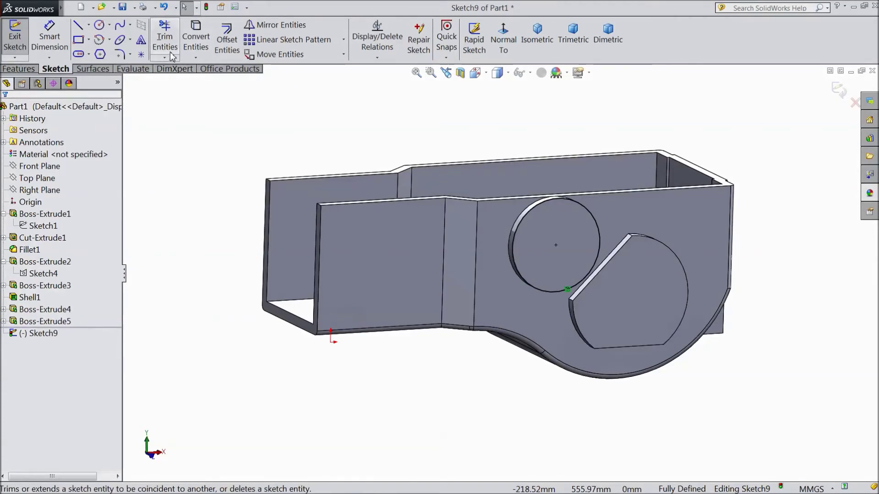
{"action": "left_click", "coordinate": [227, 47]}
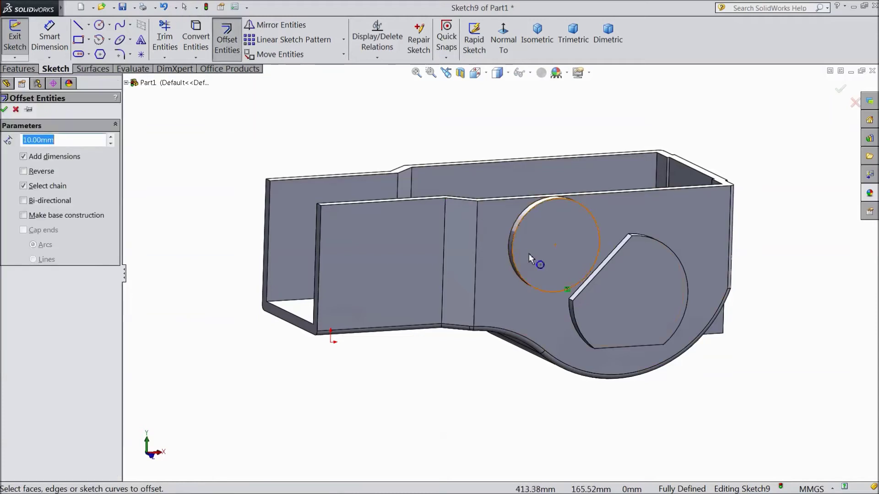
{"action": "left_click", "coordinate": [521, 229]}
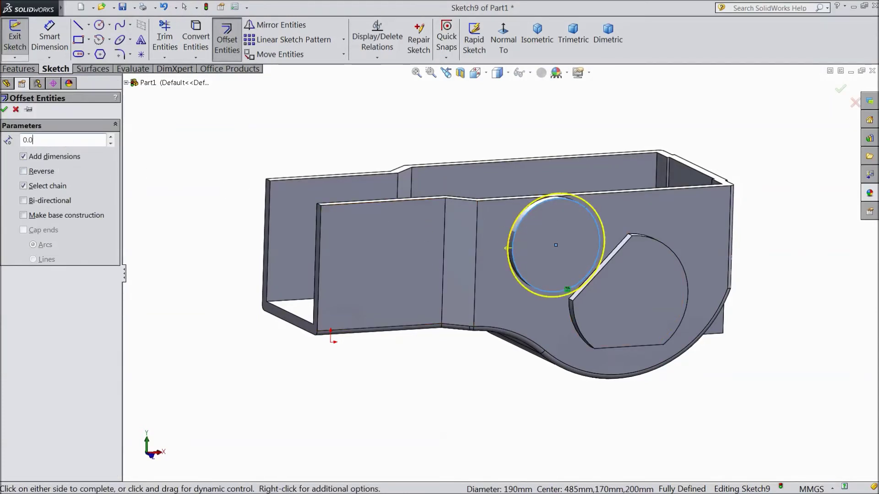
{"action": "left_click", "coordinate": [176, 157]}
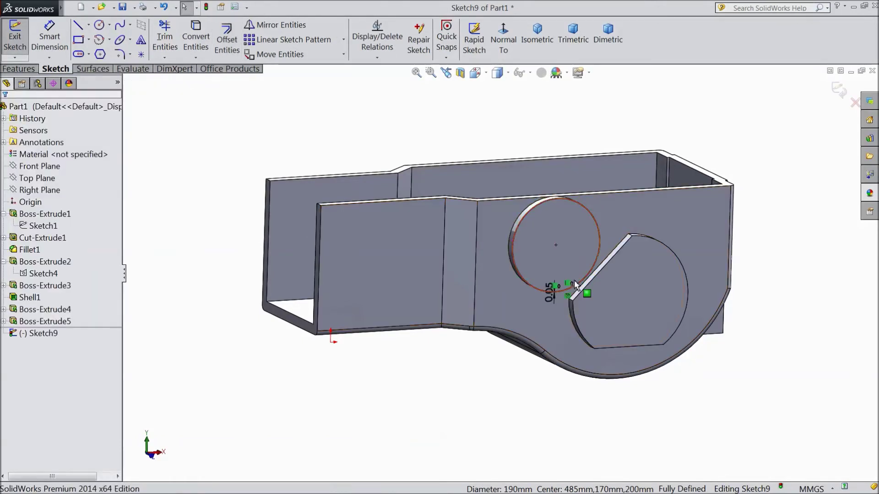
Extrude the inner circular region of the round side boss's sketch 90 mm outward
{"action": "scroll", "coordinate": [566, 280], "scroll_direction": "down", "scroll_amount": 1}
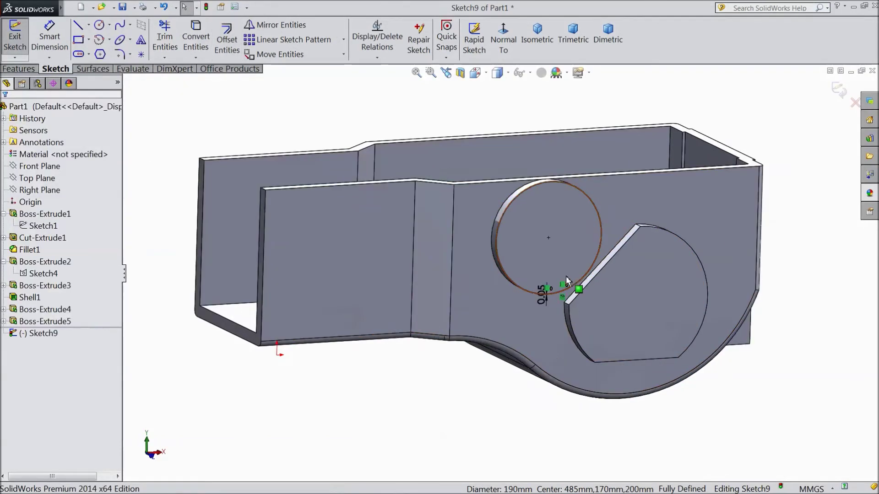
{"action": "left_click", "coordinate": [23, 69]}
{"action": "left_click", "coordinate": [21, 46]}
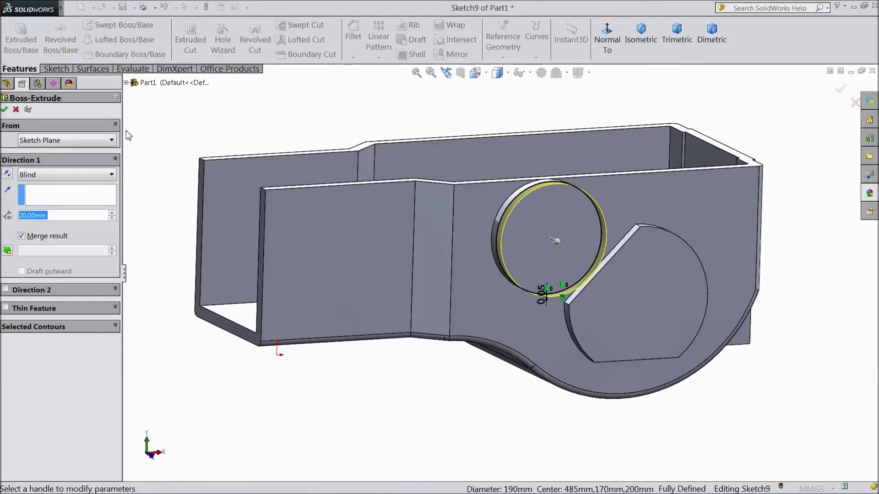
{"action": "type", "text": "90"}
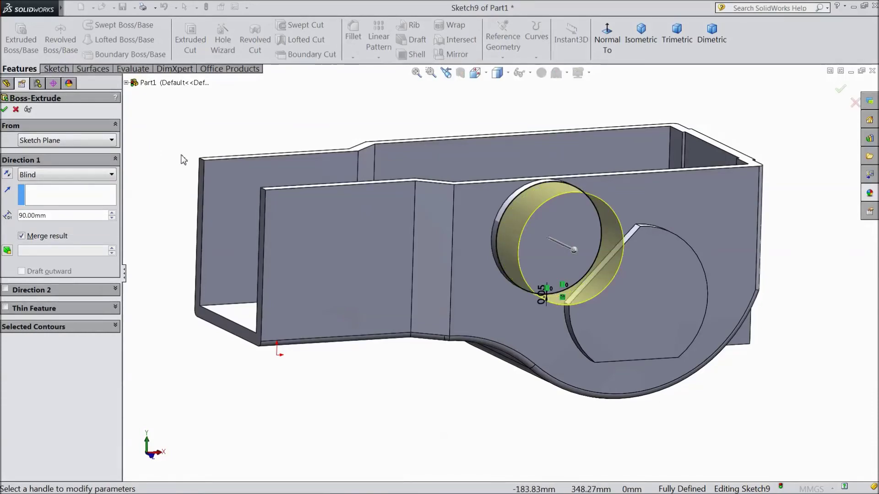
{"action": "middle_click_drag", "start_coordinate": [165, 146], "coordinate": [153, 133]}
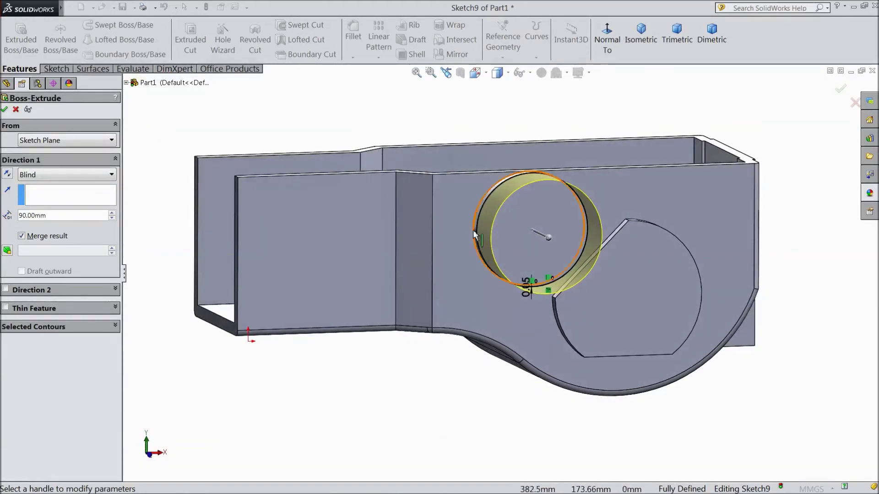
{"action": "left_click", "coordinate": [97, 329]}
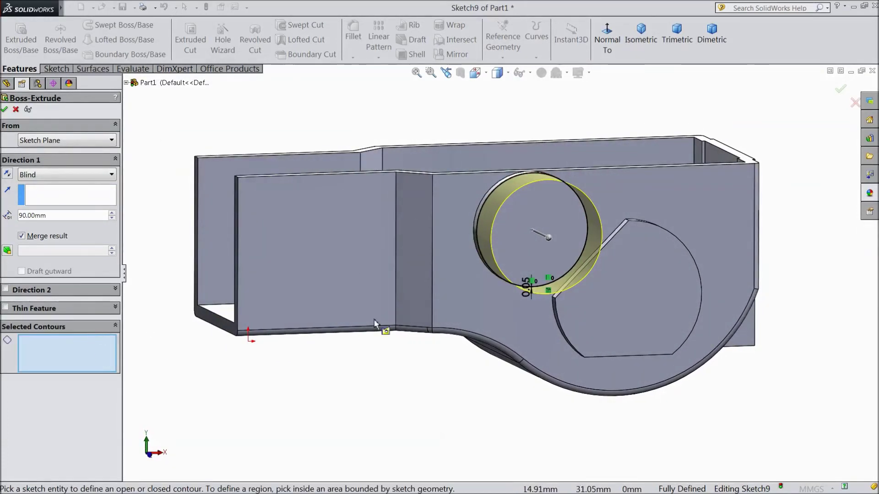
{"action": "left_click", "coordinate": [517, 254]}
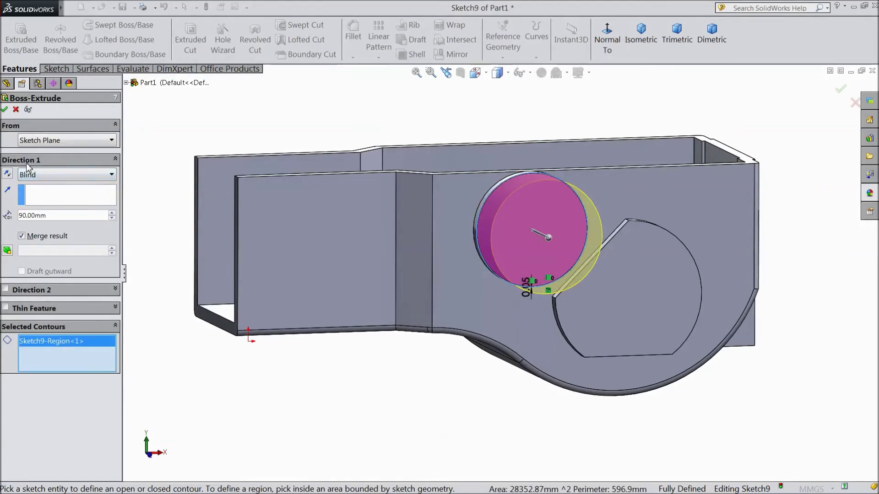
{"action": "left_click", "coordinate": [4, 109]}
Start a new sketch on the shell's top rim face, viewed normal to the sketch plane
{"action": "middle_click_drag", "start_coordinate": [165, 161], "coordinate": [208, 220]}
{"action": "left_click", "coordinate": [194, 178]}
{"action": "key", "text": "Escape"}
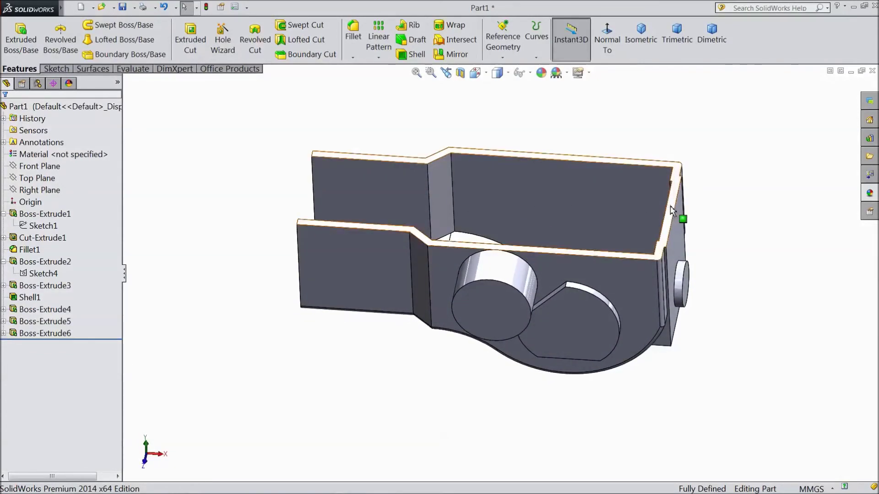
{"action": "left_click", "coordinate": [671, 211]}
{"action": "left_click", "coordinate": [708, 185]}
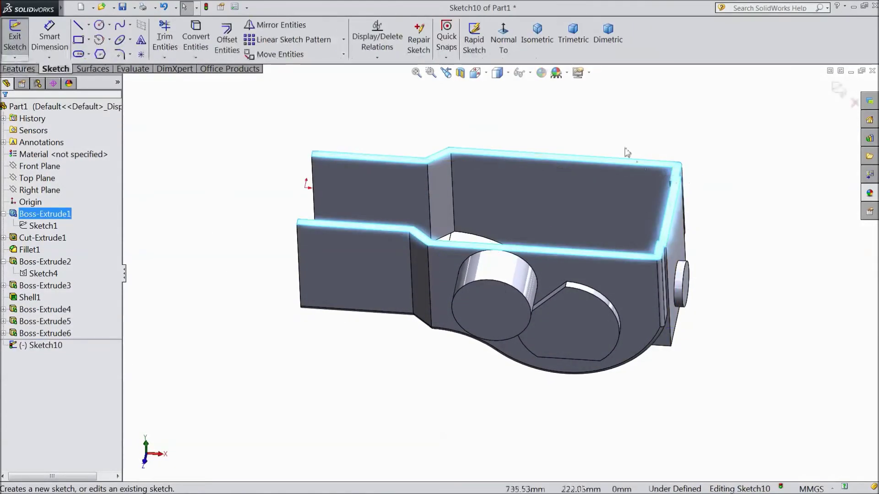
{"action": "left_click", "coordinate": [505, 40]}
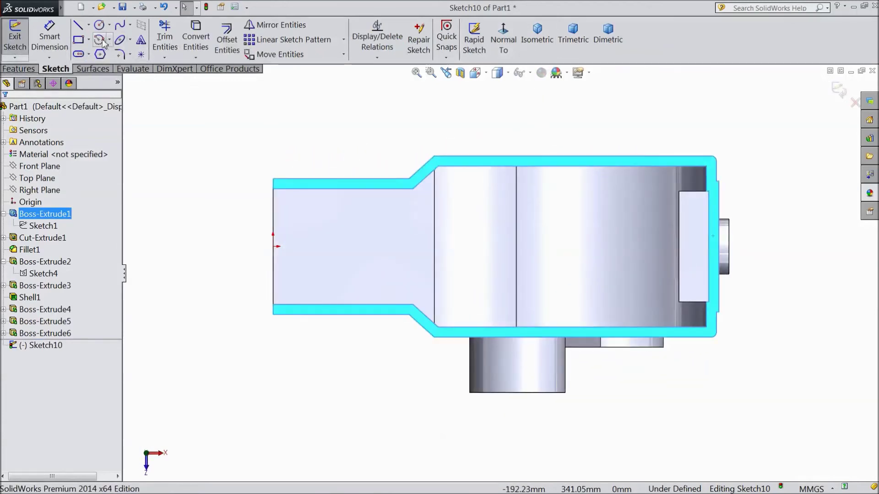
Sketch a center rectangle about 18 mm wide and 211 mm high against the outside of the closed end
{"action": "left_click", "coordinate": [89, 40]}
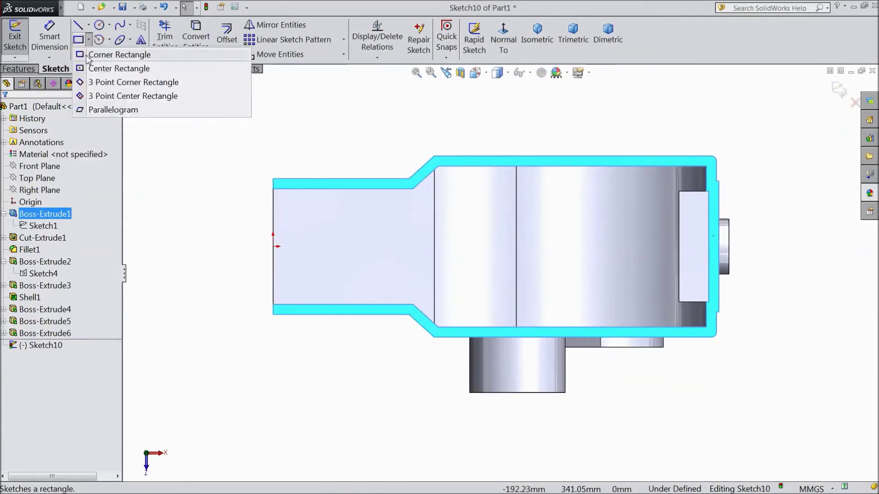
{"action": "left_click", "coordinate": [78, 65]}
{"action": "scroll", "coordinate": [773, 279], "scroll_direction": "down", "scroll_amount": 4}
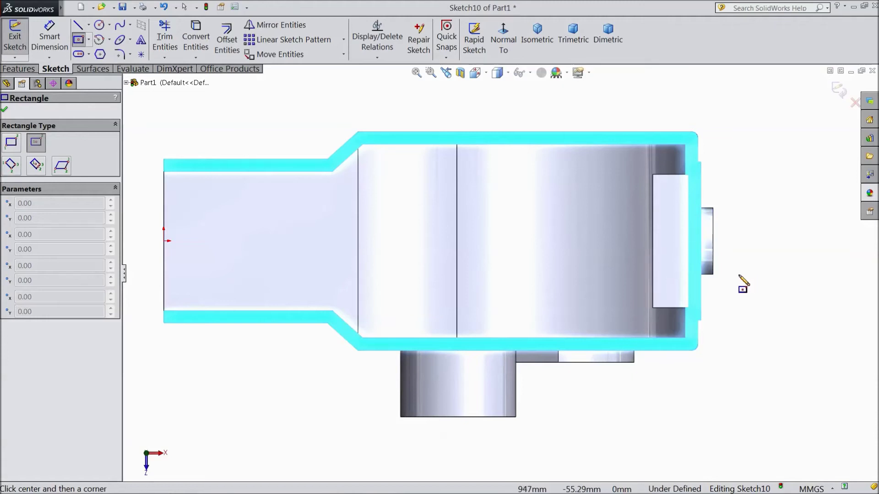
{"action": "left_click", "coordinate": [689, 234]}
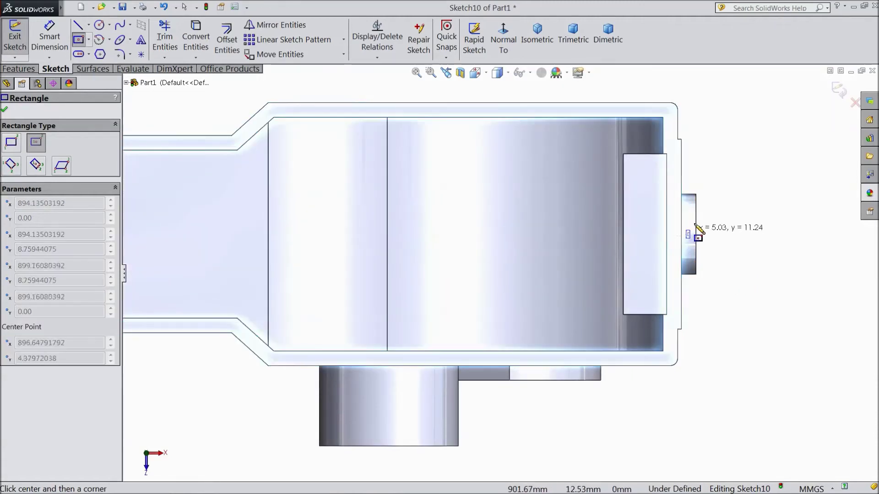
{"action": "left_click", "coordinate": [694, 157]}
{"action": "scroll", "coordinate": [692, 174], "scroll_direction": "down", "scroll_amount": 5}
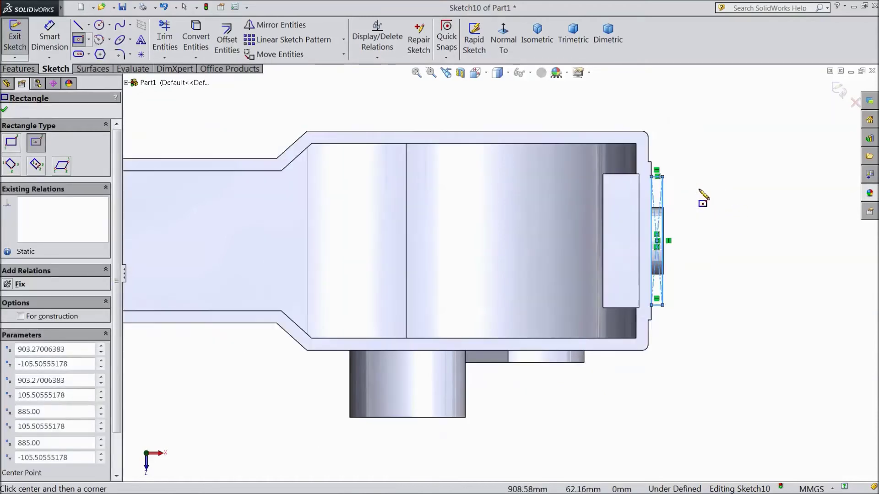
Dimension the rectangle's short upper edge as 15 mm
{"action": "scroll", "coordinate": [622, 260], "scroll_direction": "down", "scroll_amount": 1}
{"action": "key", "text": "d"}
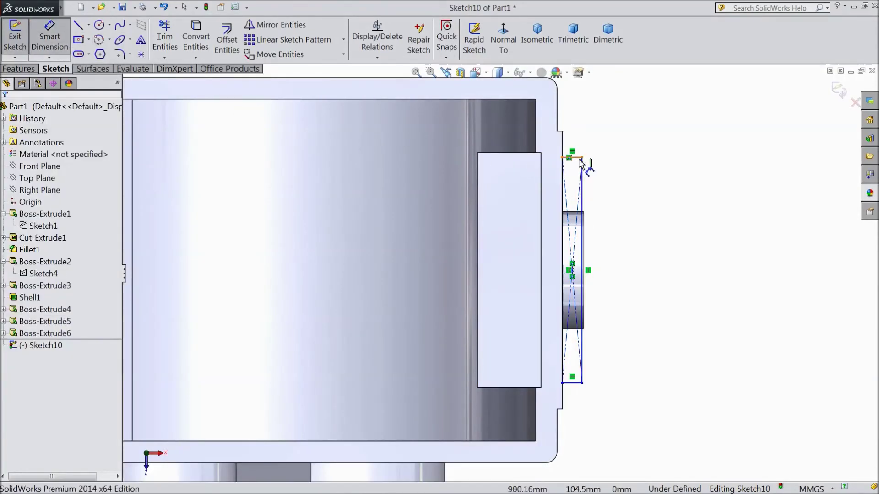
{"action": "left_click", "coordinate": [577, 159]}
{"action": "left_click", "coordinate": [581, 111]}
{"action": "type", "text": "15"}
{"action": "key", "text": "Return"}
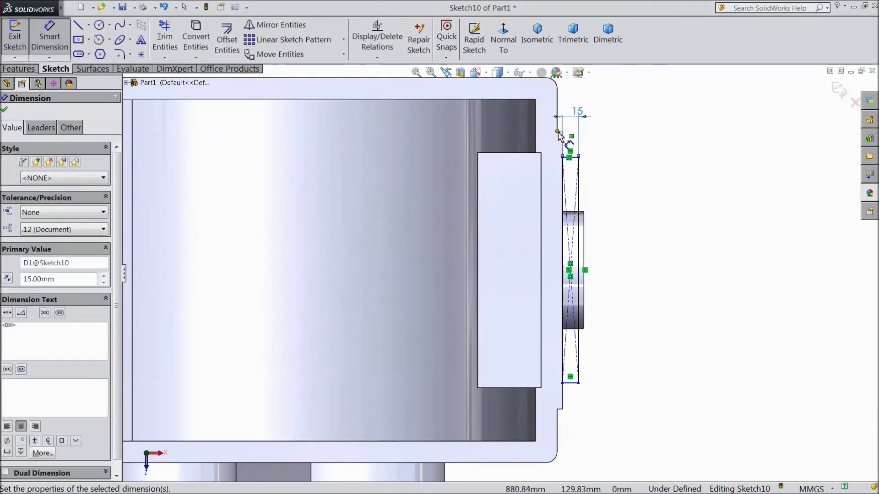
Set the vertical distance between the end boss's upper edge and the rectangle's upper edge to 5 mm
{"action": "scroll", "coordinate": [560, 133], "scroll_direction": "down", "scroll_amount": 3}
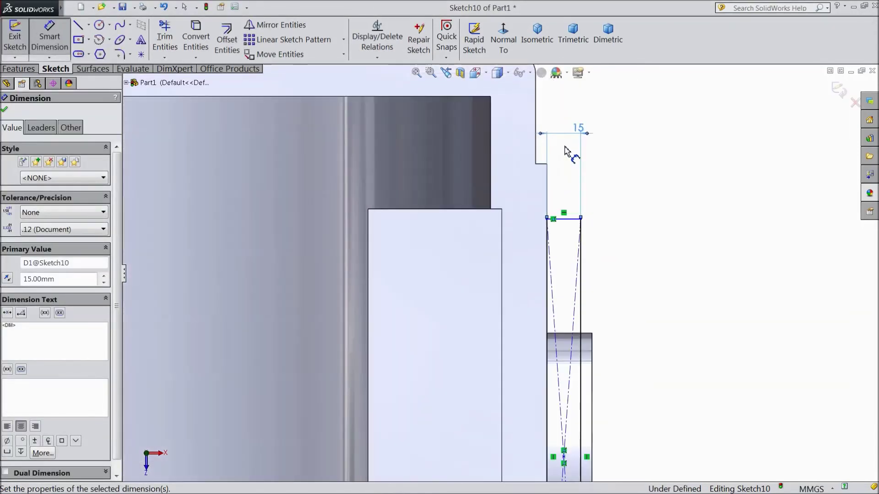
{"action": "left_click", "coordinate": [541, 164]}
{"action": "left_click", "coordinate": [576, 225]}
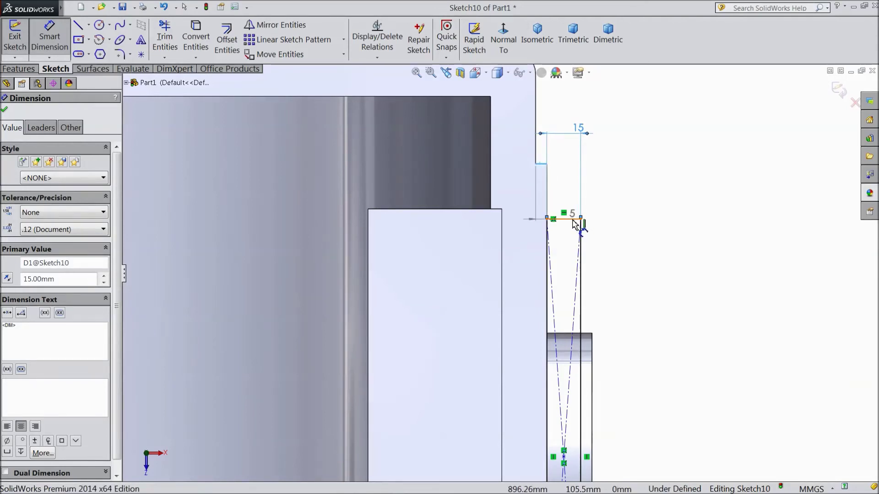
{"action": "left_click", "coordinate": [634, 192]}
{"action": "type", "text": "5"}
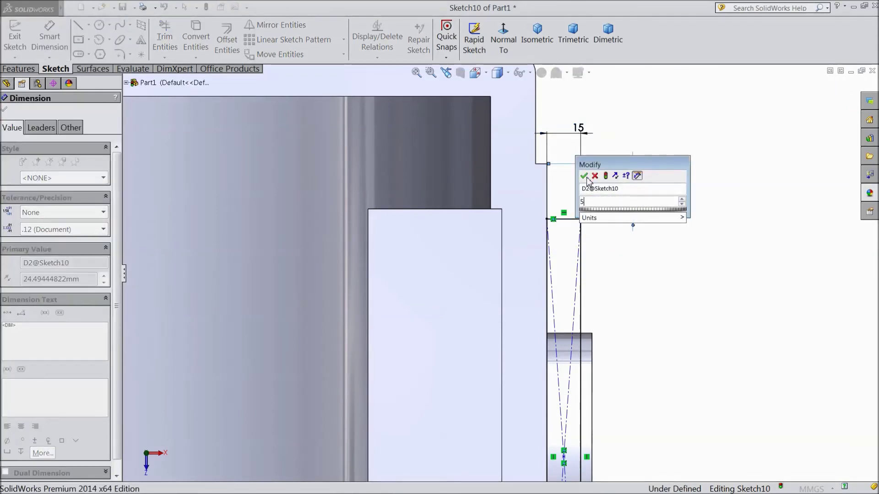
{"action": "left_click", "coordinate": [583, 176]}
{"action": "scroll", "coordinate": [618, 220], "scroll_direction": "up", "scroll_amount": 3}
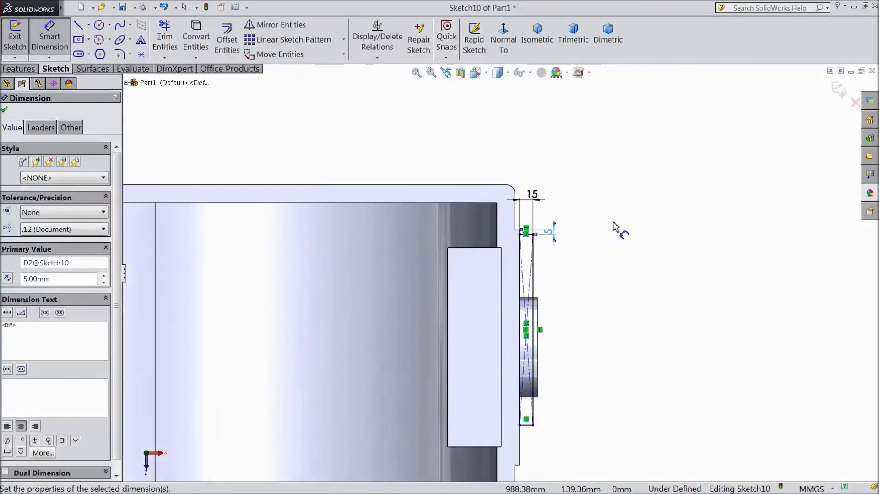
{"action": "scroll", "coordinate": [501, 270], "scroll_direction": "up", "scroll_amount": 1}
{"action": "key", "text": "Escape"}
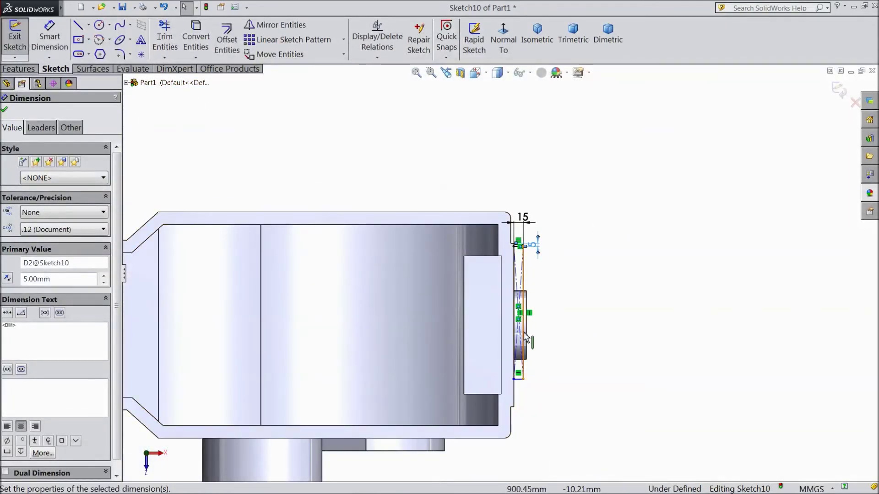
Add a horizontal relation between the narrow rectangle's center point and the origin
{"action": "scroll", "coordinate": [525, 294], "scroll_direction": "down", "scroll_amount": 5}
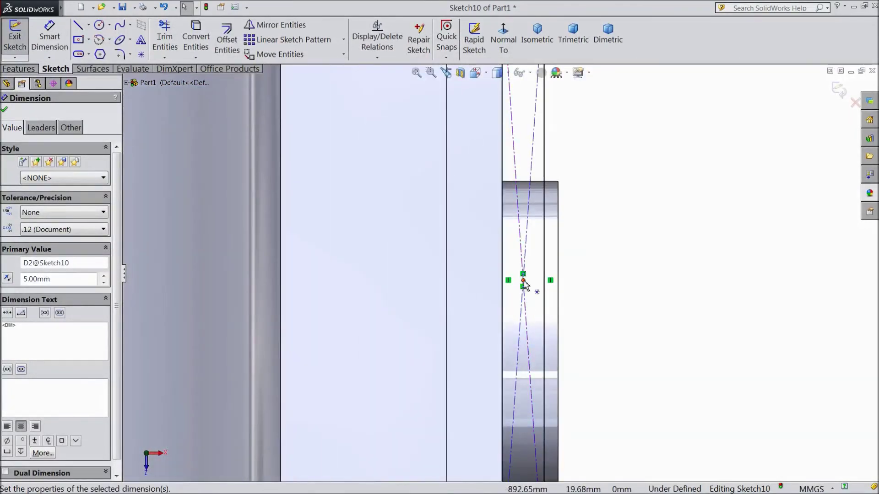
{"action": "left_click", "coordinate": [523, 281]}
{"action": "scroll", "coordinate": [603, 295], "scroll_direction": "up", "scroll_amount": 5}
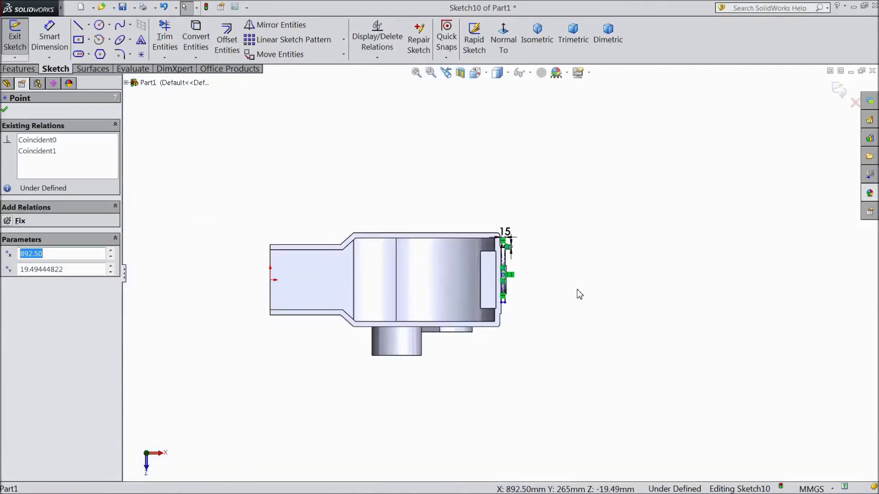
{"action": "scroll", "coordinate": [284, 295], "scroll_direction": "down", "scroll_amount": 1}
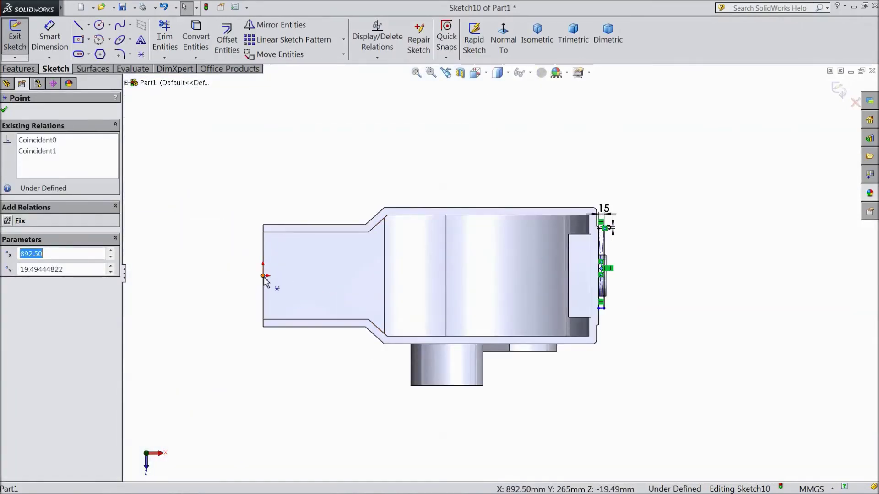
{"action": "left_click", "coordinate": [264, 277], "text": "ctrl"}
{"action": "left_click", "coordinate": [33, 288]}
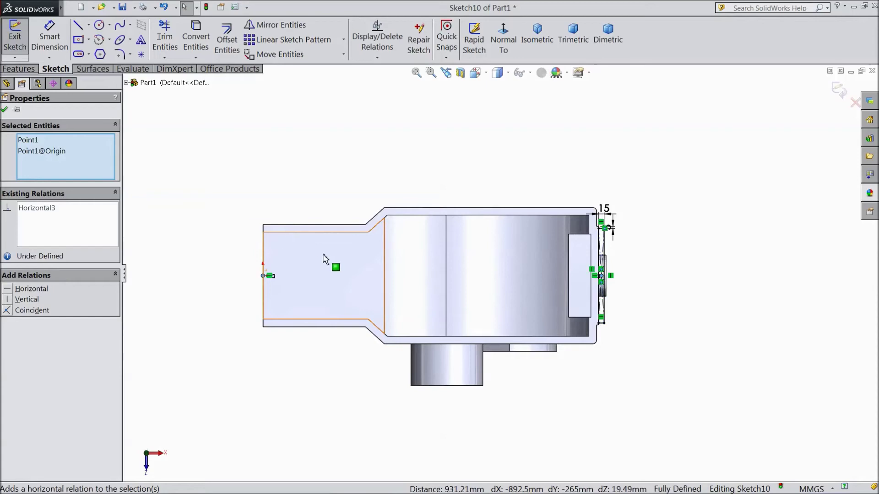
Sketch a corner rectangle about 147 mm long and 19 mm high, extending outward from the narrow rectangle's outer long edge
{"action": "scroll", "coordinate": [565, 276], "scroll_direction": "down", "scroll_amount": 5}
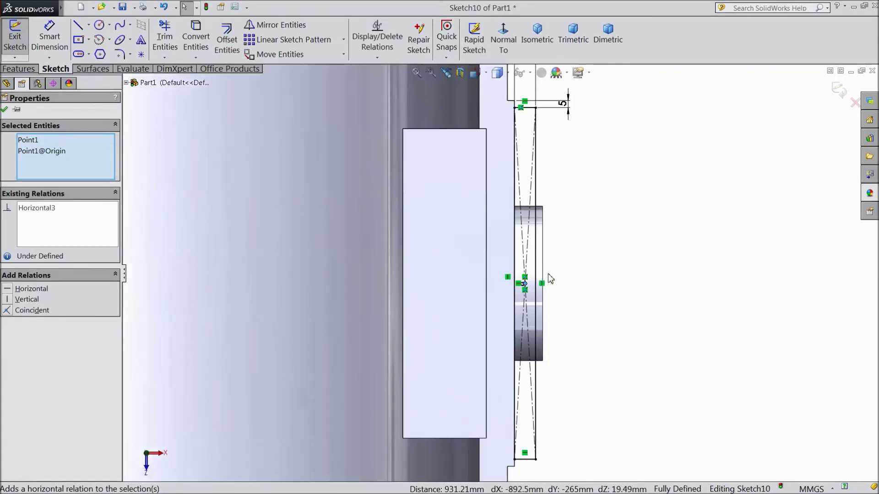
{"action": "left_click", "coordinate": [89, 40]}
{"action": "left_click", "coordinate": [105, 54]}
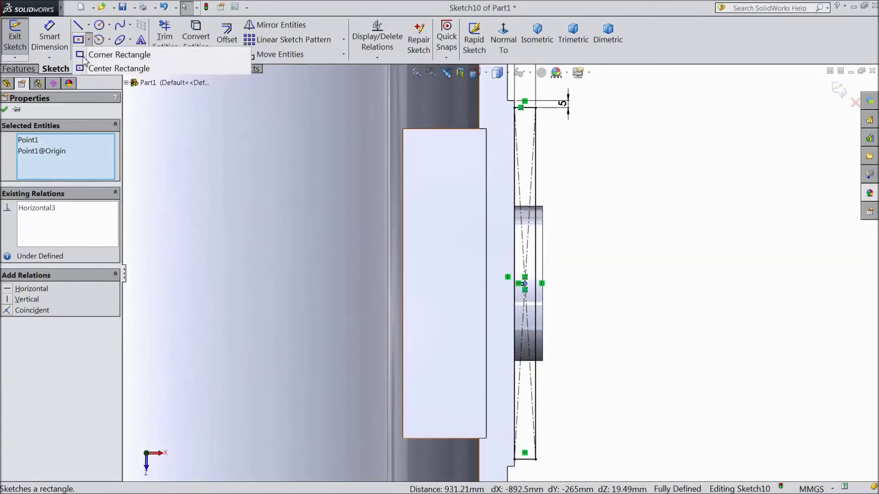
{"action": "left_click", "coordinate": [536, 154]}
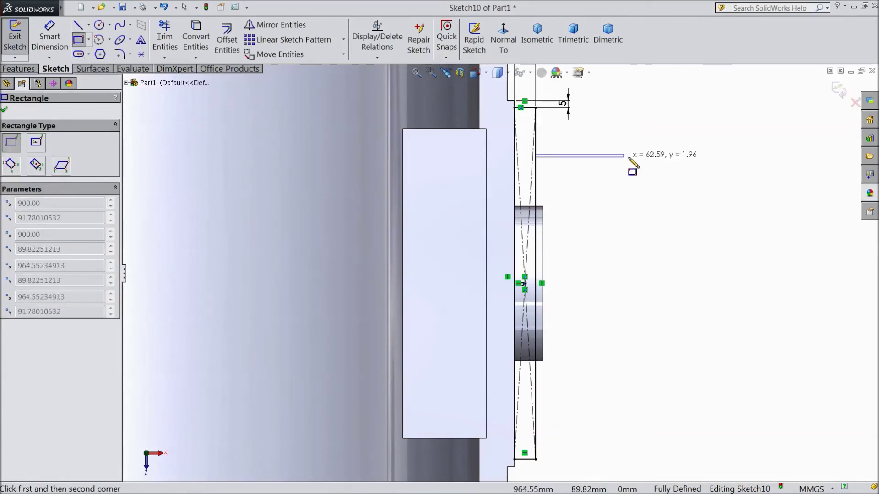
{"action": "left_click", "coordinate": [743, 180]}
Dimension the outward-extending rectangle 15 mm high and 105 mm long
{"action": "left_click", "coordinate": [49, 37]}
{"action": "left_click", "coordinate": [743, 173]}
{"action": "left_click", "coordinate": [775, 173]}
{"action": "type", "text": "15"}
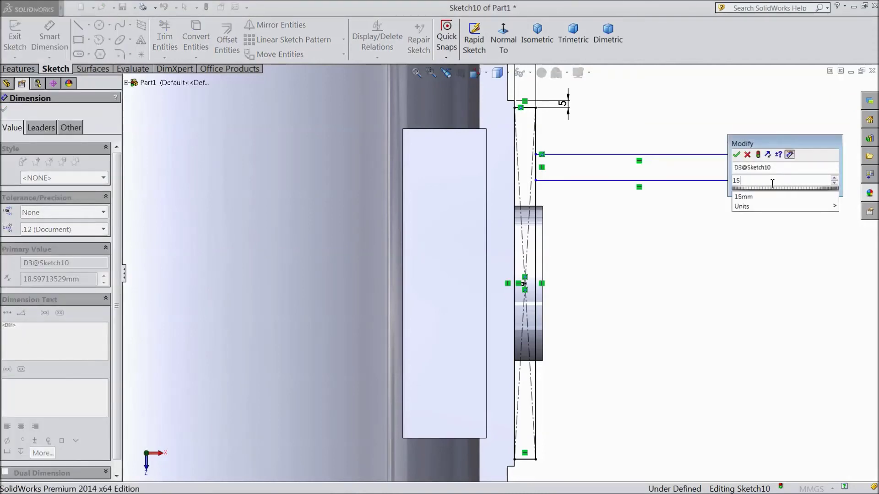
{"action": "left_click", "coordinate": [736, 156]}
{"action": "left_click", "coordinate": [708, 180]}
{"action": "left_click", "coordinate": [653, 237]}
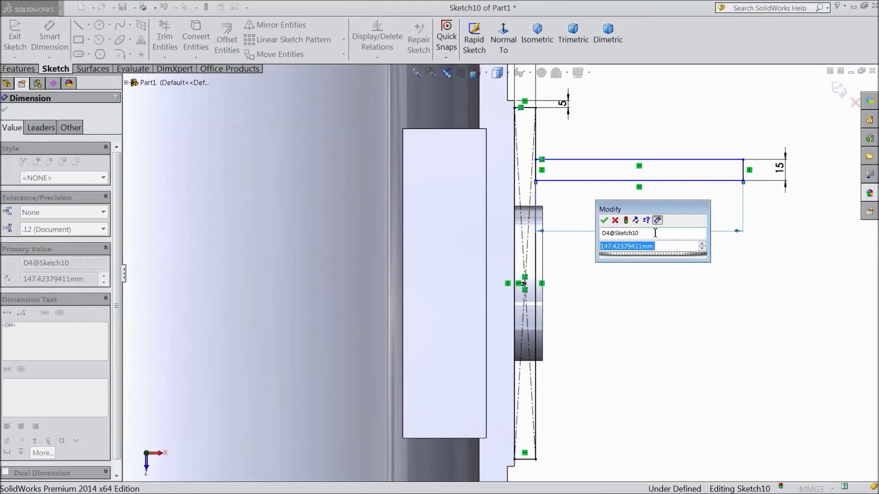
{"action": "type", "text": "105"}
{"action": "left_click", "coordinate": [604, 220]}
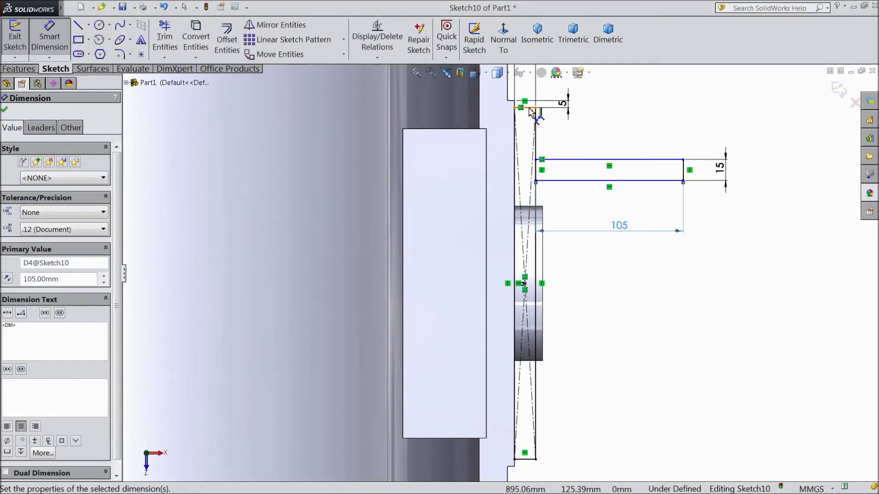
Set the vertical distance between the upper edges of the narrow rectangle and the outward-extending rectangle to 60 mm
{"action": "left_click", "coordinate": [529, 108]}
{"action": "left_click", "coordinate": [582, 160]}
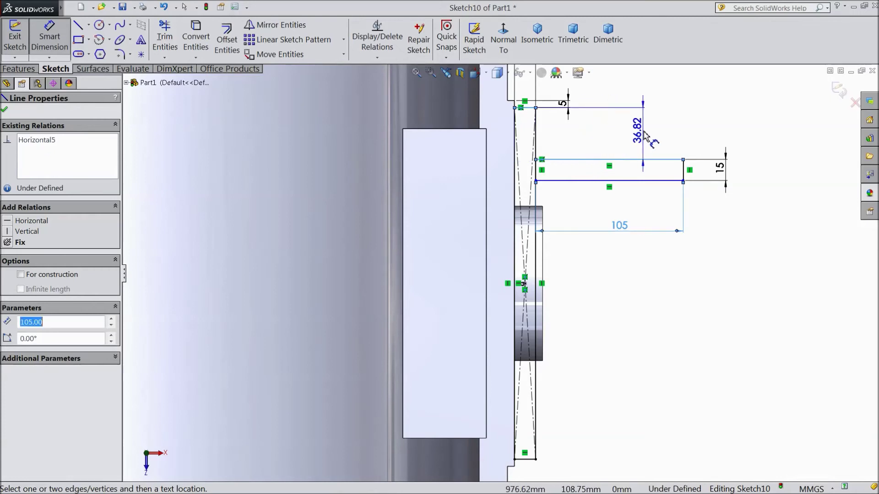
{"action": "left_click", "coordinate": [646, 140]}
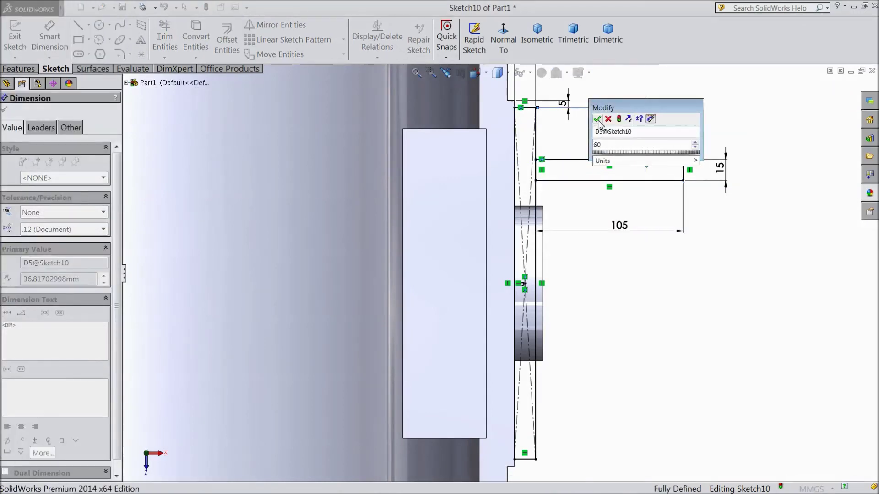
{"action": "left_click", "coordinate": [597, 120]}
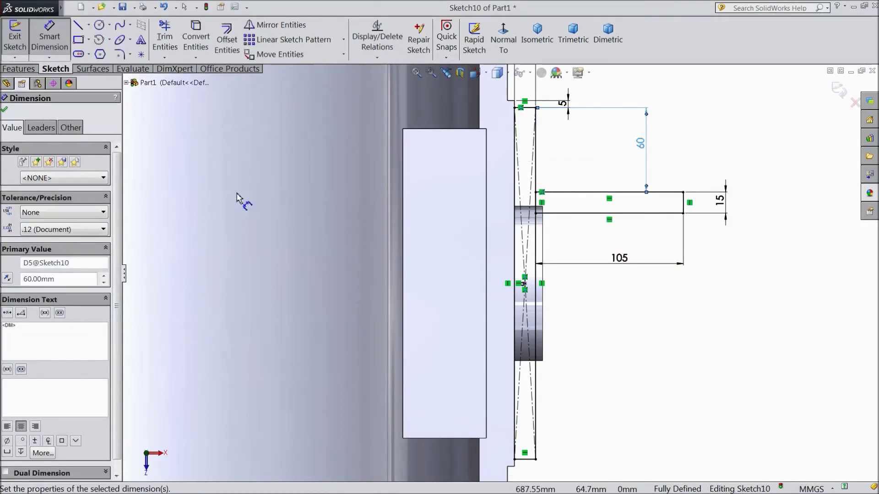
Draw a horizontal centerline outward from the narrow rectangle's center point
{"action": "left_click", "coordinate": [89, 26]}
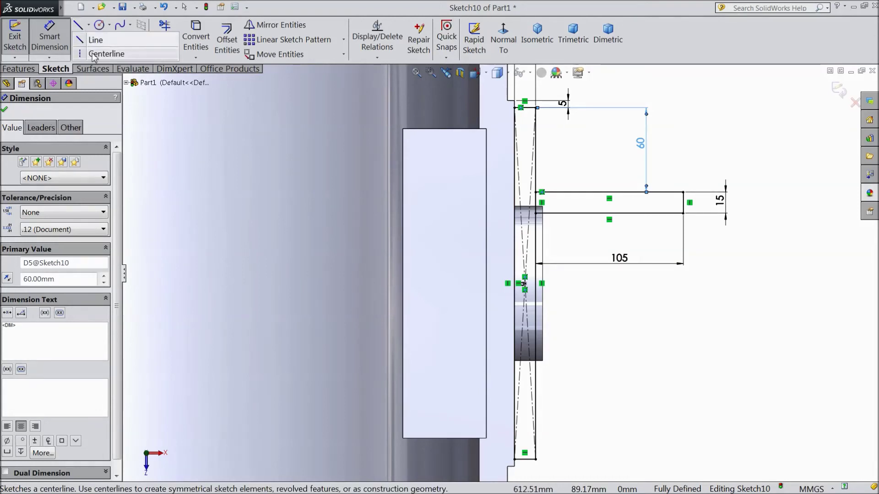
{"action": "left_click", "coordinate": [100, 52]}
{"action": "left_click", "coordinate": [524, 283]}
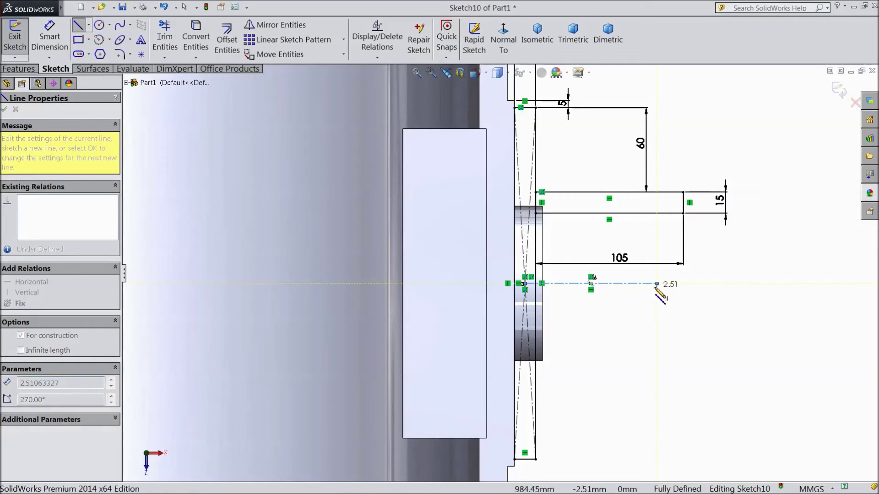
{"action": "key", "text": "Escape"}
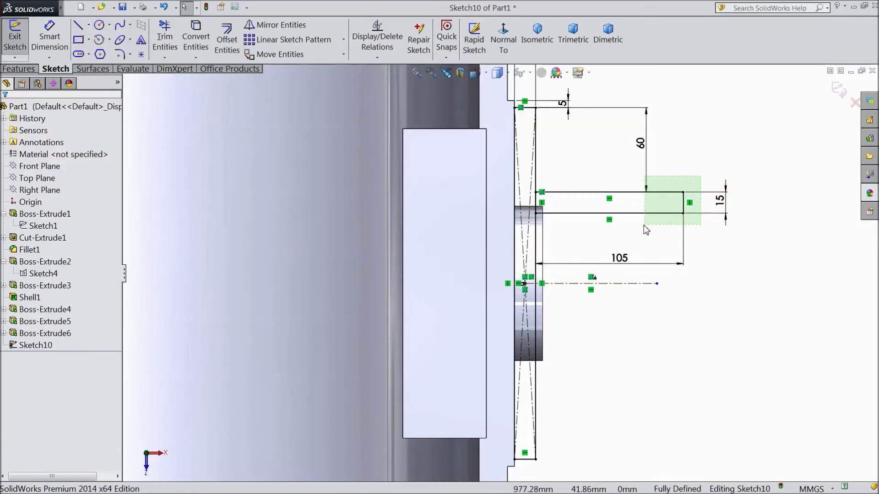
Mirror the three lines of the 105 mm long rectangle about the horizontal centerline
{"action": "left_click", "coordinate": [636, 240]}
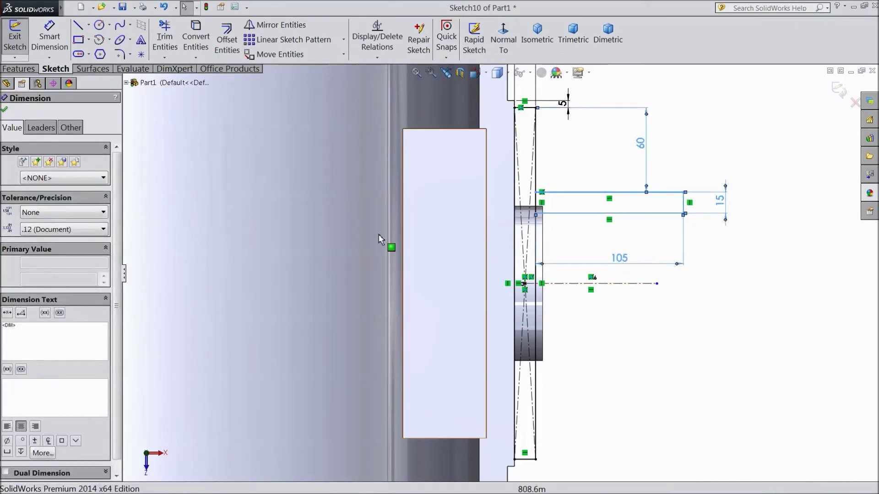
{"action": "left_click", "coordinate": [276, 25]}
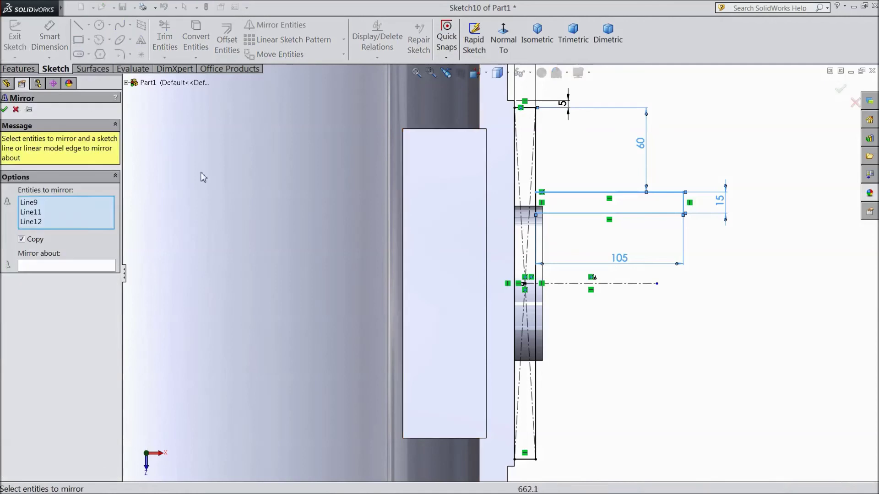
{"action": "left_click", "coordinate": [86, 270]}
{"action": "left_click", "coordinate": [621, 286]}
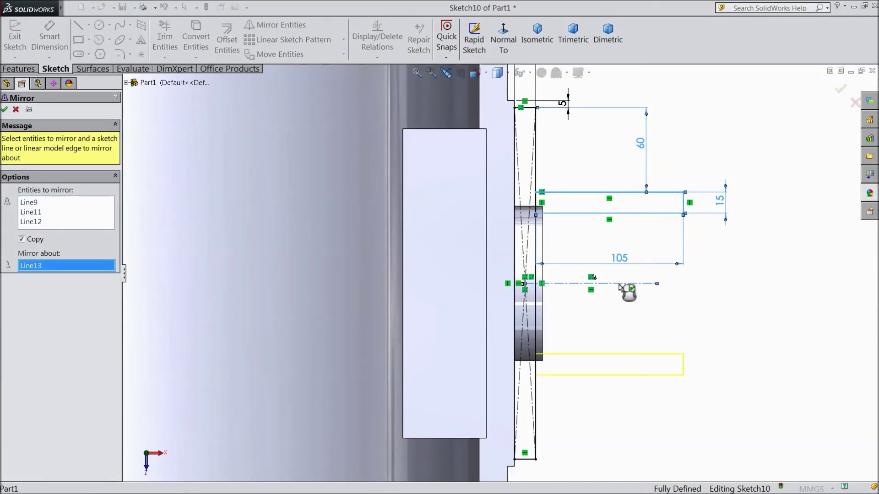
{"action": "left_click", "coordinate": [5, 110]}
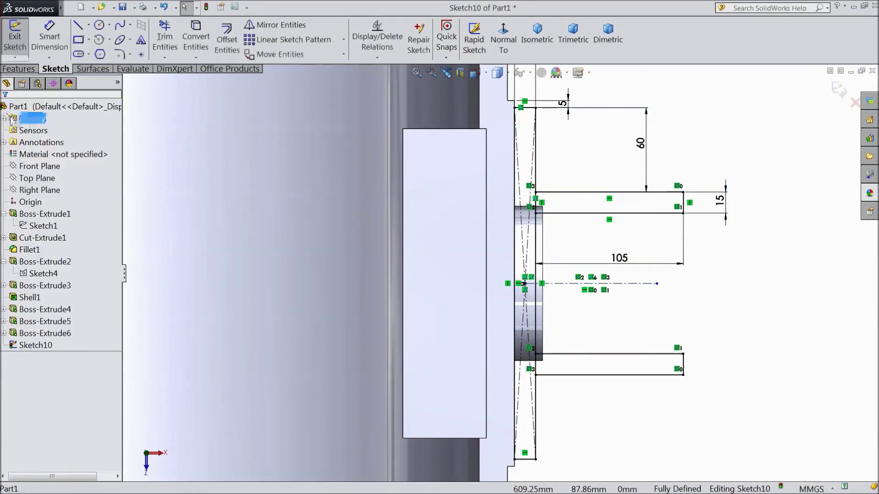
Start a boss extrusion of the sketch, choosing the narrow rectangle and both outward-extending rectangles as contours
{"action": "scroll", "coordinate": [501, 273], "scroll_direction": "up", "scroll_amount": 3}
{"action": "mouse_move", "coordinate": [651, 279]}
{"action": "middle_mouse_down"}
{"action": "mouse_move", "coordinate": [643, 245]}
{"action": "mouse_move", "coordinate": [625, 281]}
{"action": "mouse_move", "coordinate": [598, 275]}
{"action": "middle_mouse_up"}
{"action": "left_click", "coordinate": [20, 69]}
{"action": "left_click", "coordinate": [21, 39]}
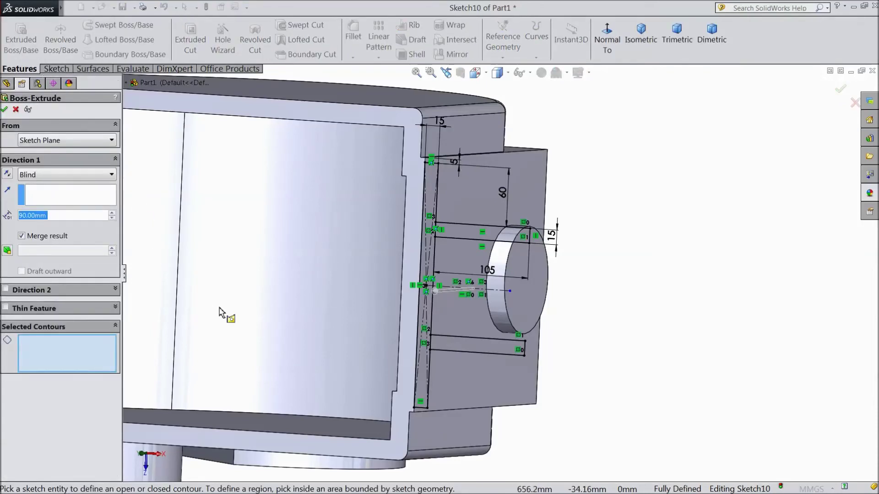
{"action": "left_click", "coordinate": [497, 349]}
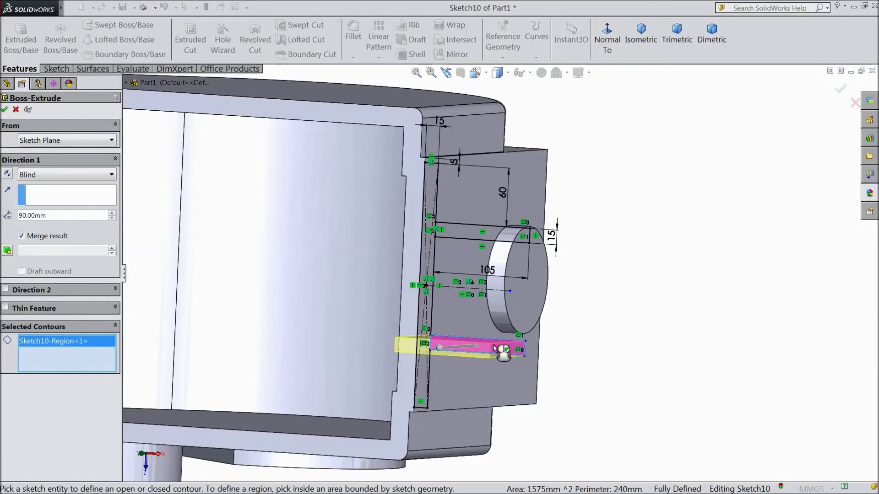
{"action": "left_click", "coordinate": [428, 304]}
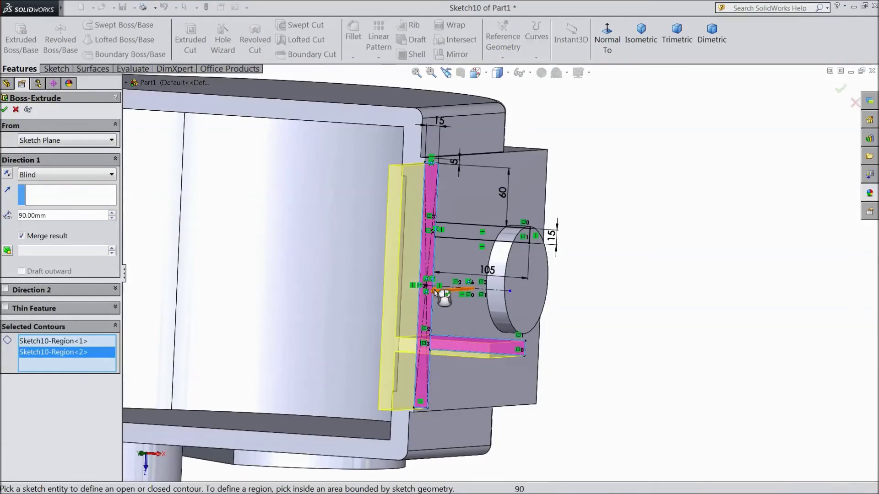
{"action": "left_click", "coordinate": [496, 238]}
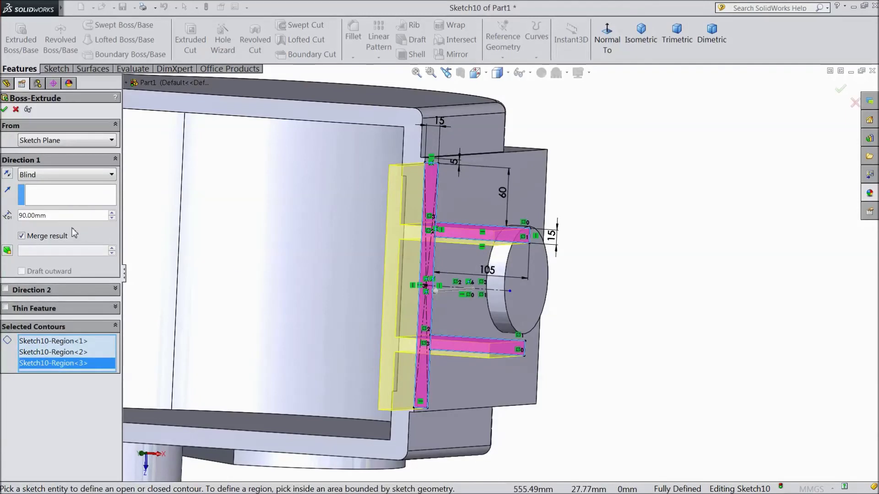
Reverse the extrusion direction and extrude the three contours to a blind depth of 110 mm
{"action": "left_click", "coordinate": [8, 175]}
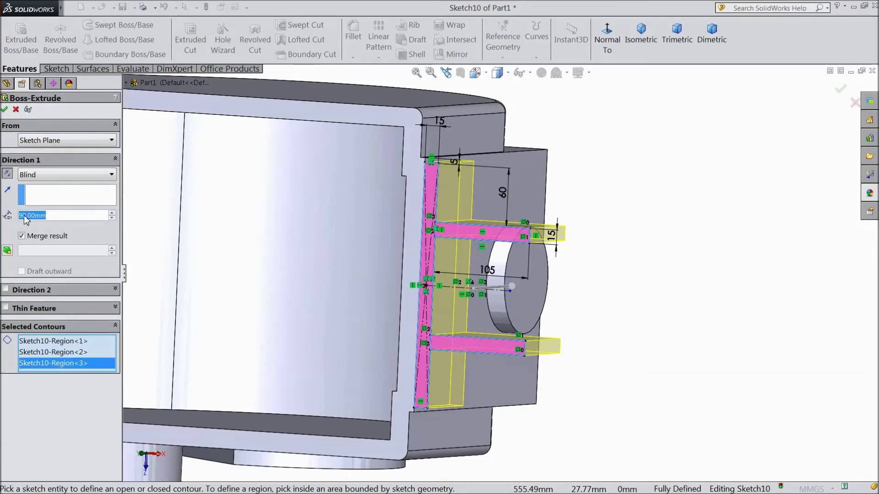
{"action": "type", "text": "110"}
{"action": "key", "text": "Return"}
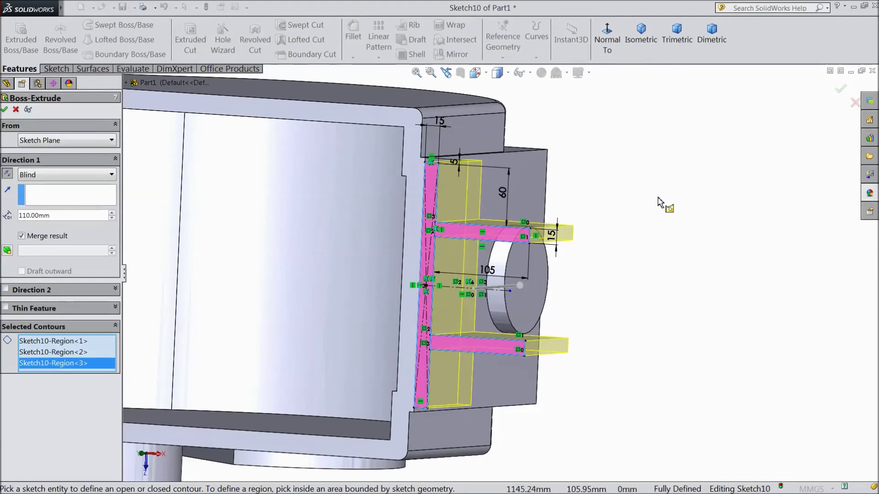
{"action": "scroll", "coordinate": [659, 202], "scroll_direction": "down", "scroll_amount": 3}
{"action": "middle_click_drag", "start_coordinate": [602, 221], "coordinate": [530, 239]}
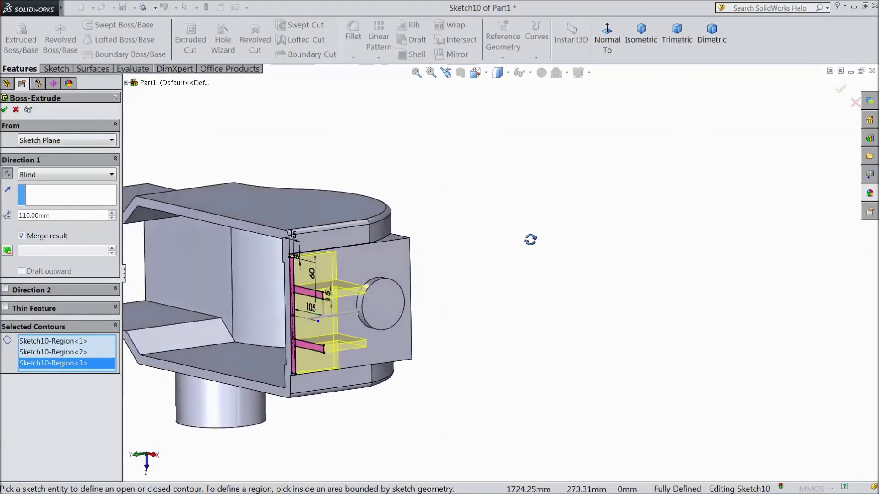
{"action": "scroll", "coordinate": [339, 329], "scroll_direction": "up", "scroll_amount": 2}
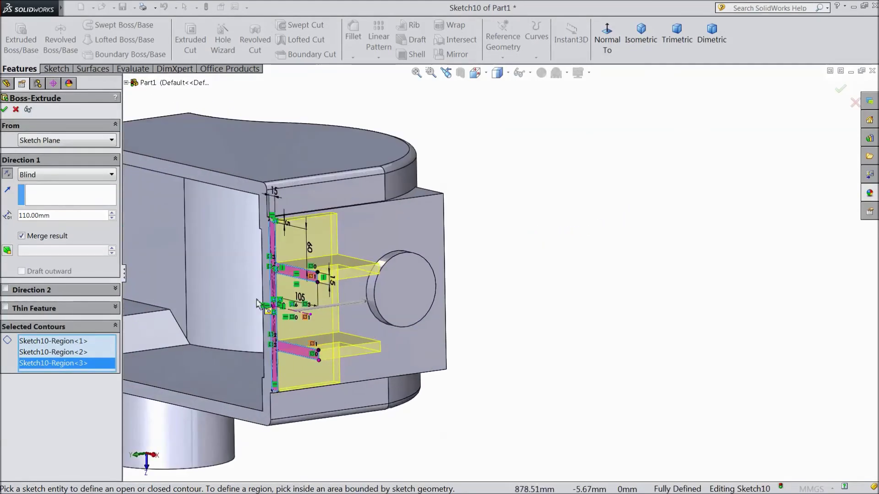
{"action": "left_click", "coordinate": [4, 110]}
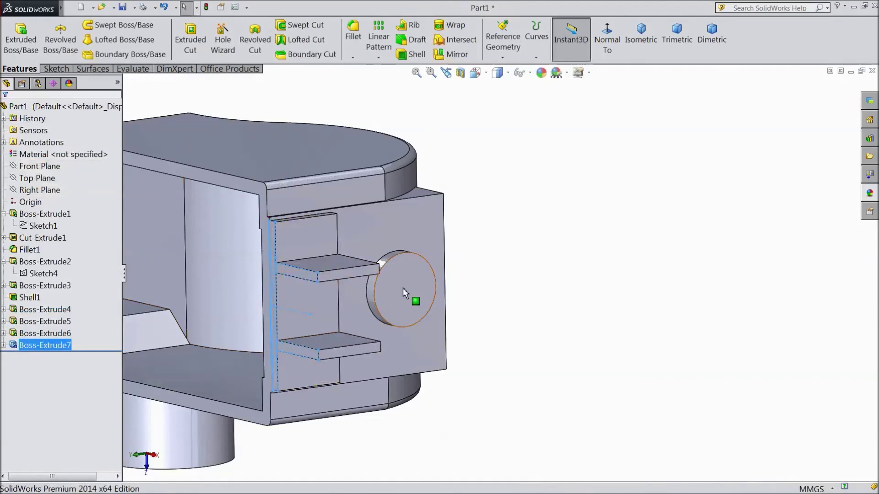
Start a new sketch on the round end boss's flat face, viewed normal to the sketch plane
{"action": "left_click", "coordinate": [402, 287]}
{"action": "left_click", "coordinate": [441, 260]}
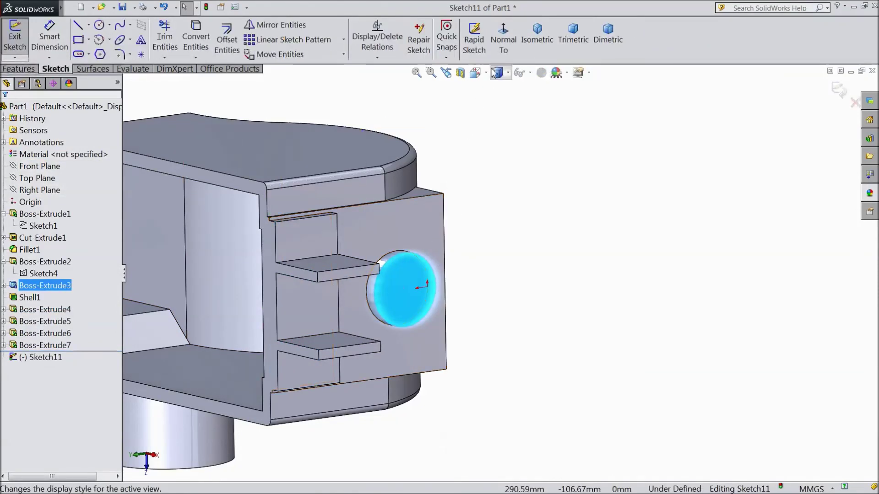
{"action": "left_click", "coordinate": [503, 40]}
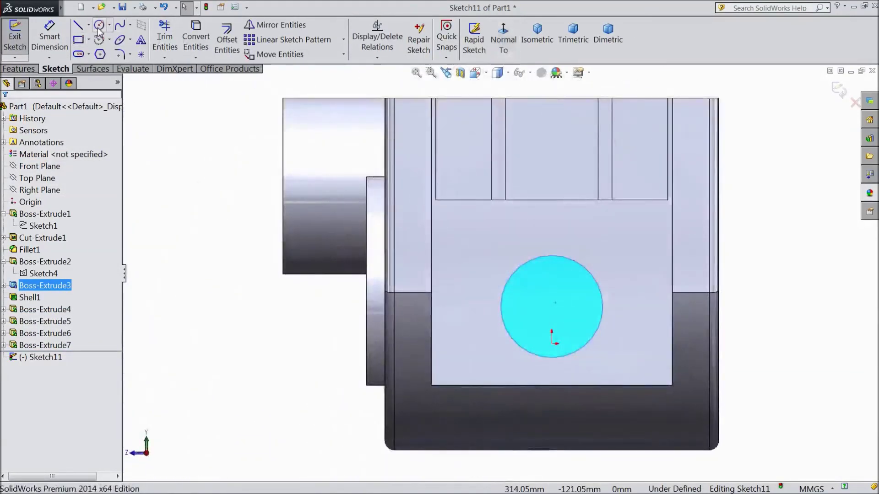
Sketch a circle about 38 mm in diameter, concentric with the round end boss
{"action": "left_click", "coordinate": [99, 26]}
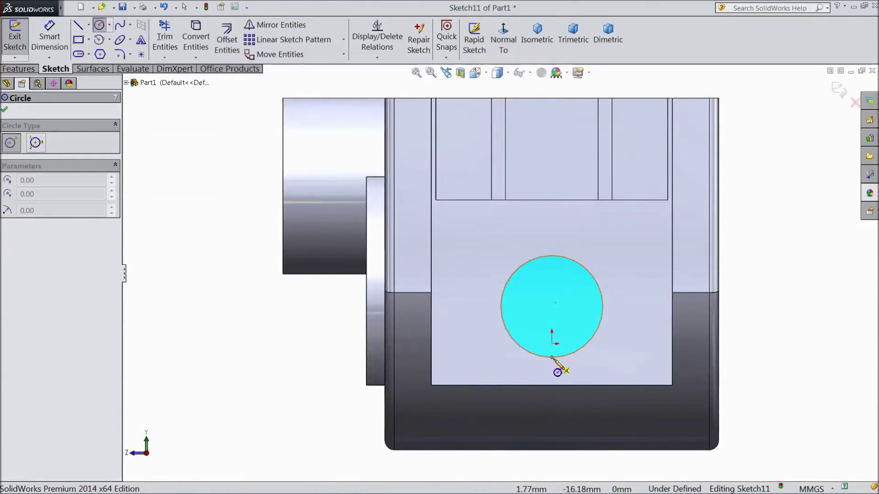
{"action": "left_click", "coordinate": [552, 306]}
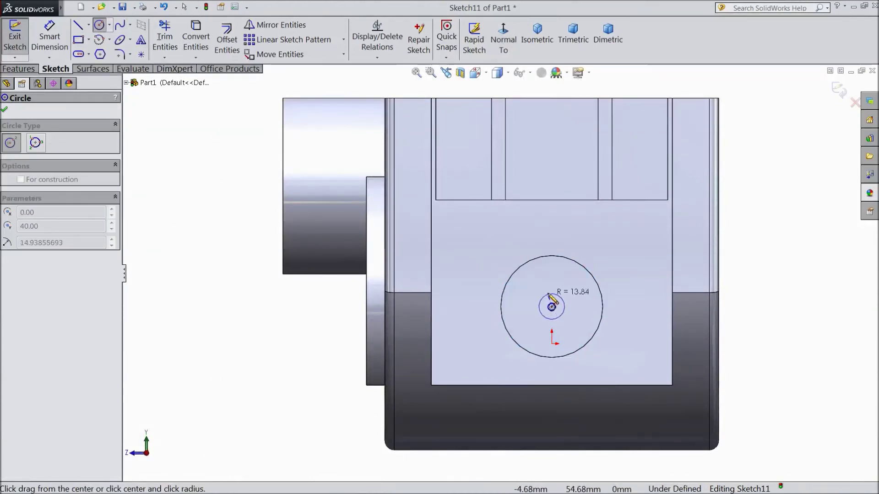
{"action": "left_click", "coordinate": [563, 292]}
Dimension the sketched circle on the round end boss to a diameter of 30 mm
{"action": "left_click", "coordinate": [52, 44]}
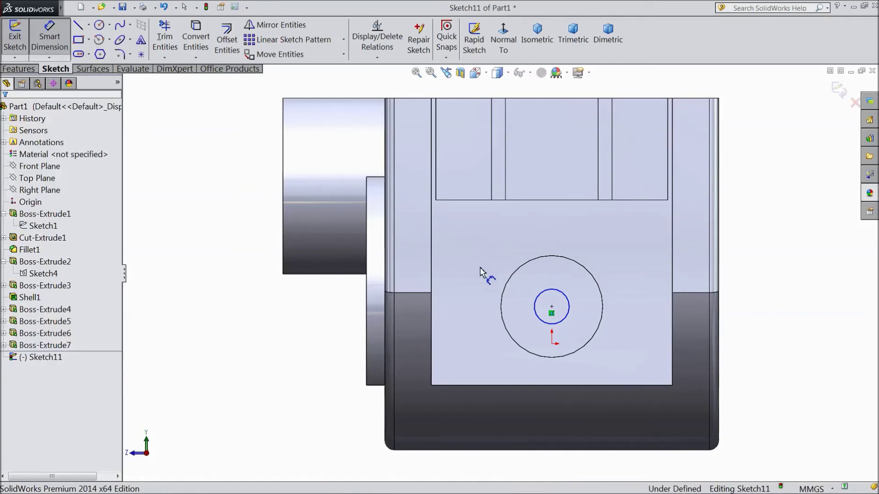
{"action": "left_click", "coordinate": [554, 296]}
{"action": "left_click", "coordinate": [762, 286]}
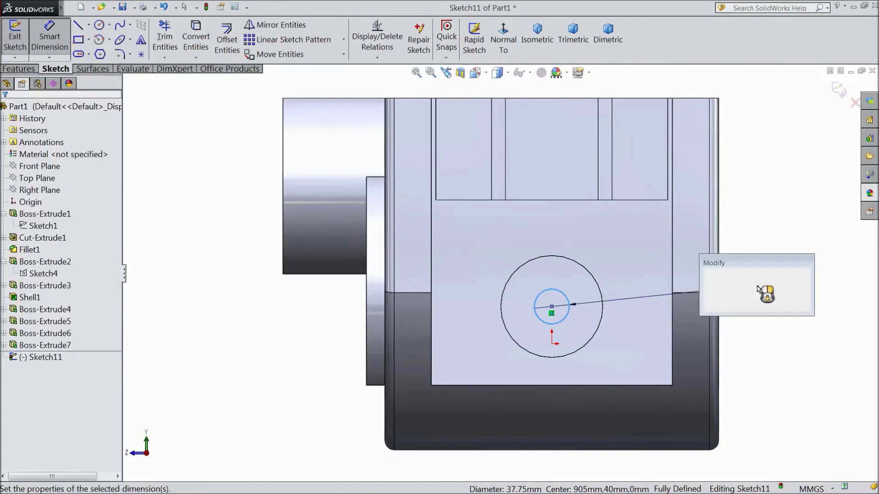
{"action": "type", "text": "30"}
{"action": "left_click", "coordinate": [708, 274]}
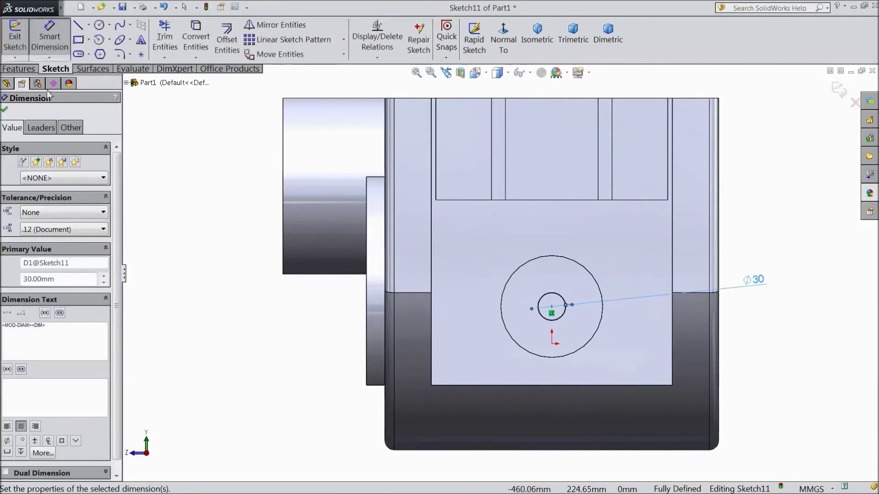
Extrude the 30 mm circle outward from the round end boss to a blind depth of 90 mm, merging the result
{"action": "left_click", "coordinate": [18, 69]}
{"action": "left_click", "coordinate": [20, 39]}
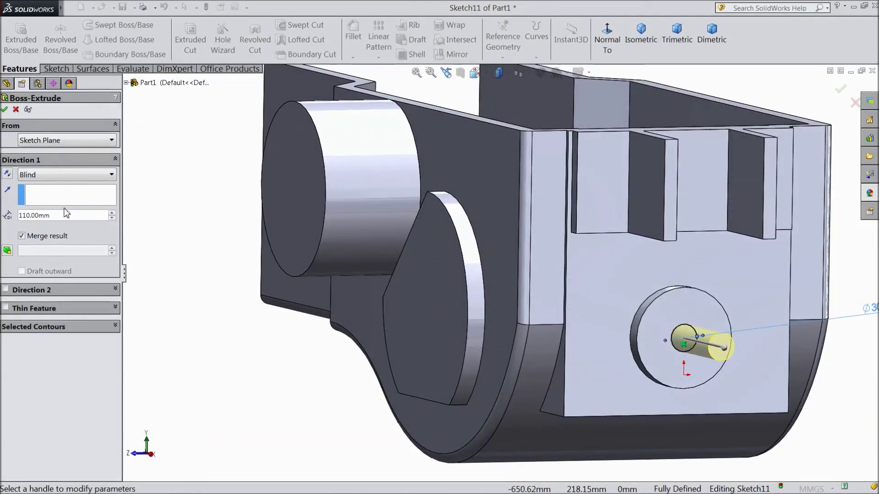
{"action": "type", "text": "90"}
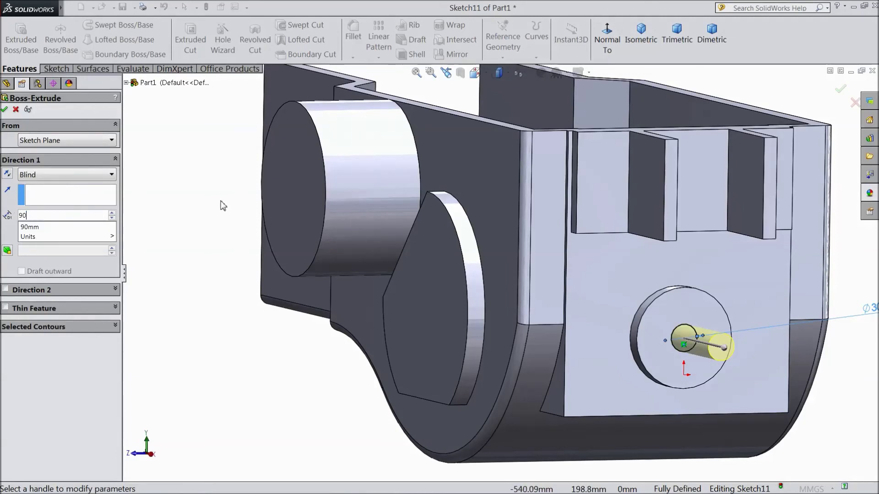
{"action": "key", "text": "Return"}
{"action": "scroll", "coordinate": [778, 394], "scroll_direction": "up", "scroll_amount": 3}
{"action": "left_click", "coordinate": [5, 110]}
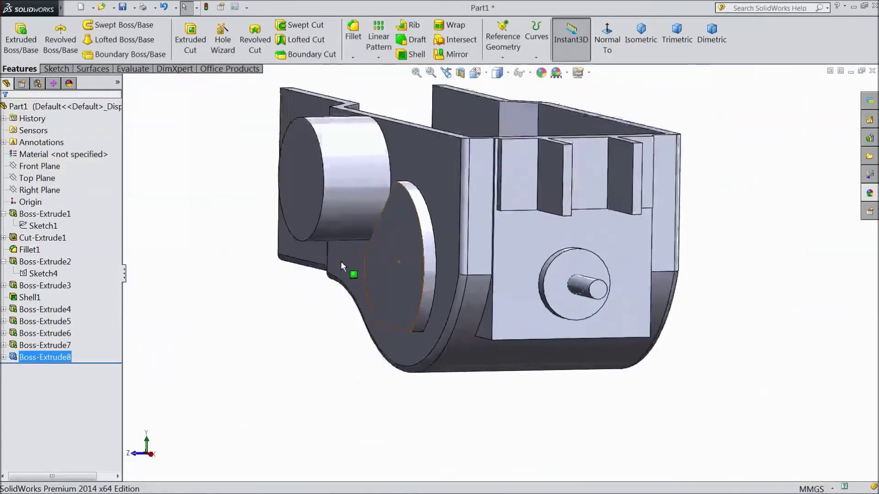
Apply the satin finish stainless steel appearance from the Metal > Steel category to the whole part
{"action": "scroll", "coordinate": [280, 190], "scroll_direction": "down", "scroll_amount": 2}
{"action": "middle_click_drag", "start_coordinate": [280, 190], "coordinate": [270, 231]}
{"action": "scroll", "coordinate": [271, 230], "scroll_direction": "down", "scroll_amount": 2}
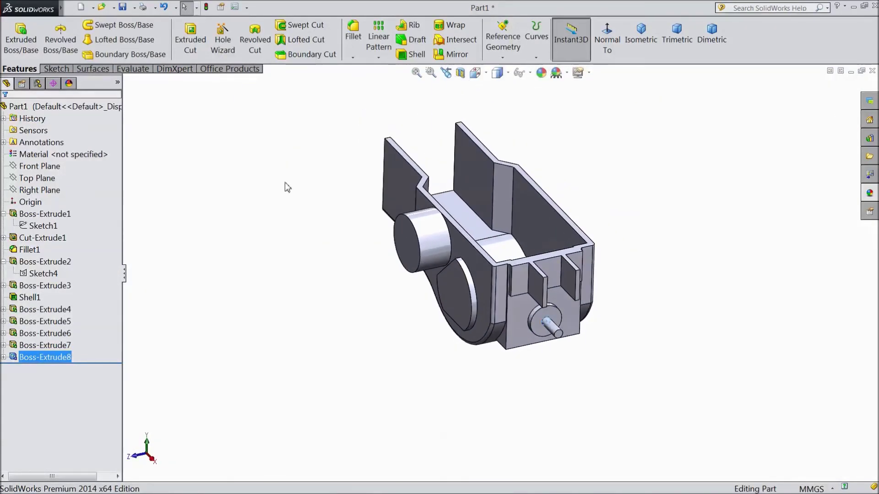
{"action": "left_click", "coordinate": [59, 110]}
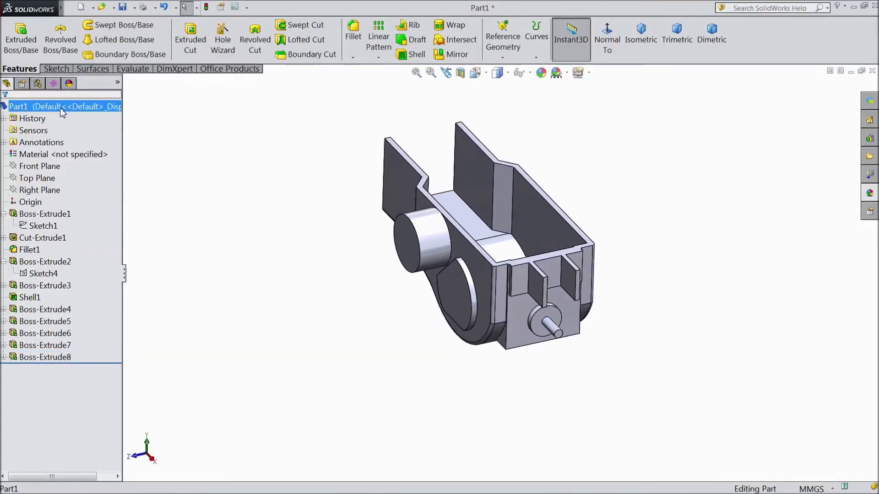
{"action": "left_click", "coordinate": [867, 194]}
{"action": "left_click", "coordinate": [742, 106]}
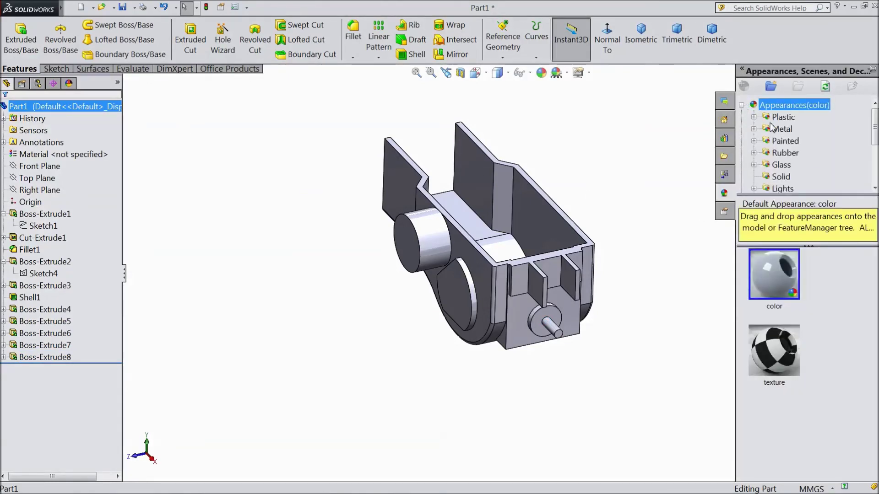
{"action": "left_click", "coordinate": [782, 130]}
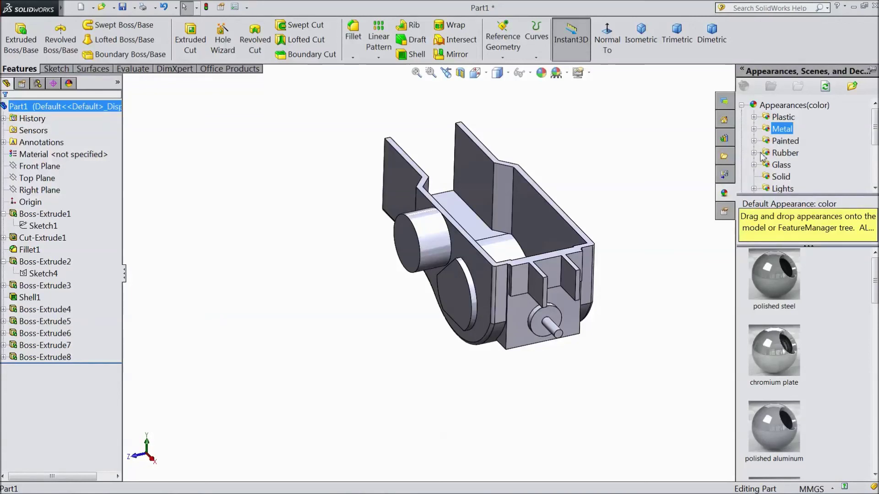
{"action": "left_click", "coordinate": [754, 130]}
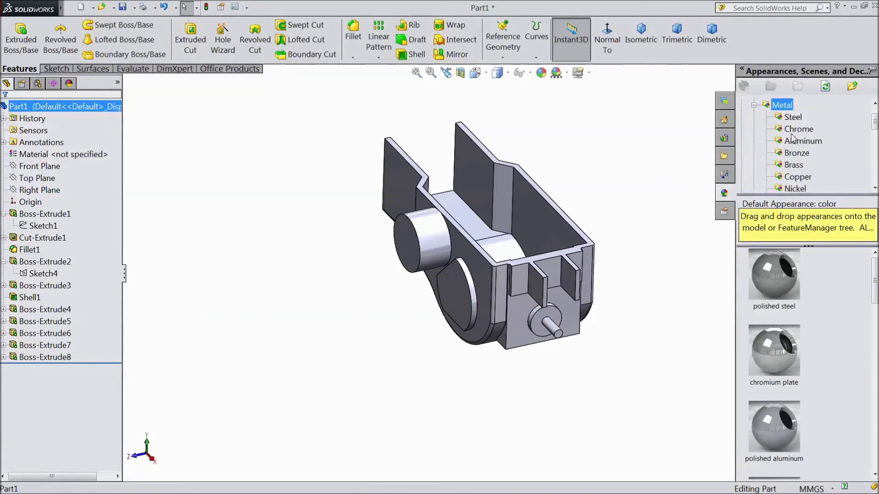
{"action": "left_click", "coordinate": [792, 117]}
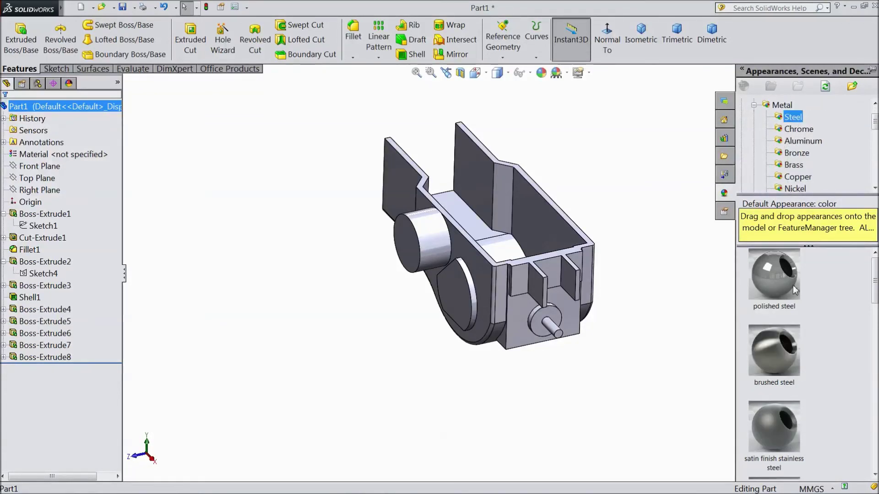
{"action": "double_click", "coordinate": [776, 434]}
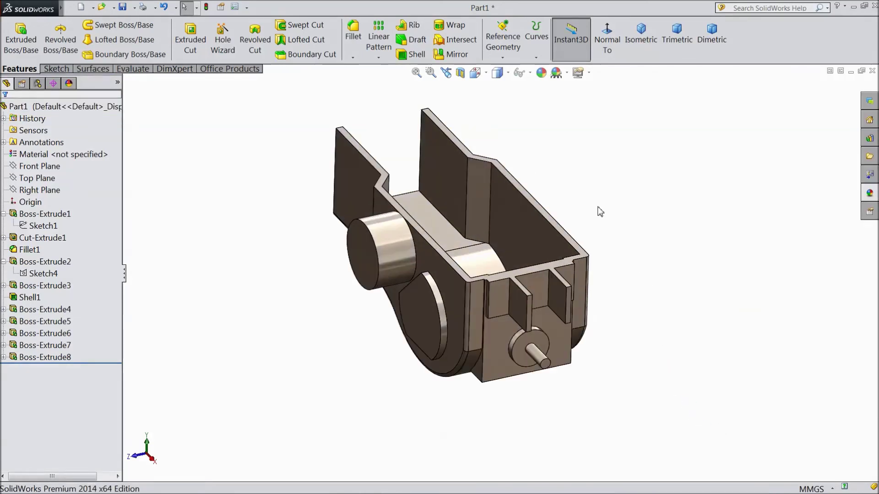
Save the part in the Tractor project's file folder under the name "31.back axle part1"
{"action": "middle_click_drag", "start_coordinate": [599, 210], "coordinate": [576, 228], "text": "ctrl"}
{"action": "scroll", "coordinate": [538, 255], "scroll_direction": "down", "scroll_amount": 3}
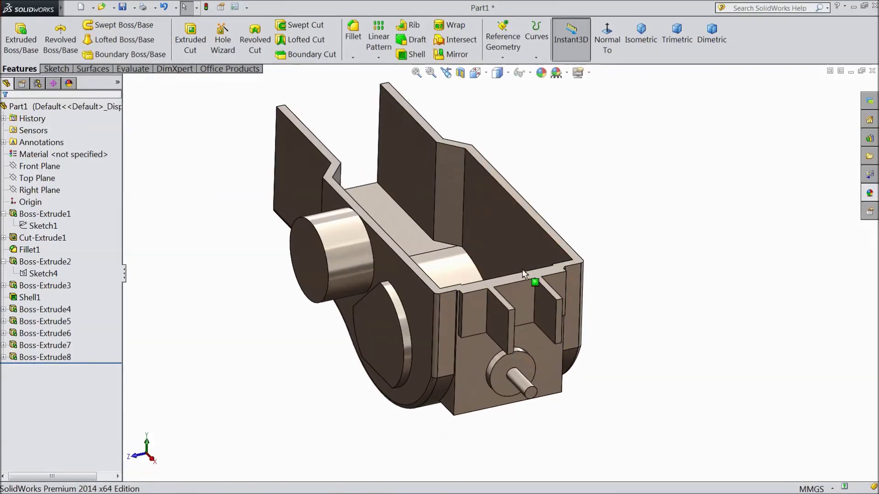
{"action": "middle_click_drag", "start_coordinate": [625, 296], "coordinate": [700, 294]}
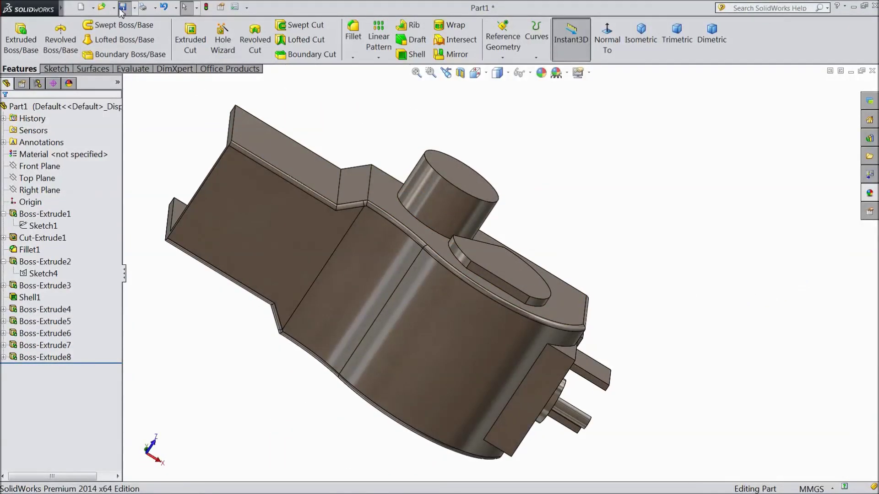
{"action": "key", "text": "ctrl+s"}
{"action": "type", "text": "31.back axle part1"}
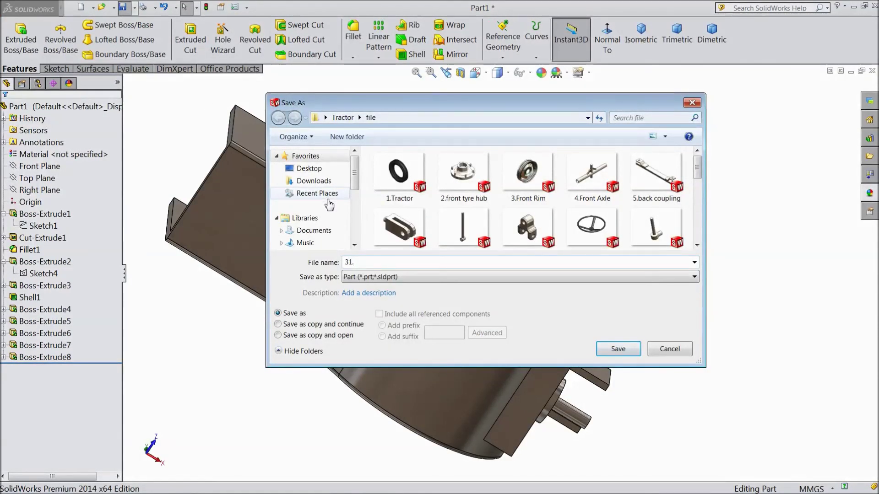